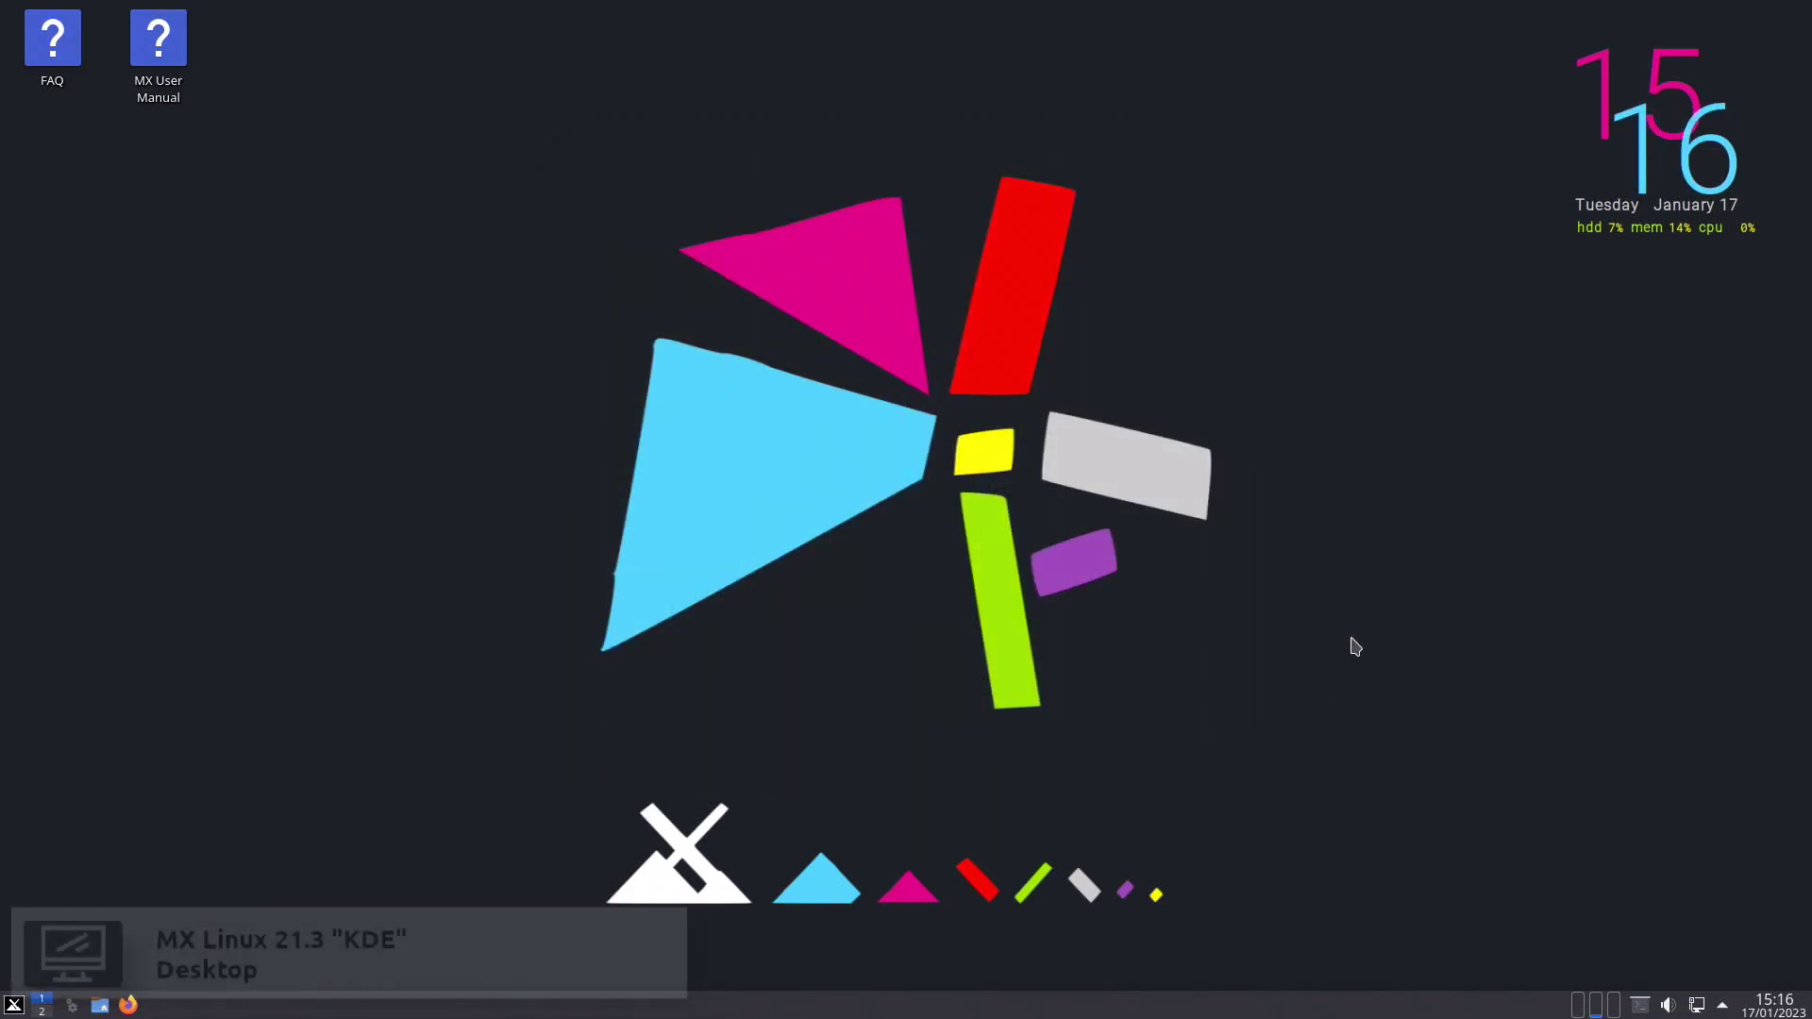
# Step: Look at the calendar, the status and notifications overview, and the network connections from the system tray
pyautogui.click(1763, 998)
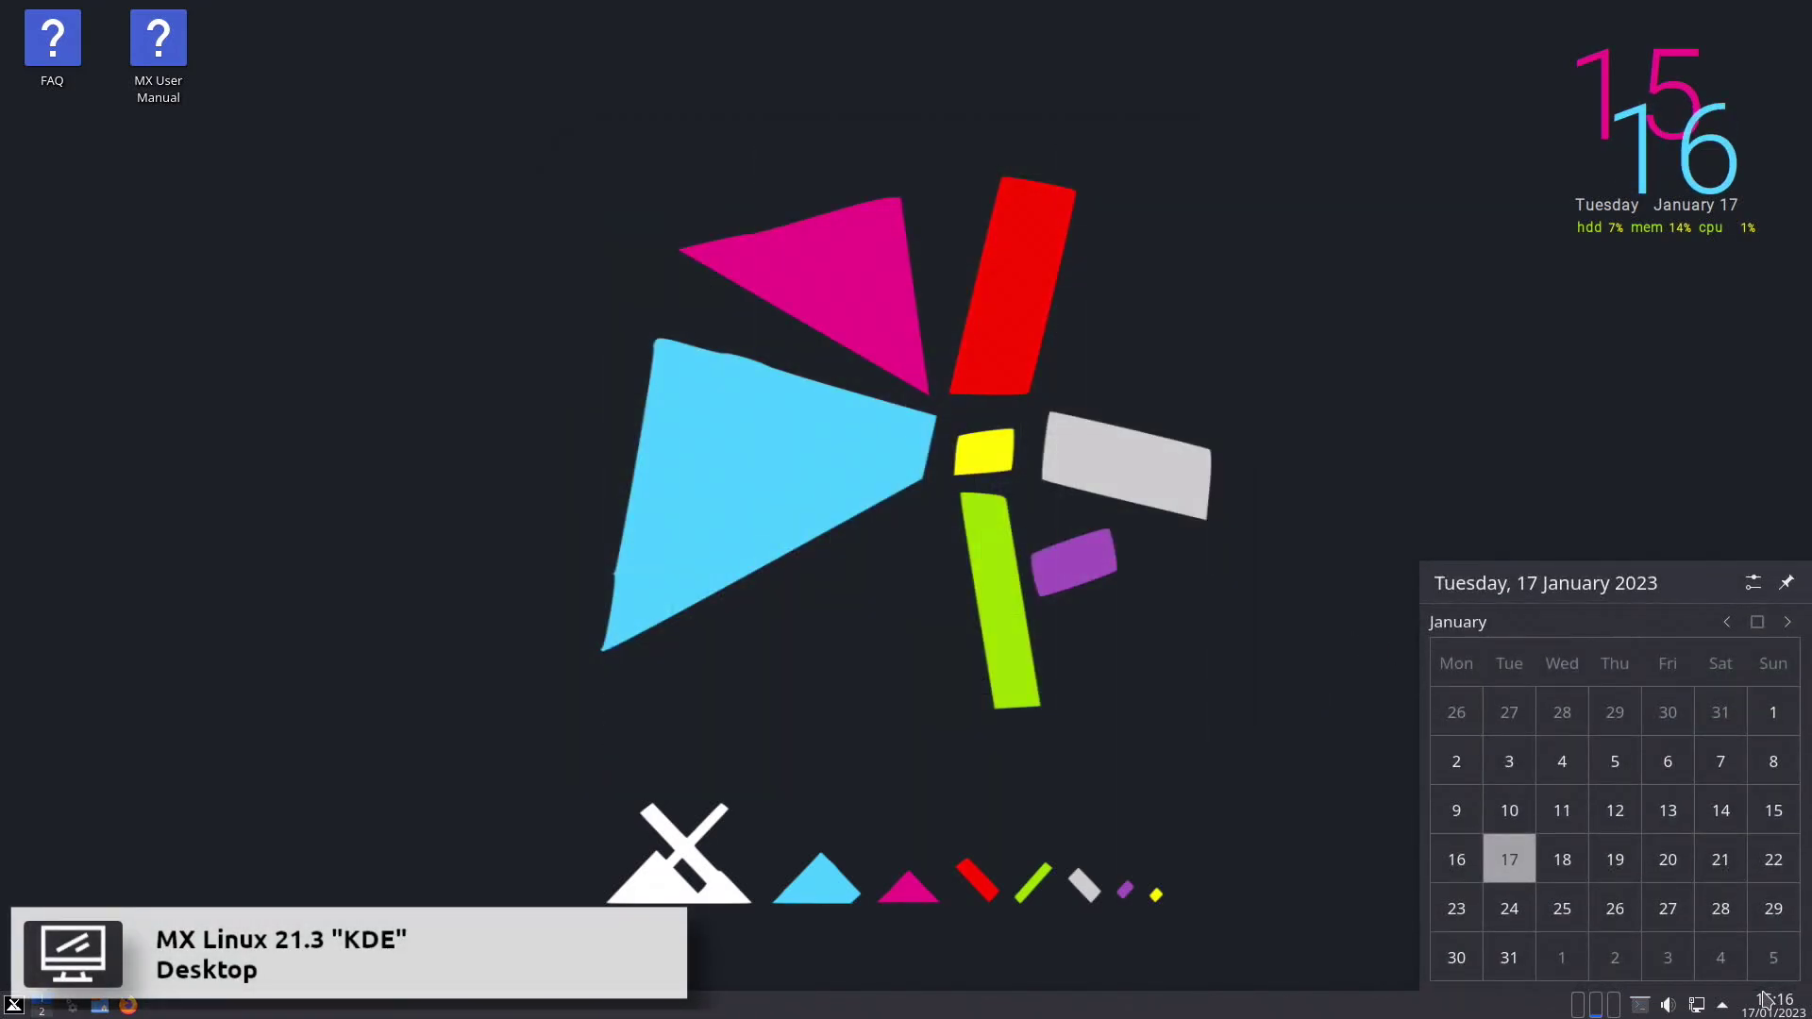
pyautogui.click(1762, 998)
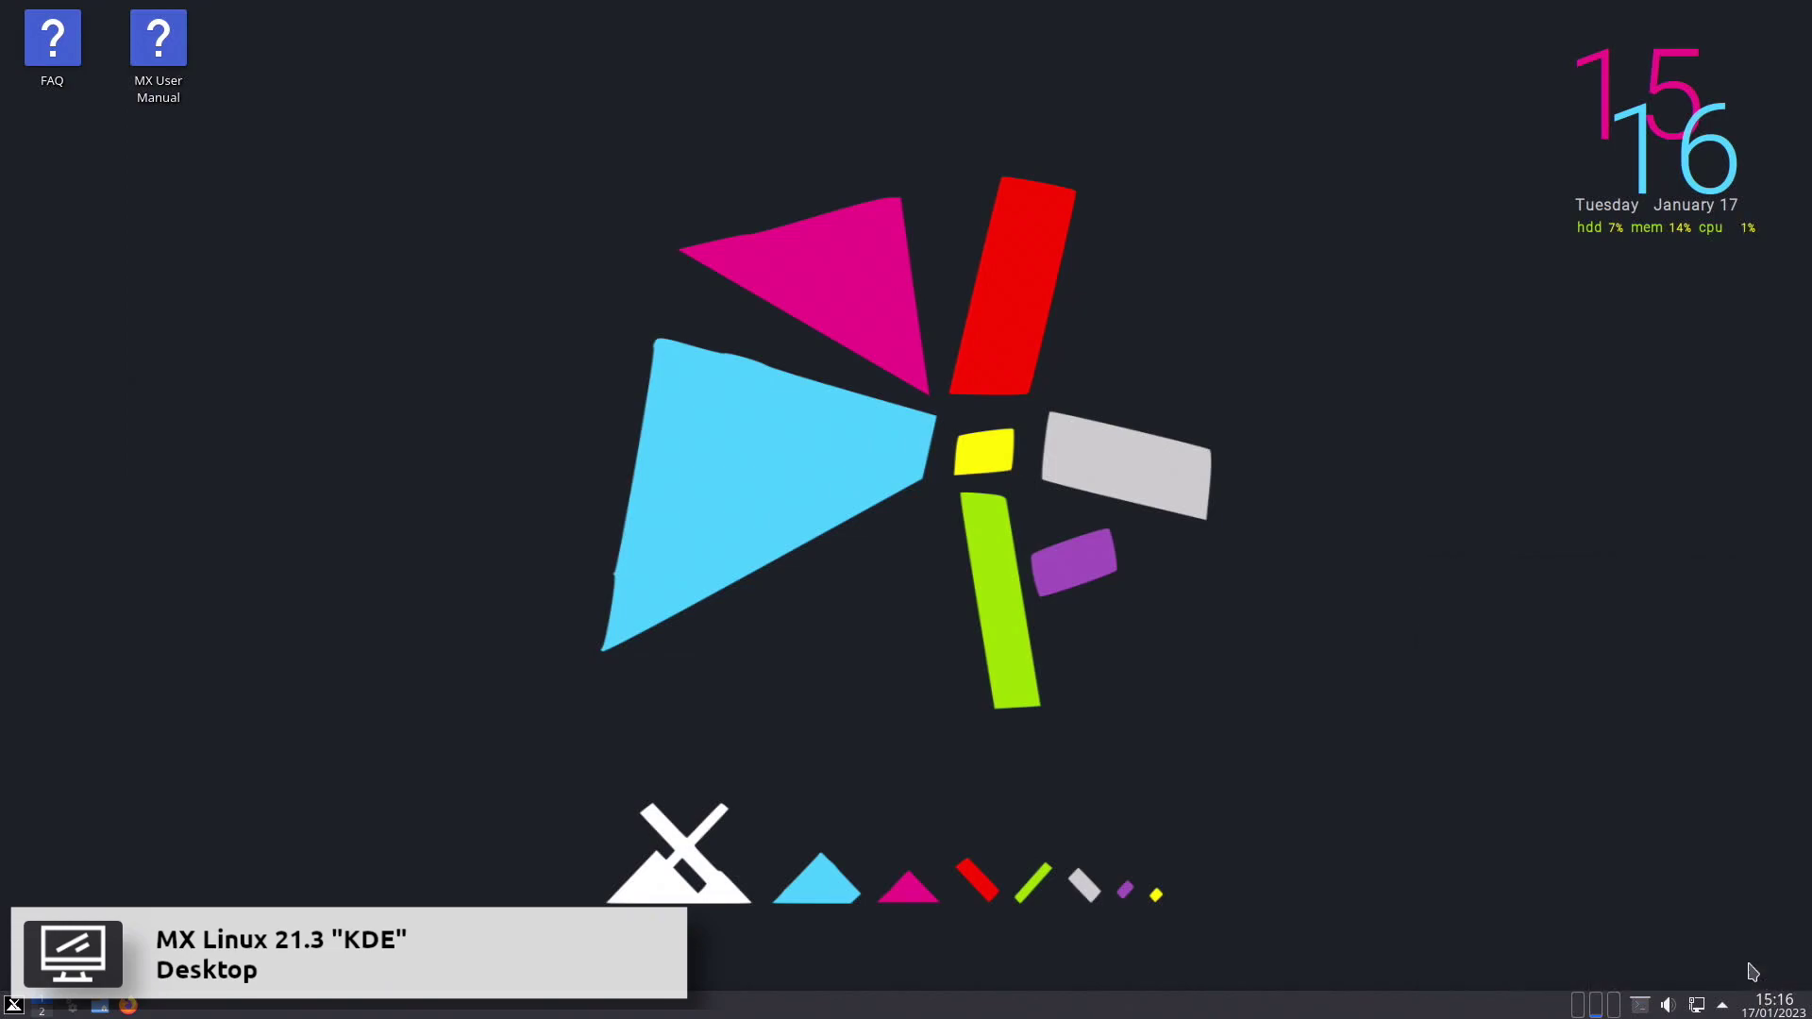
pyautogui.click(1723, 1006)
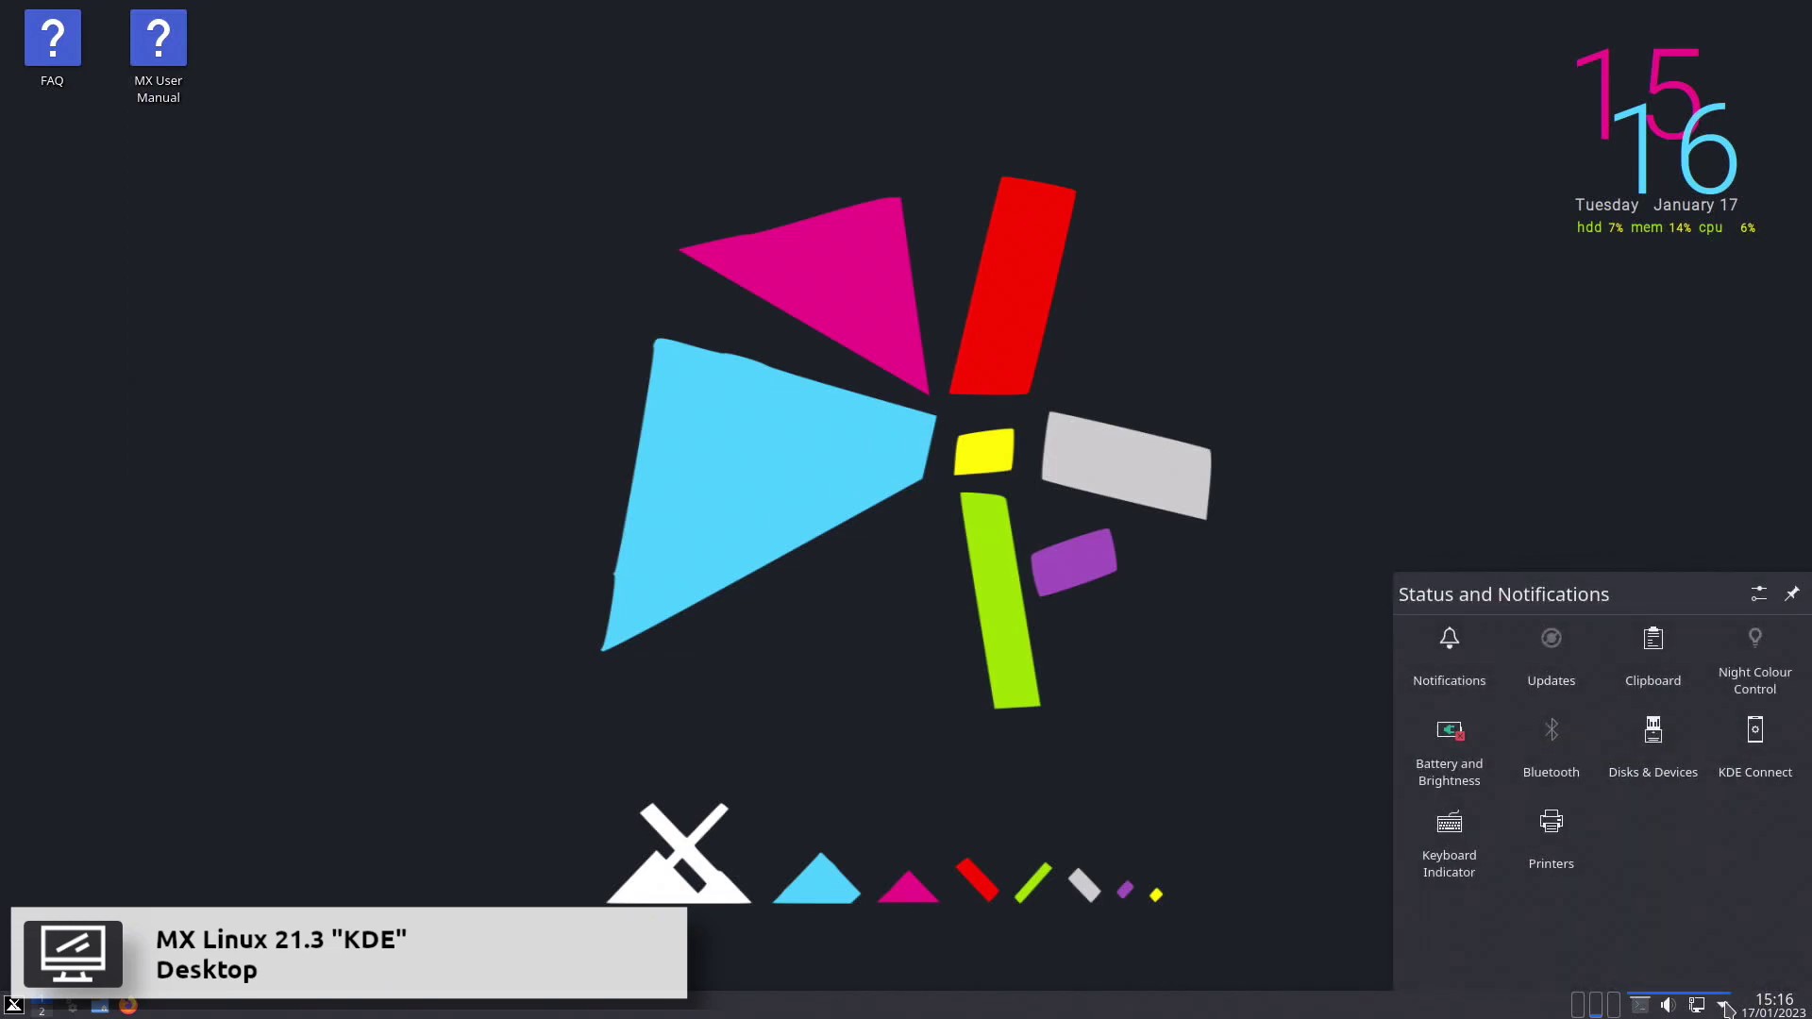
pyautogui.click(1724, 1006)
pyautogui.click(1695, 1005)
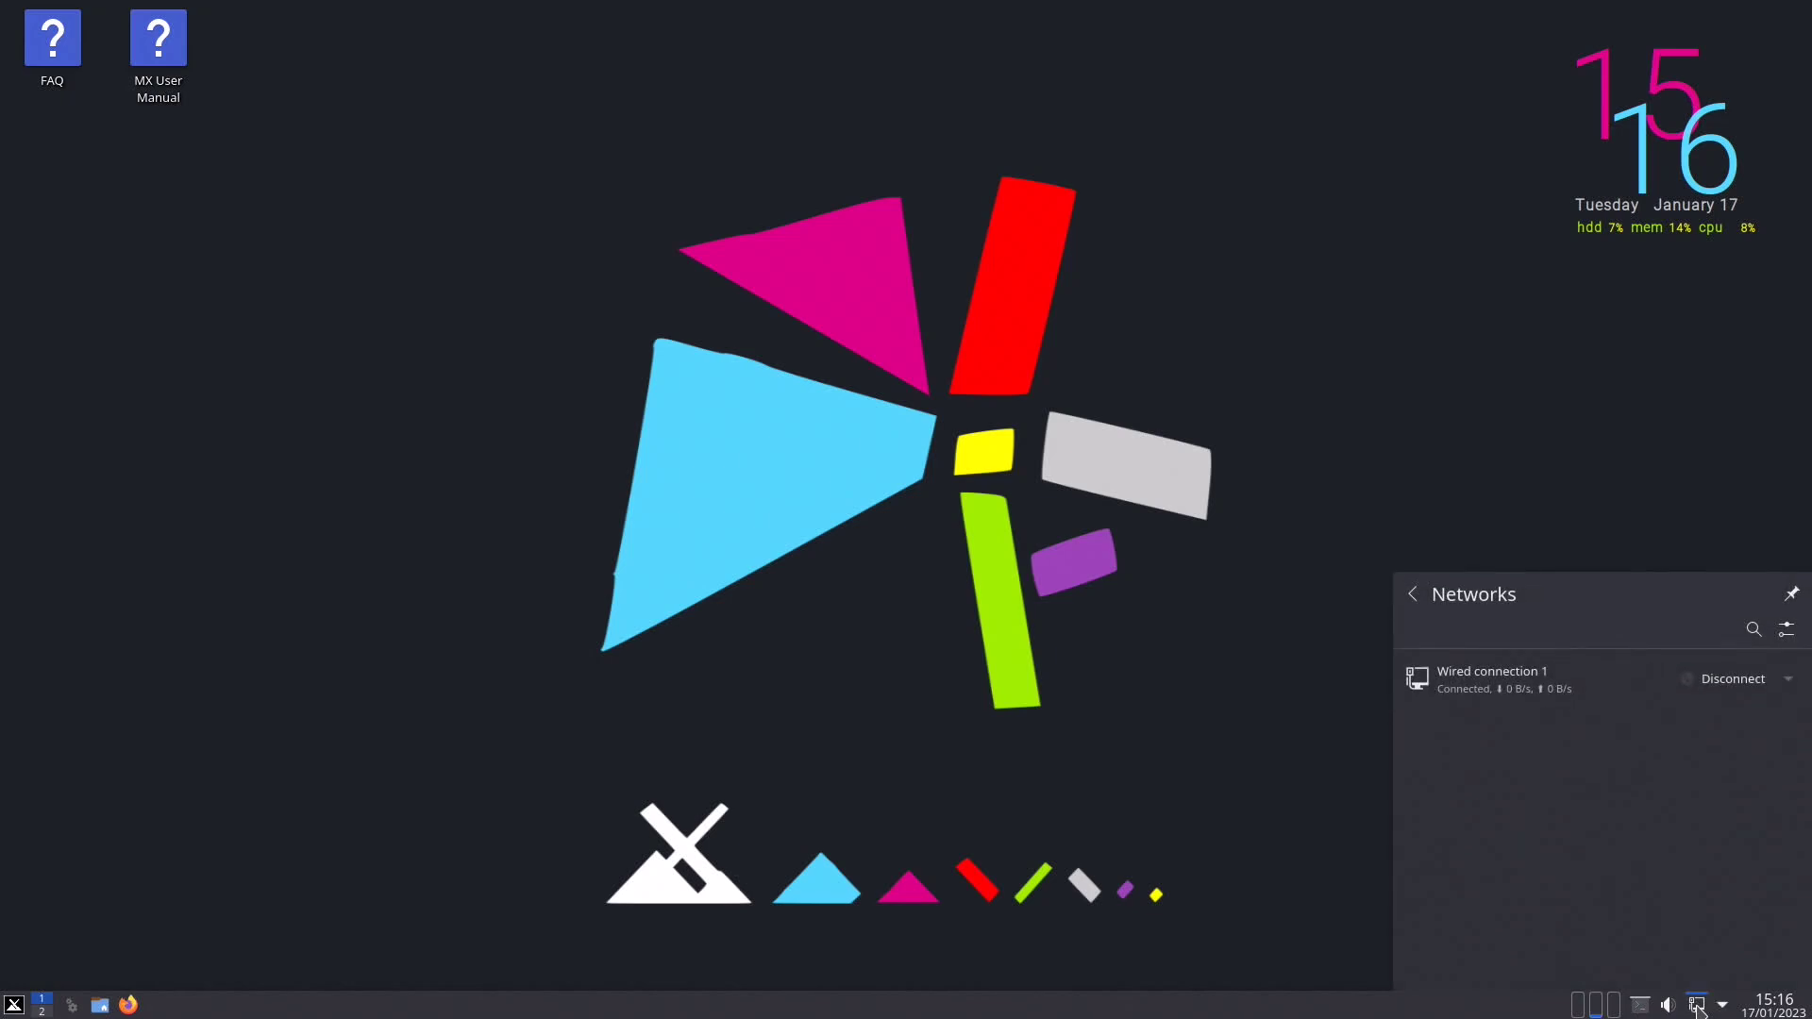
pyautogui.click(1696, 1006)
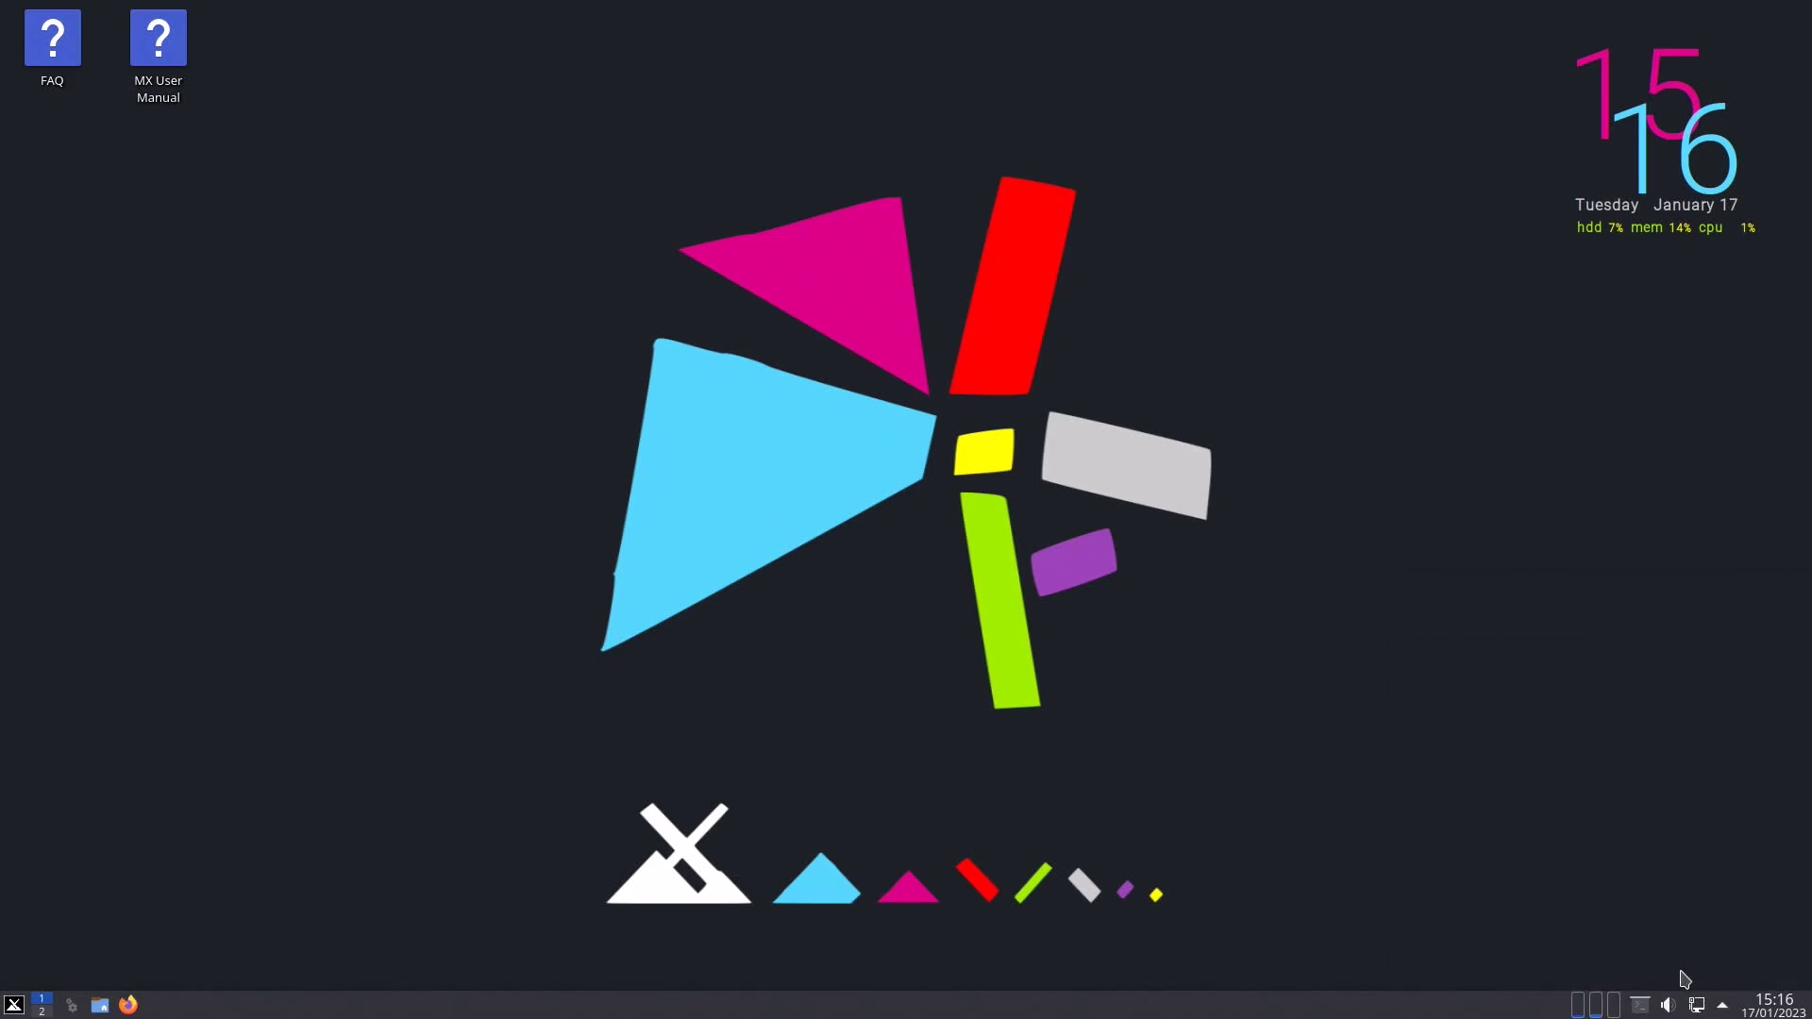
# Step: Set the HDMI / DisplayPort 4 audio volume to 29%
pyautogui.click(1669, 1006)
pyautogui.moveTo(1496, 698)
pyautogui.mouseDown()
pyautogui.moveTo(1630, 706)
pyautogui.moveTo(1532, 701)
pyautogui.mouseUp()
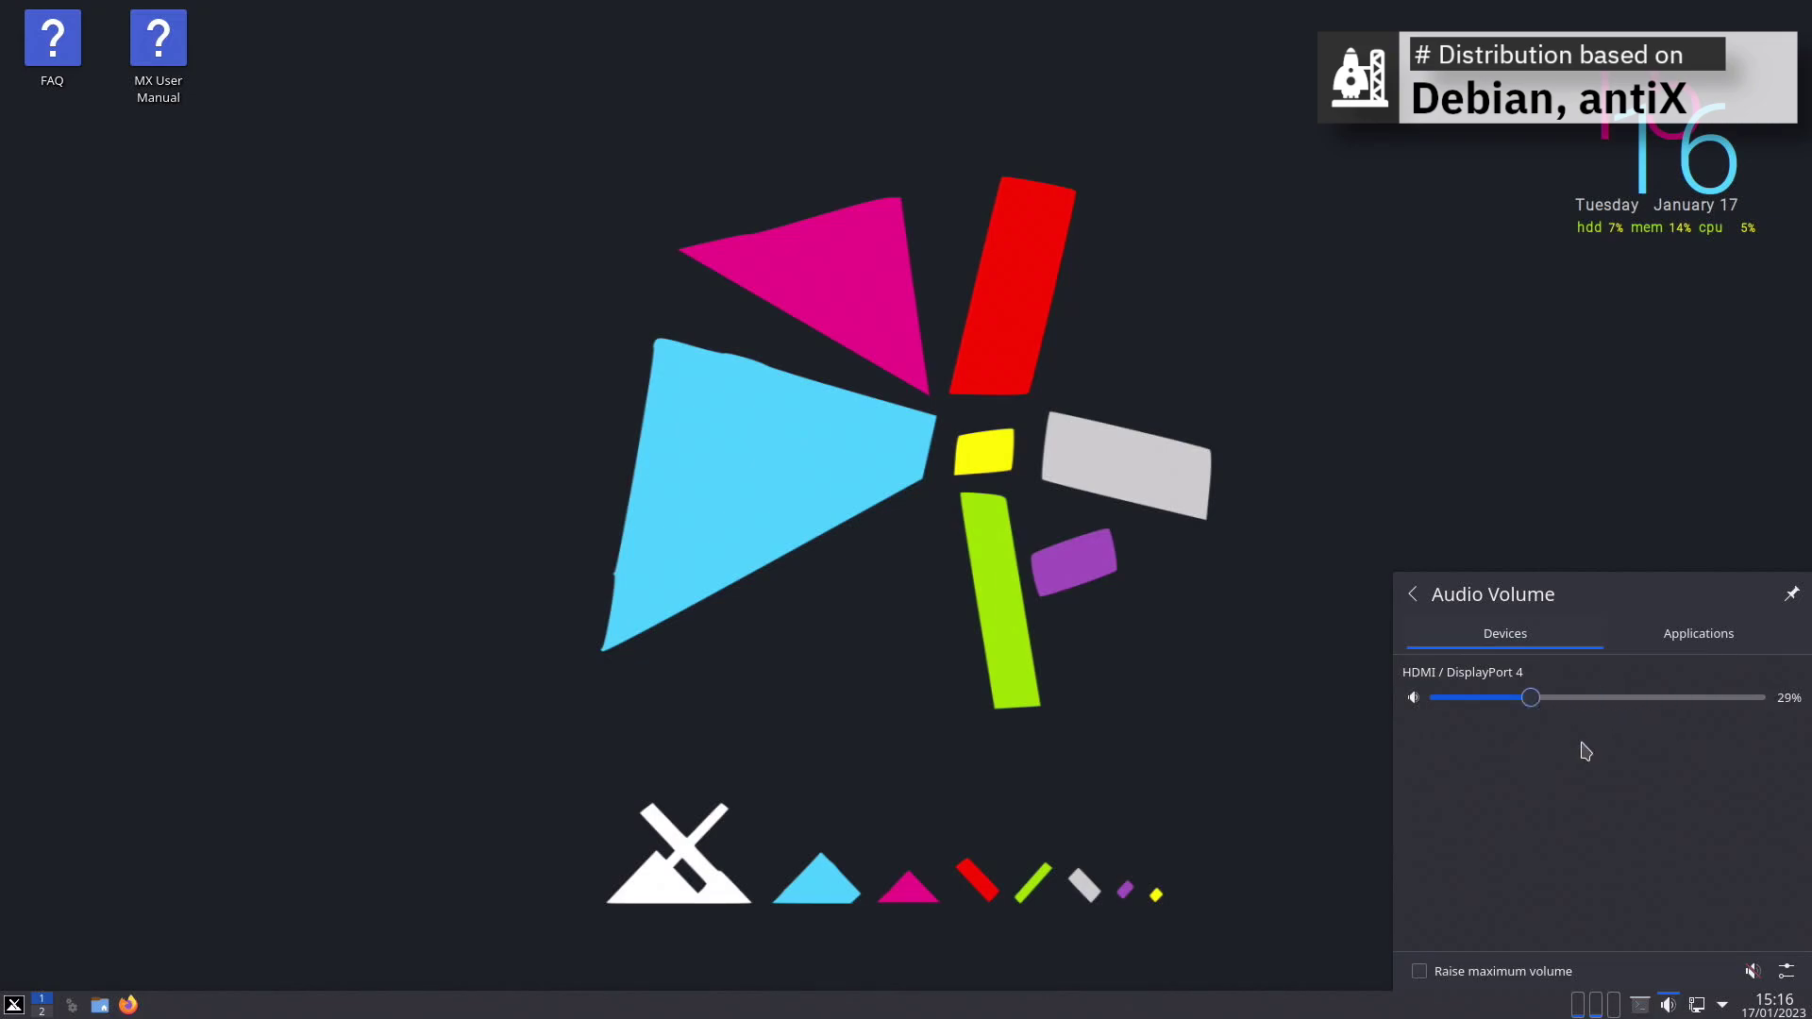
pyautogui.click(1668, 1006)
# Step: Show and hide the drop-down terminal, and look at the desktop's context options
pyautogui.press('F12')
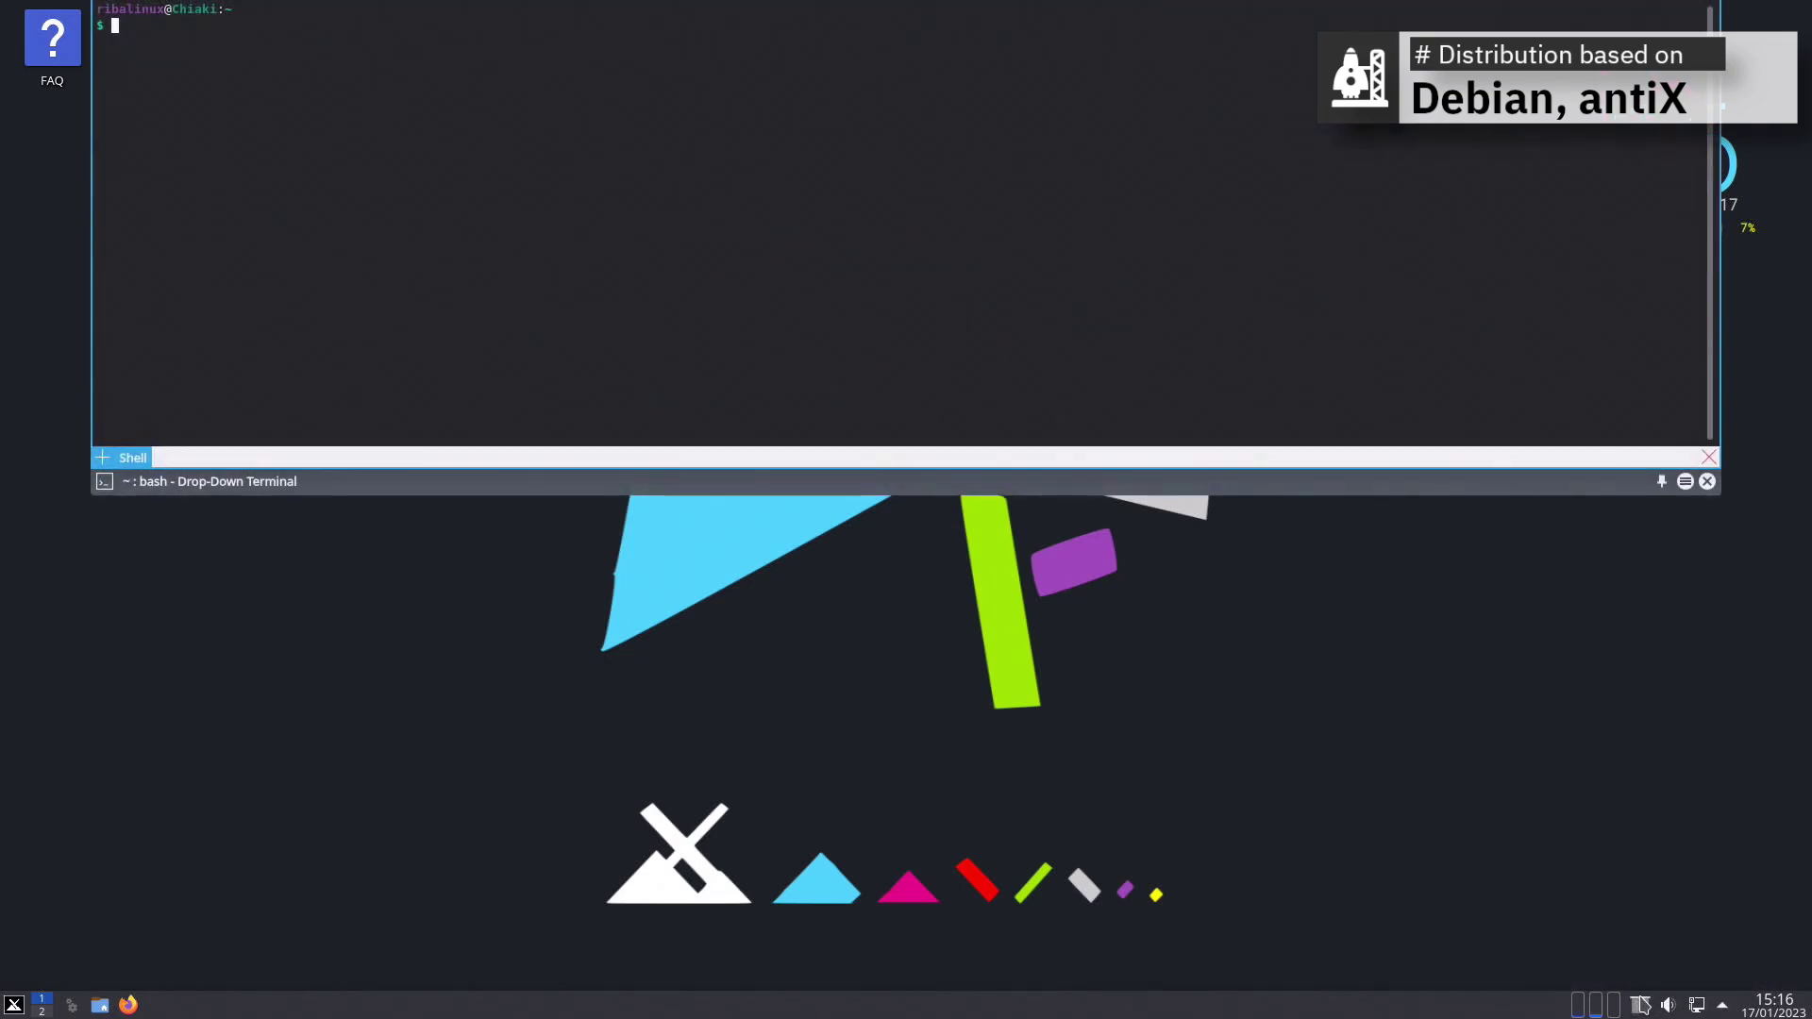
pyautogui.press('F12')
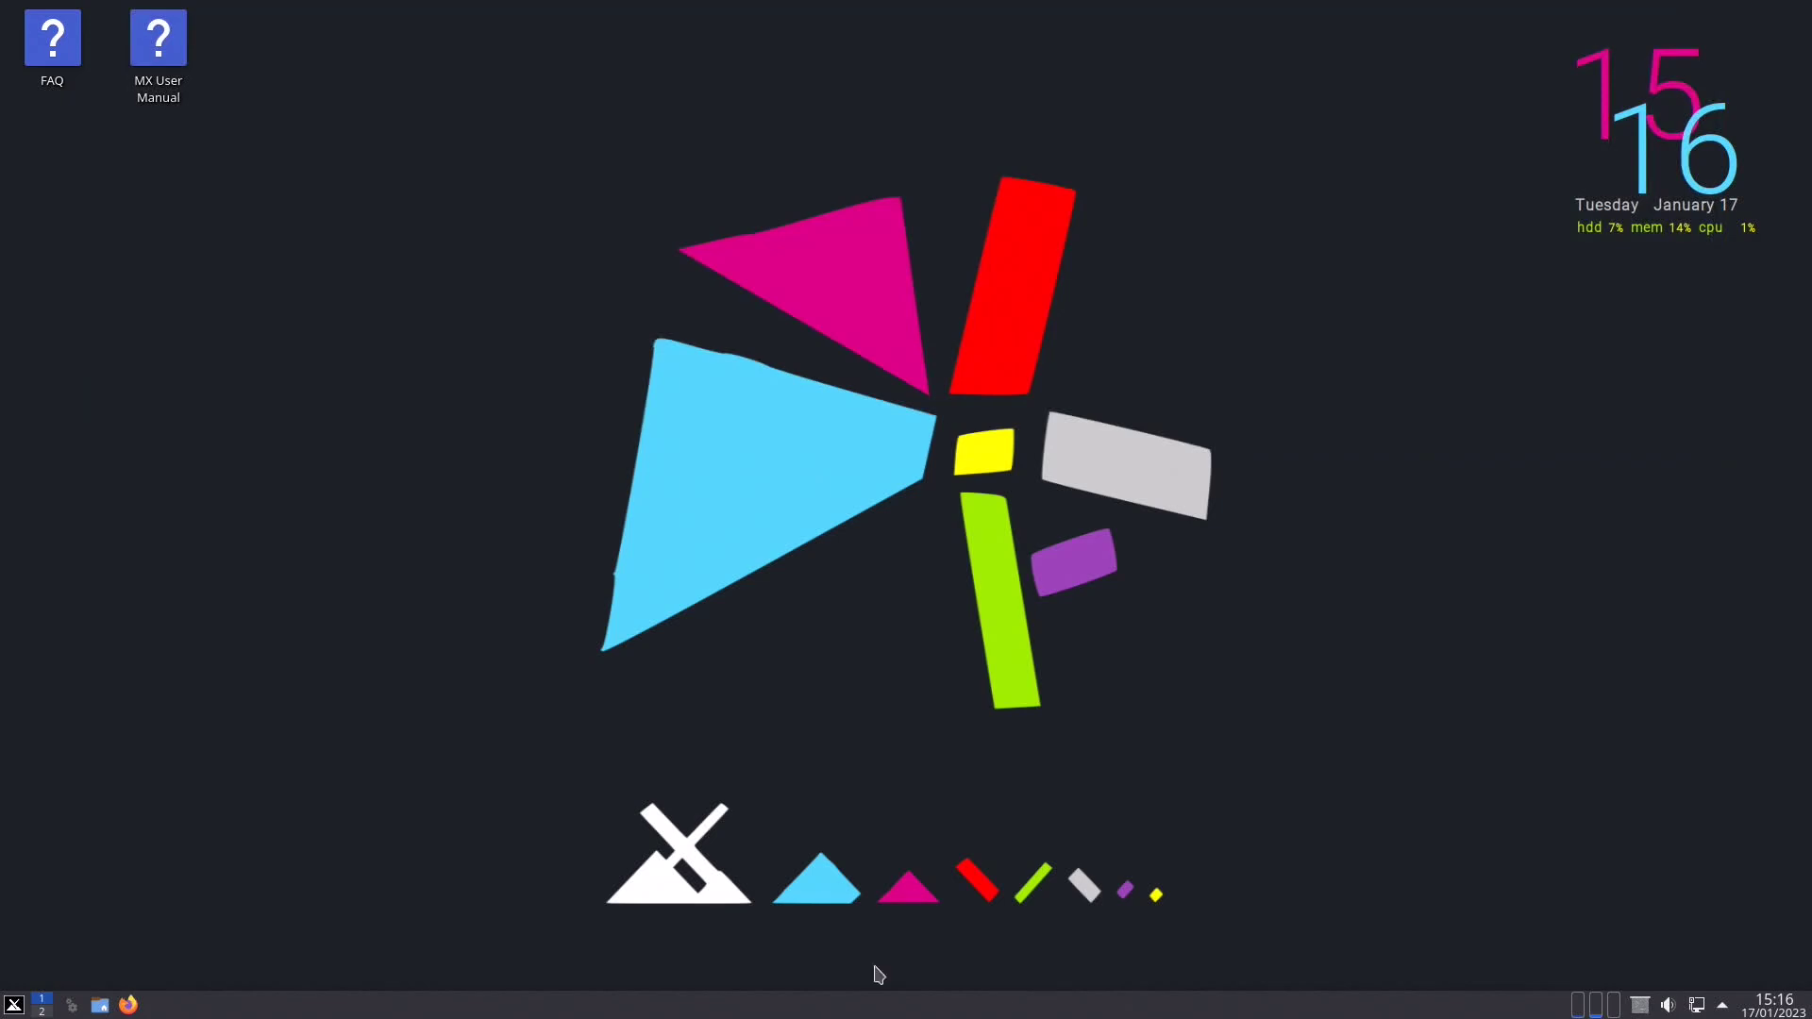
pyautogui.rightClick(339, 115)
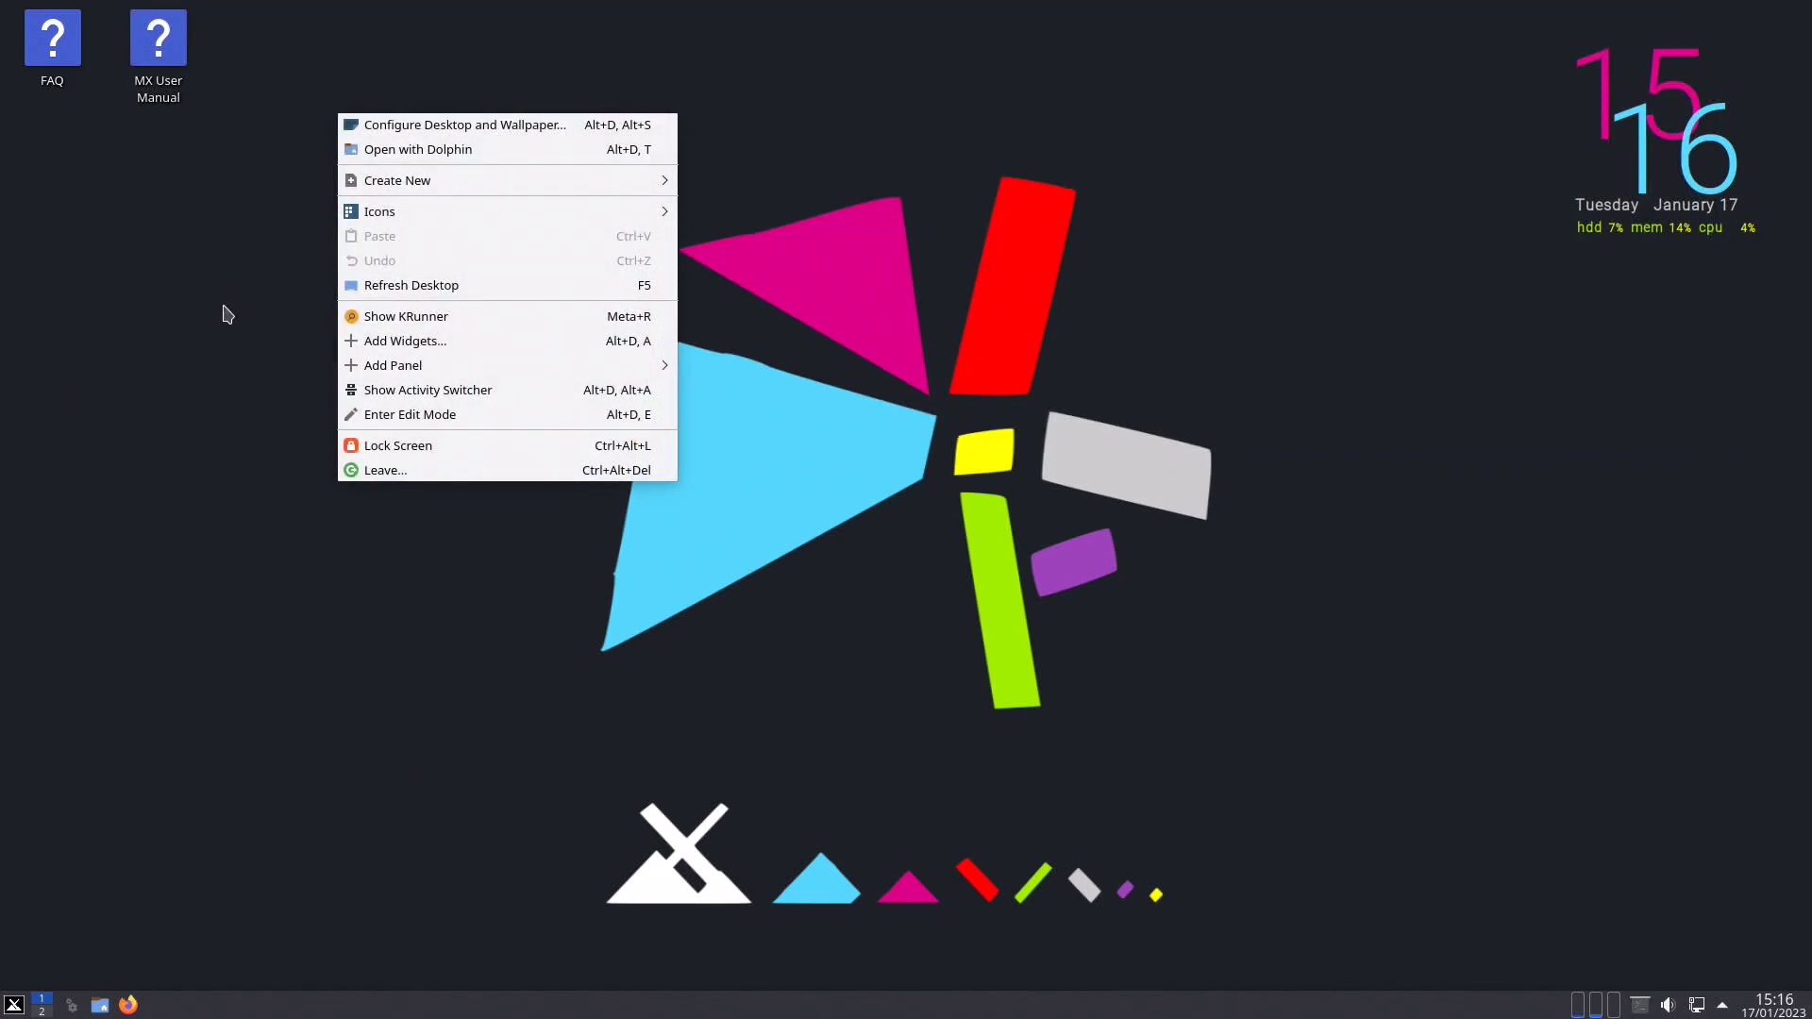
pyautogui.click(228, 314)
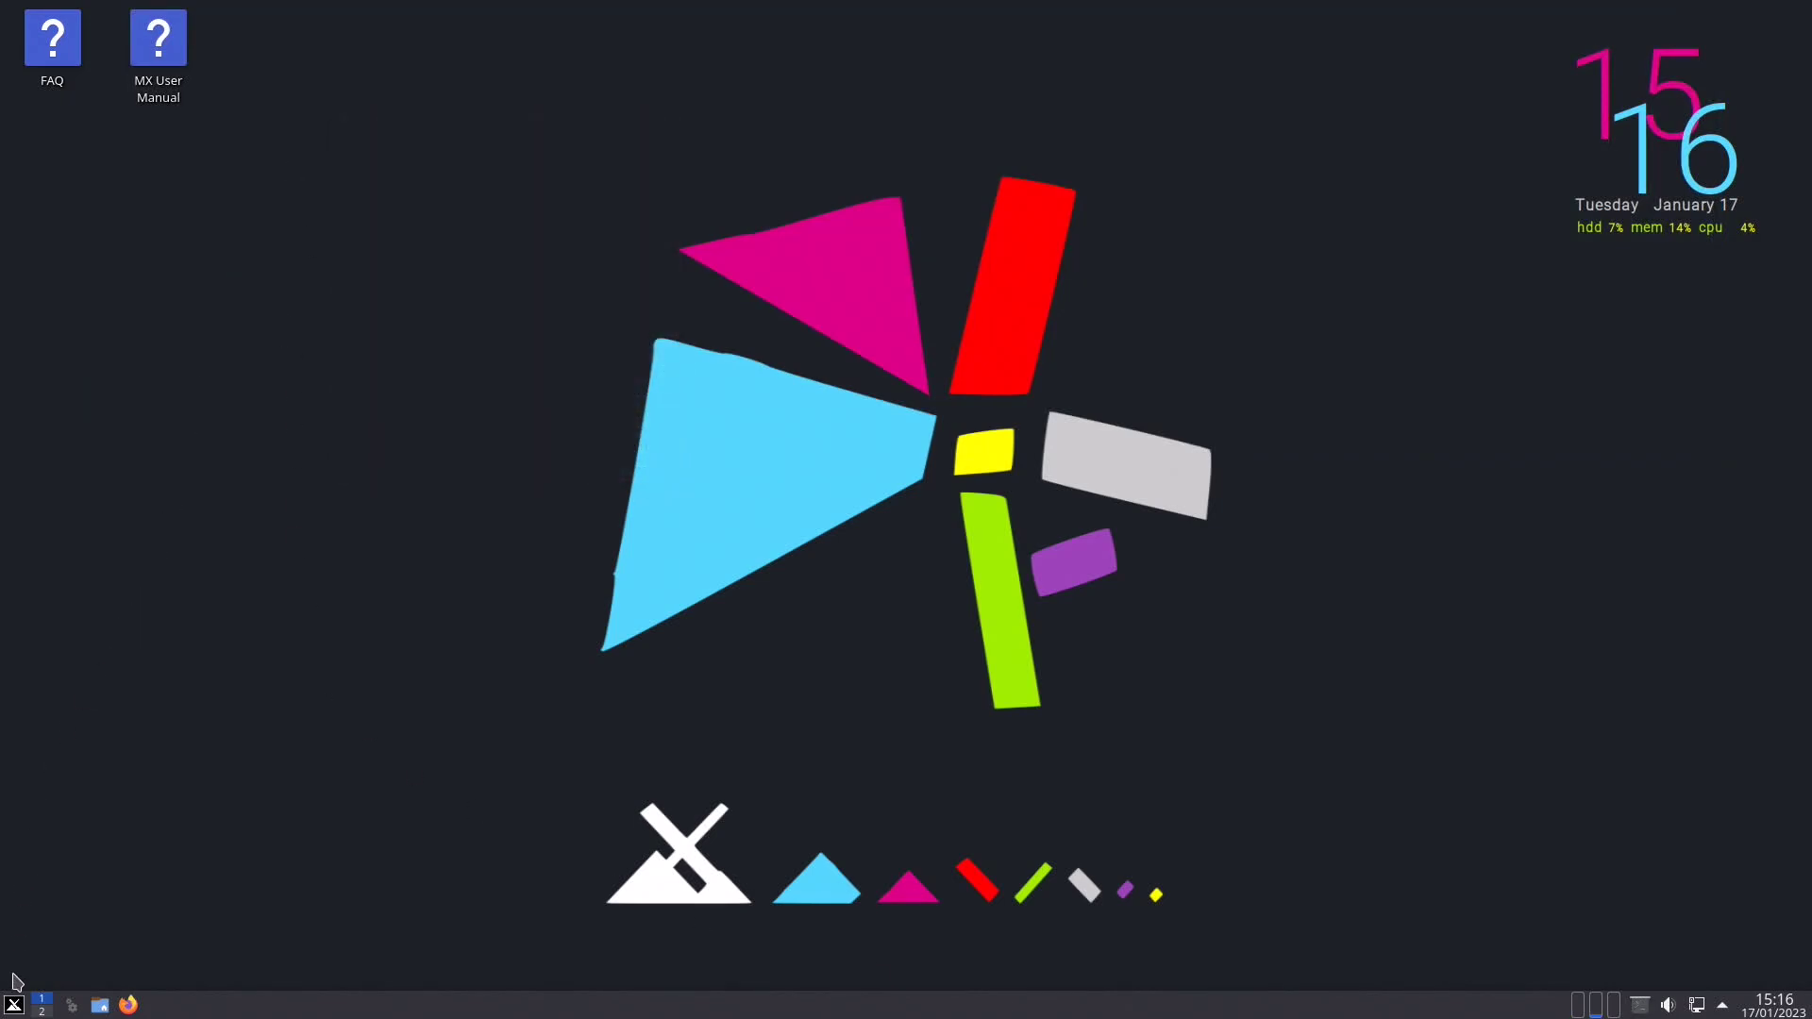
# Step: View the shut-down screen from the application launcher and return to the desktop without shutting down
pyautogui.click(13, 1006)
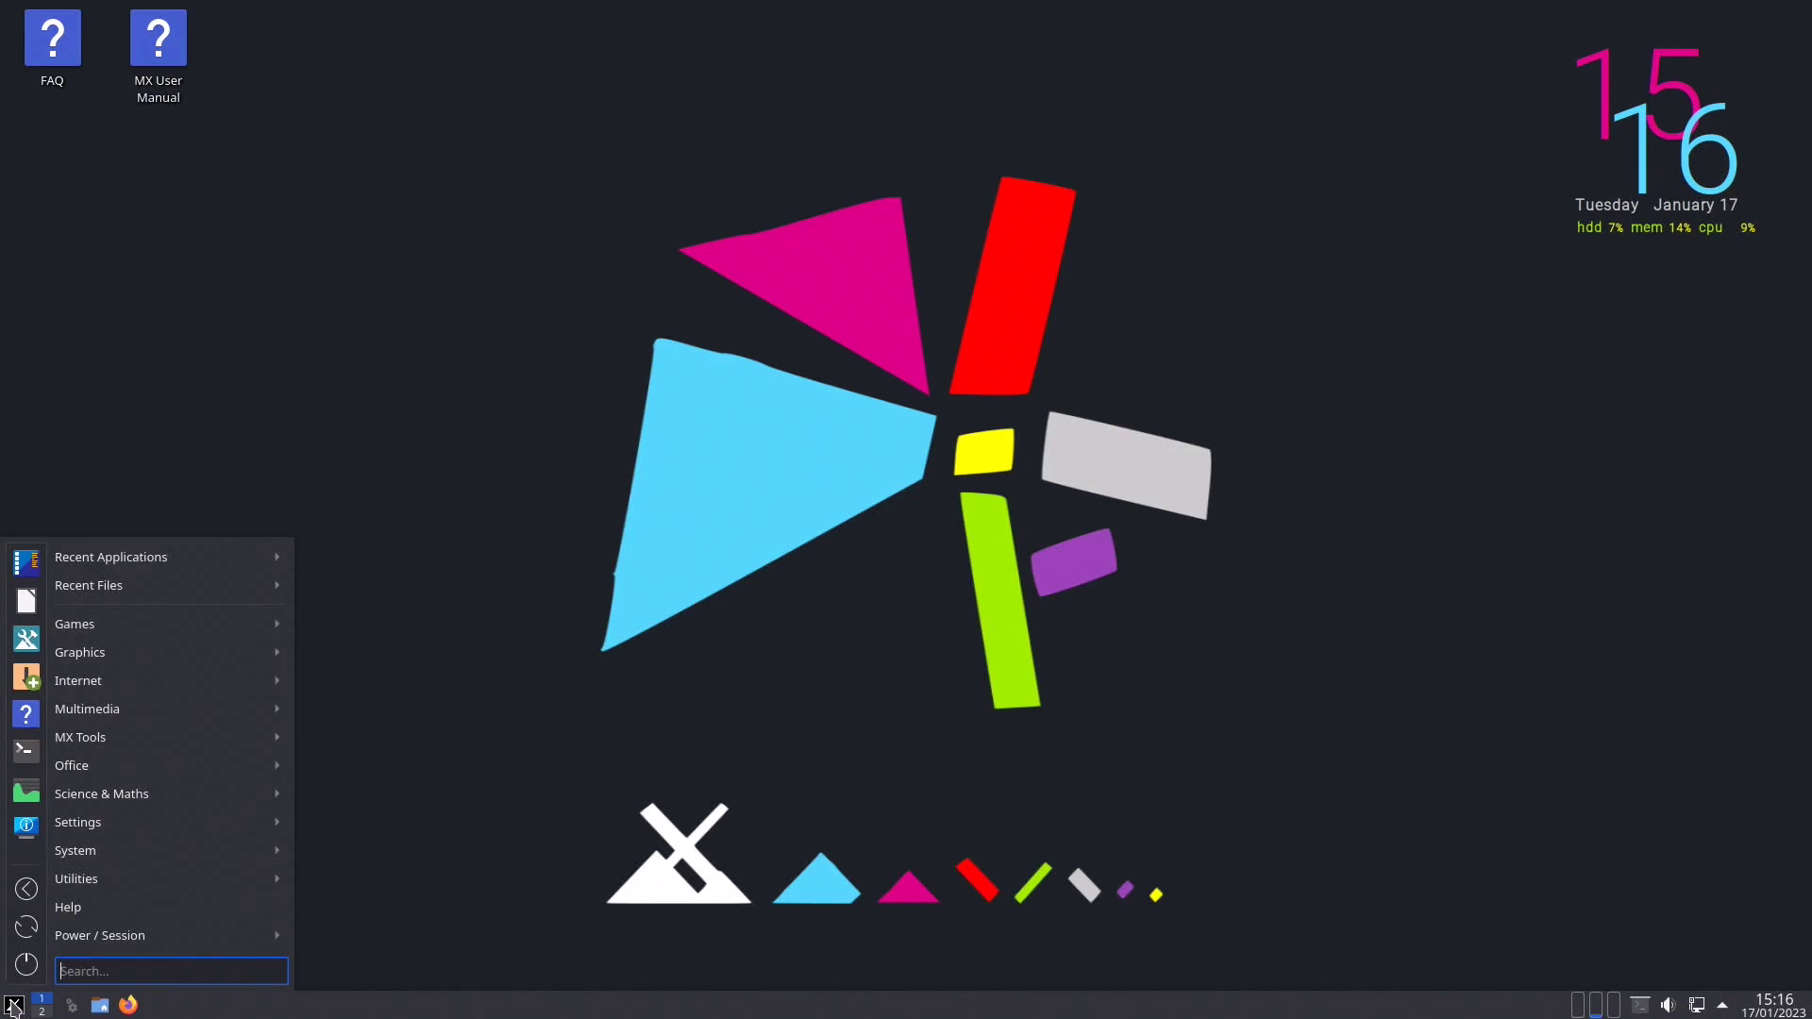
pyautogui.click(28, 964)
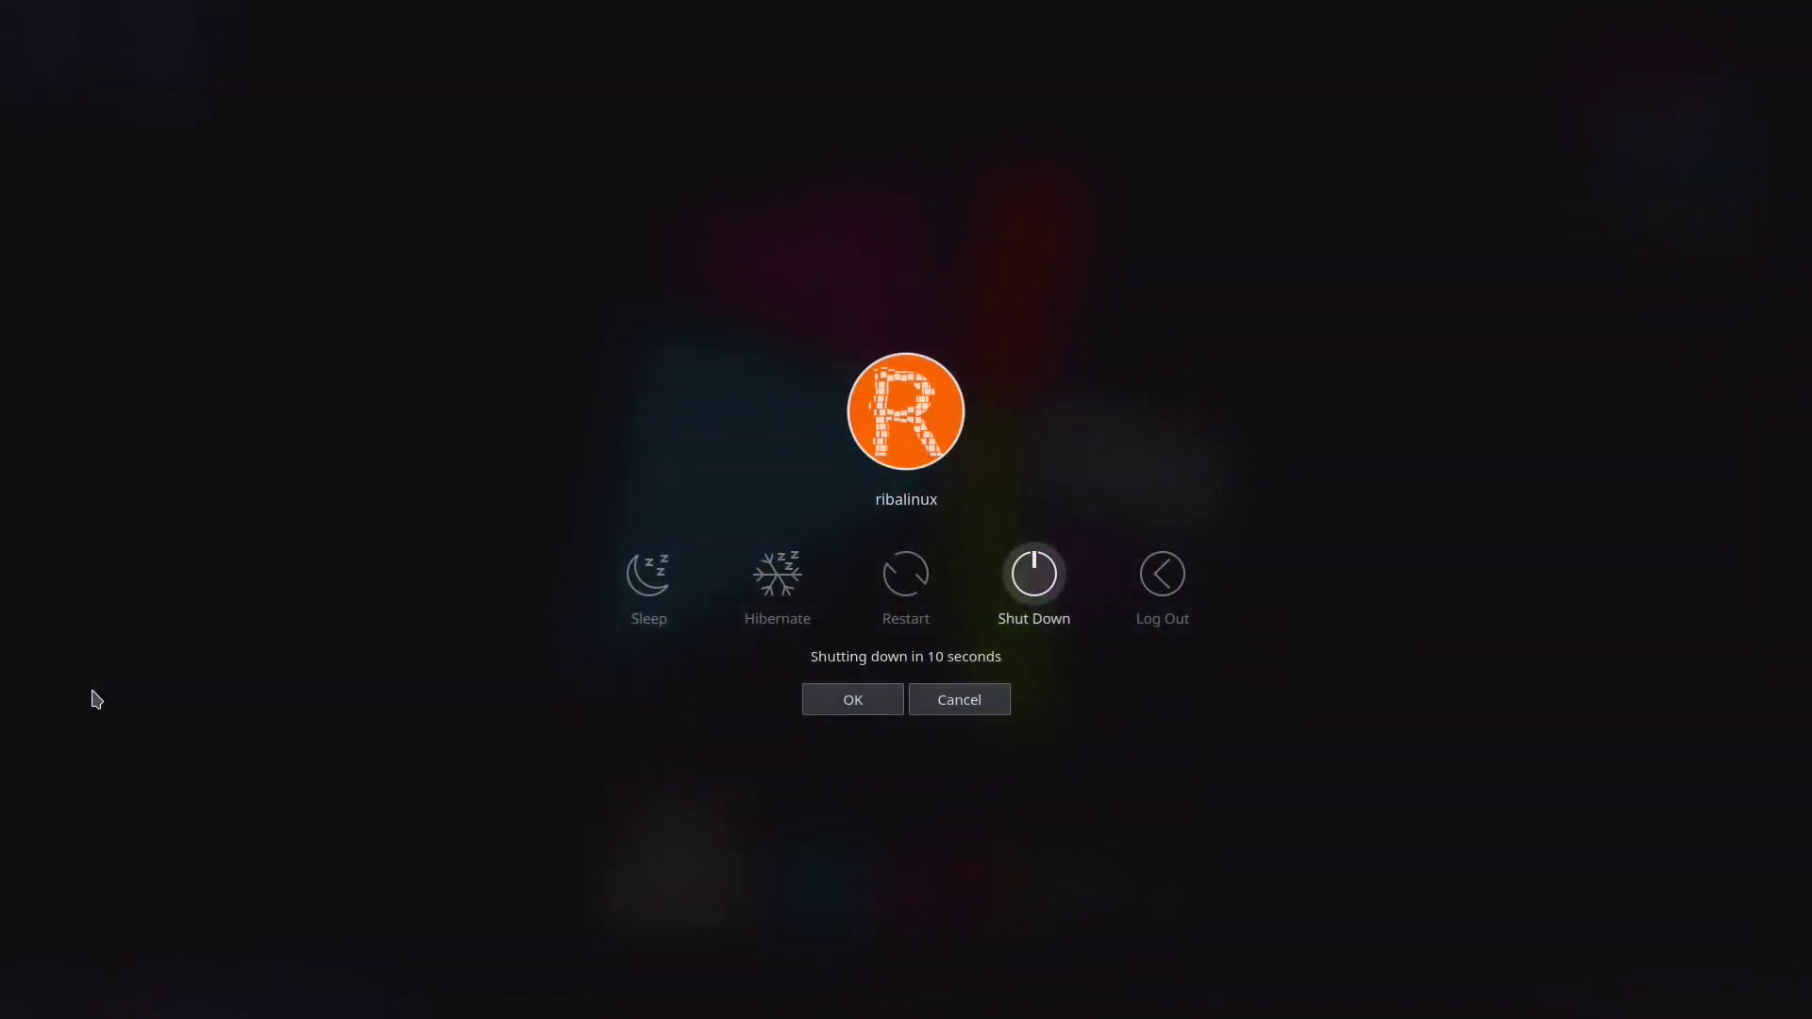
pyautogui.click(959, 706)
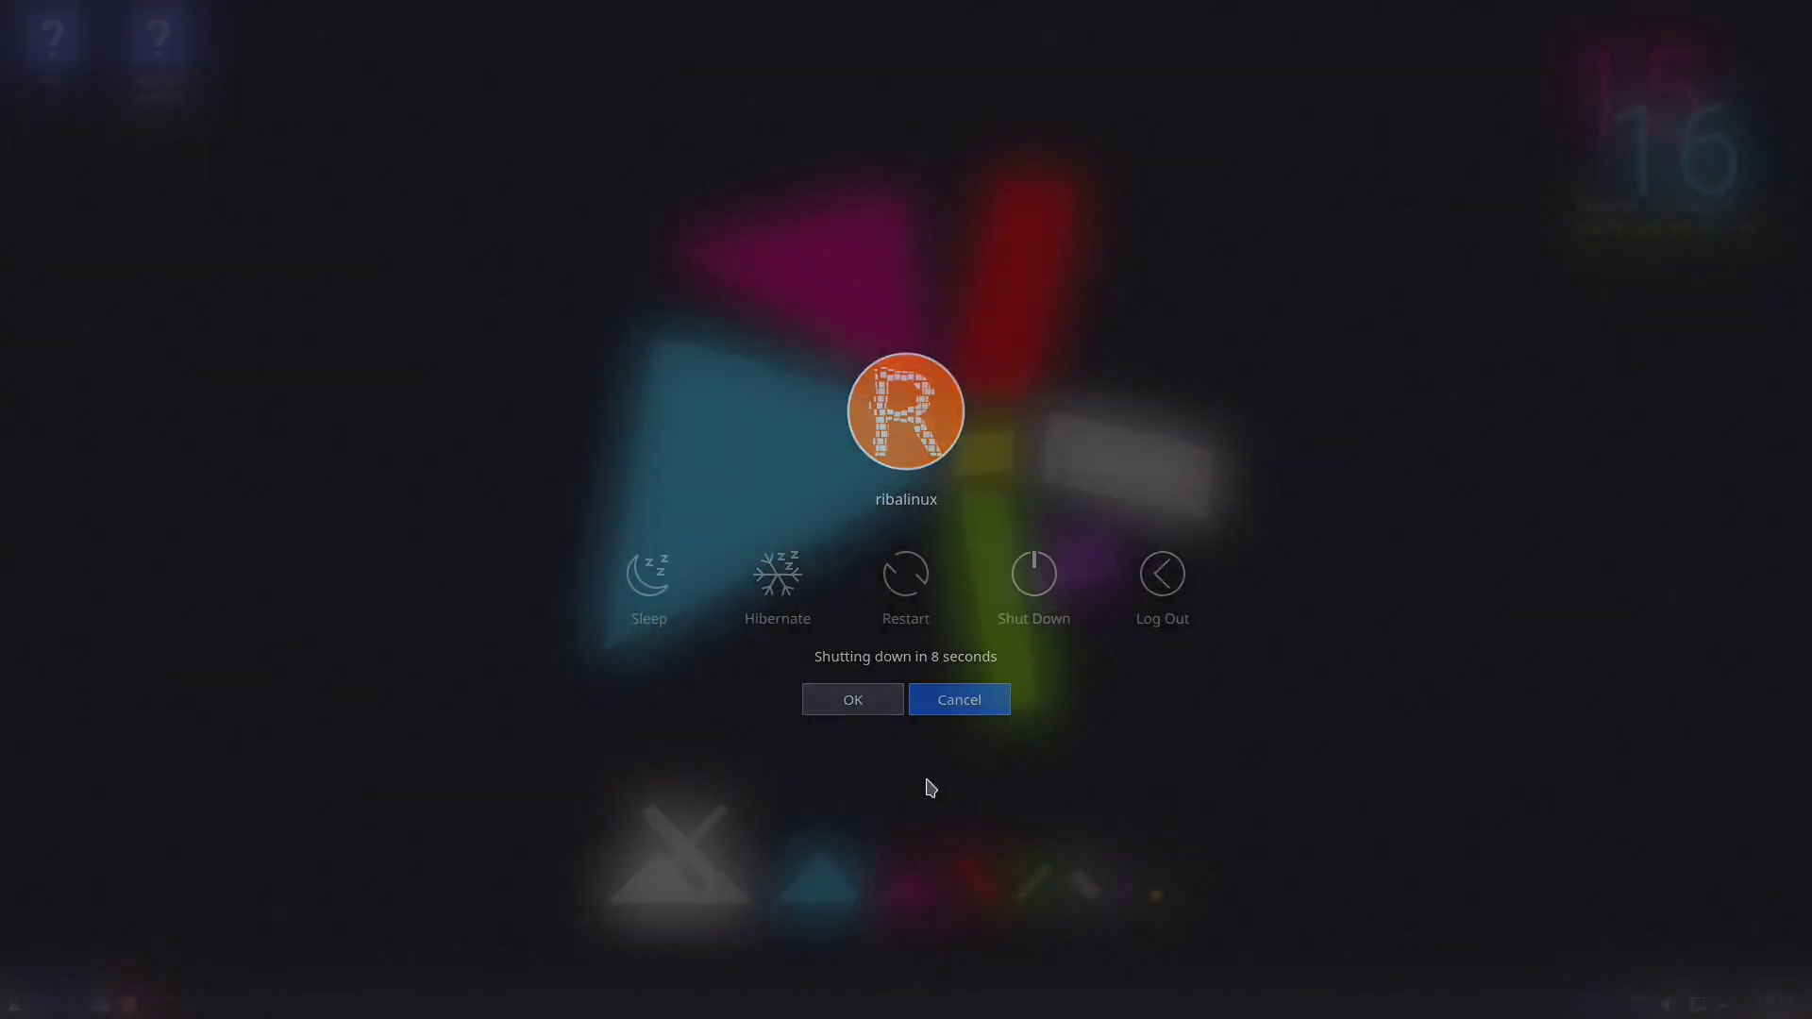
# Step: Find and launch Konsole by searching for "kon" in KRunner, and open the Dolphin file manager
pyautogui.hotkey('alt', 'space')
pyautogui.write('kon')
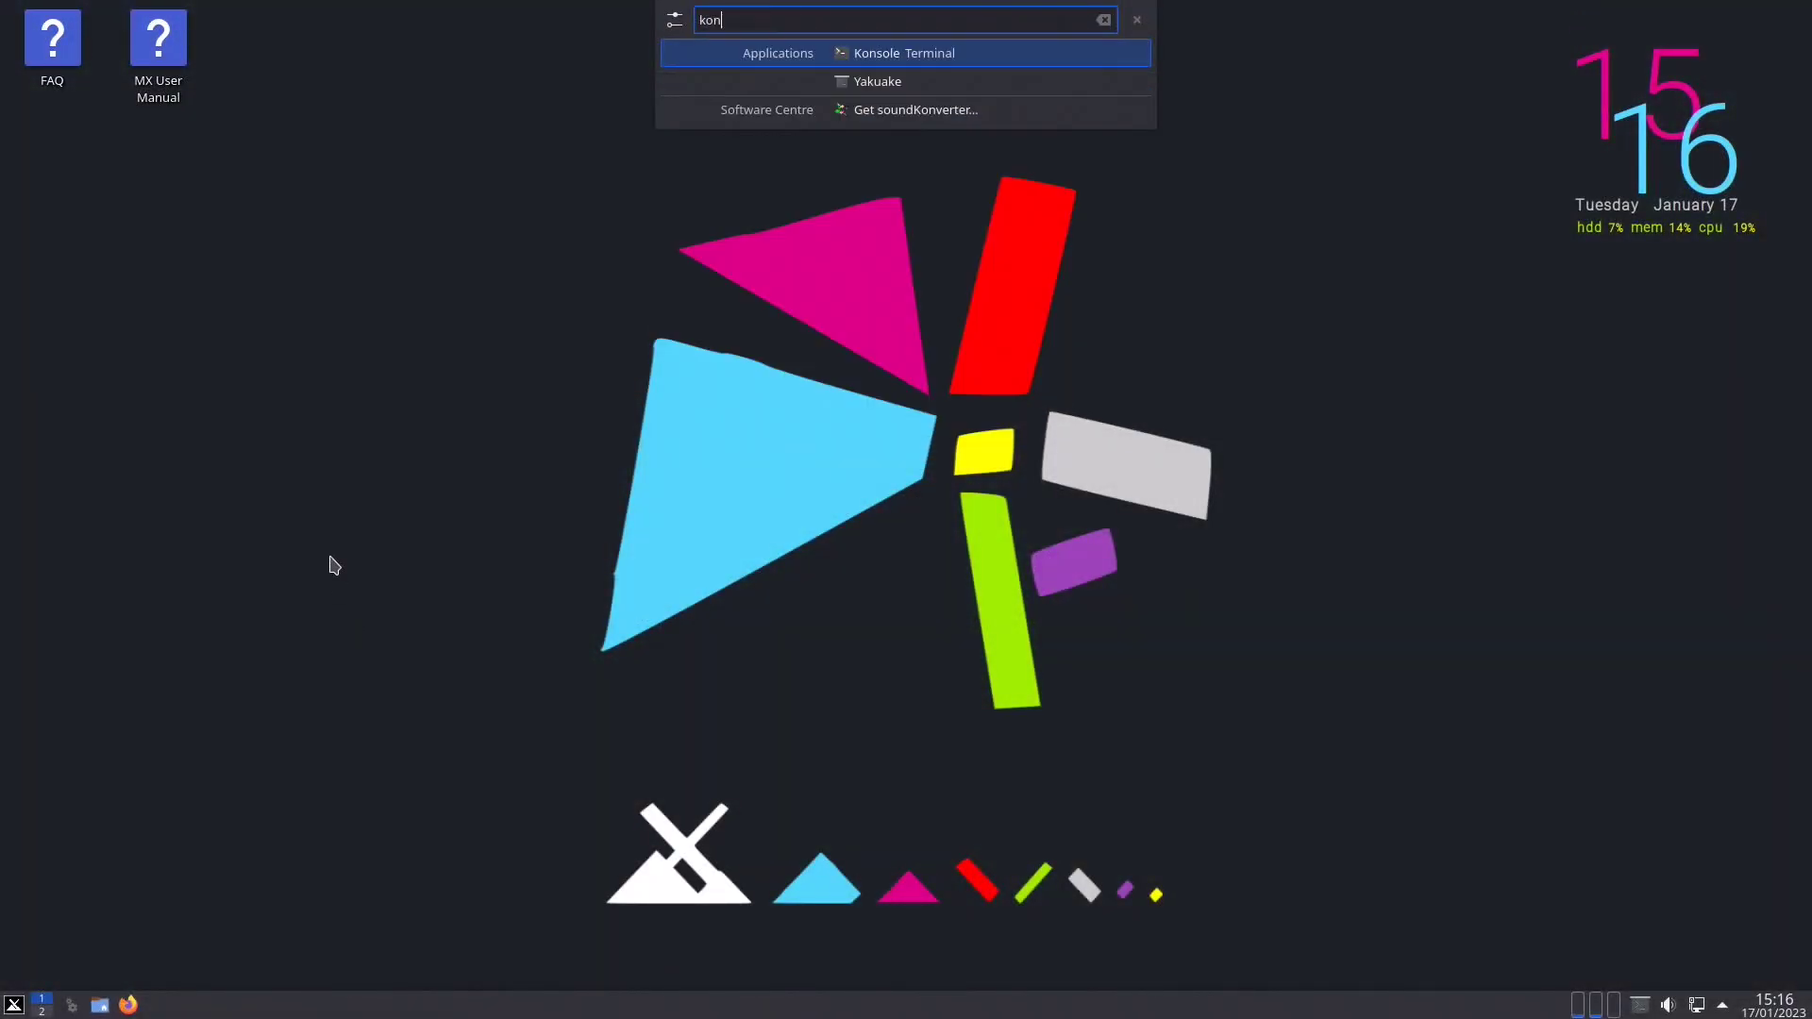
pyautogui.click(665, 55)
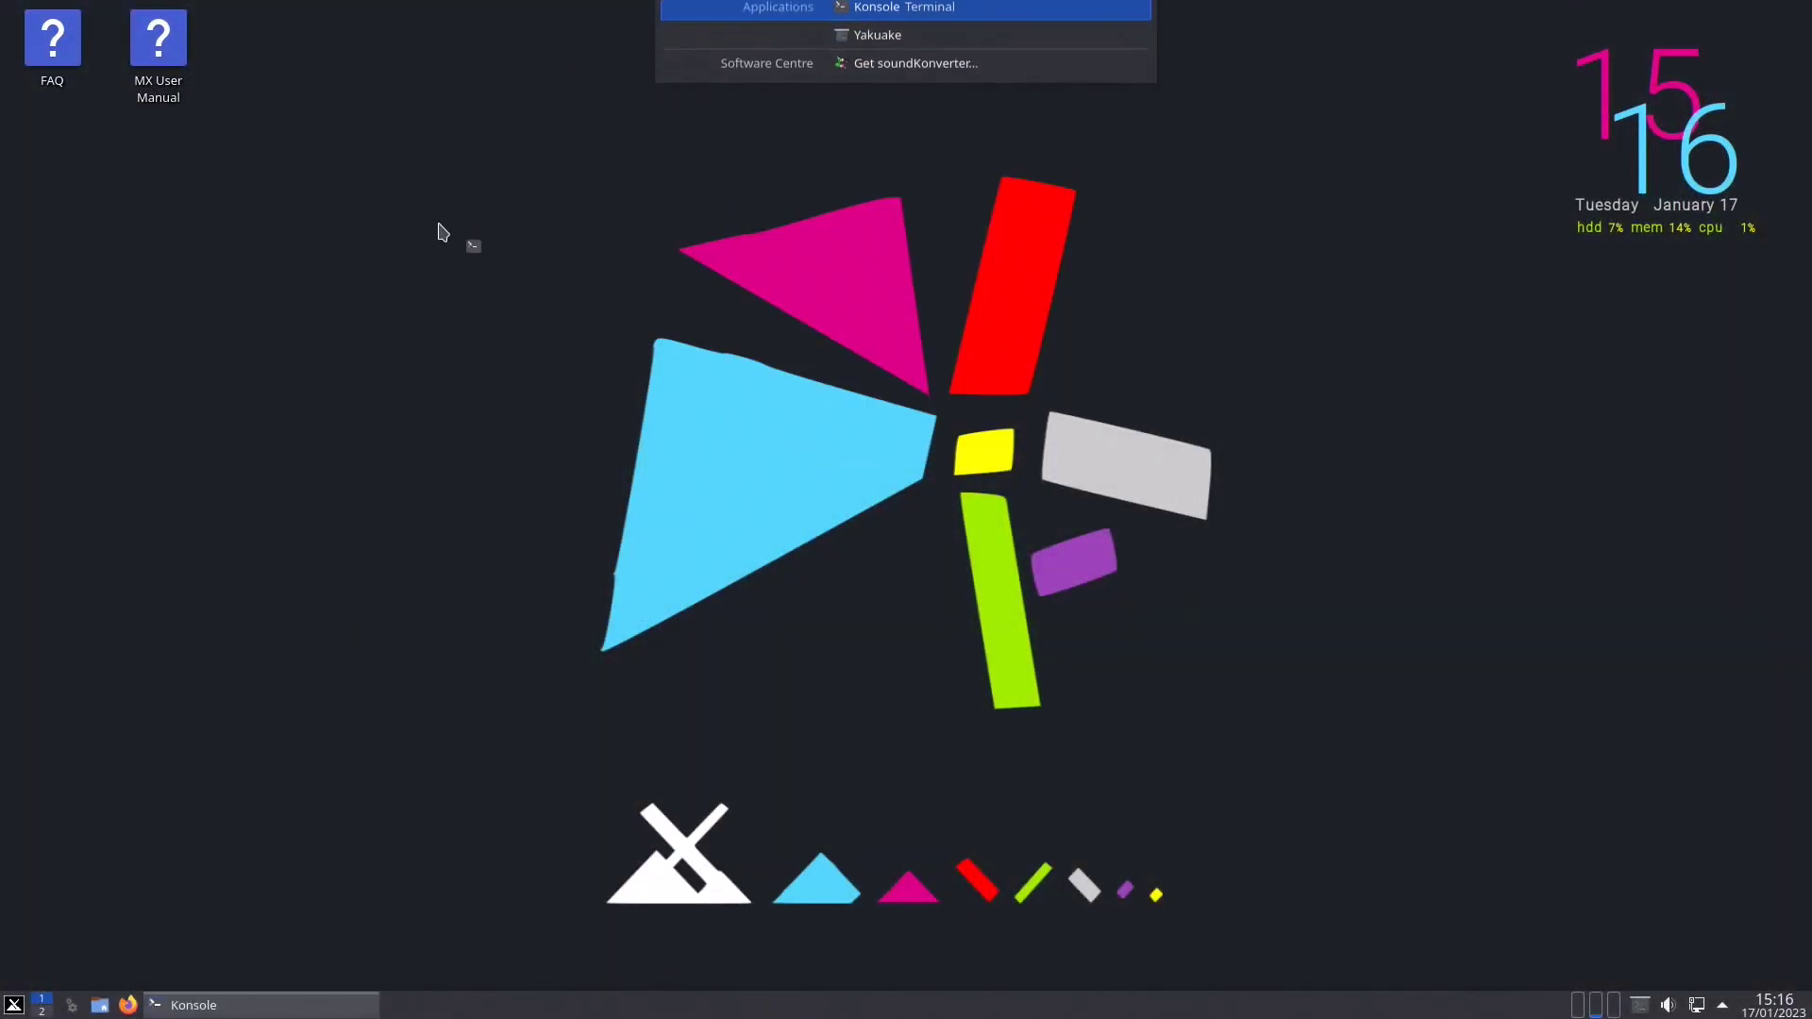
pyautogui.click(98, 1006)
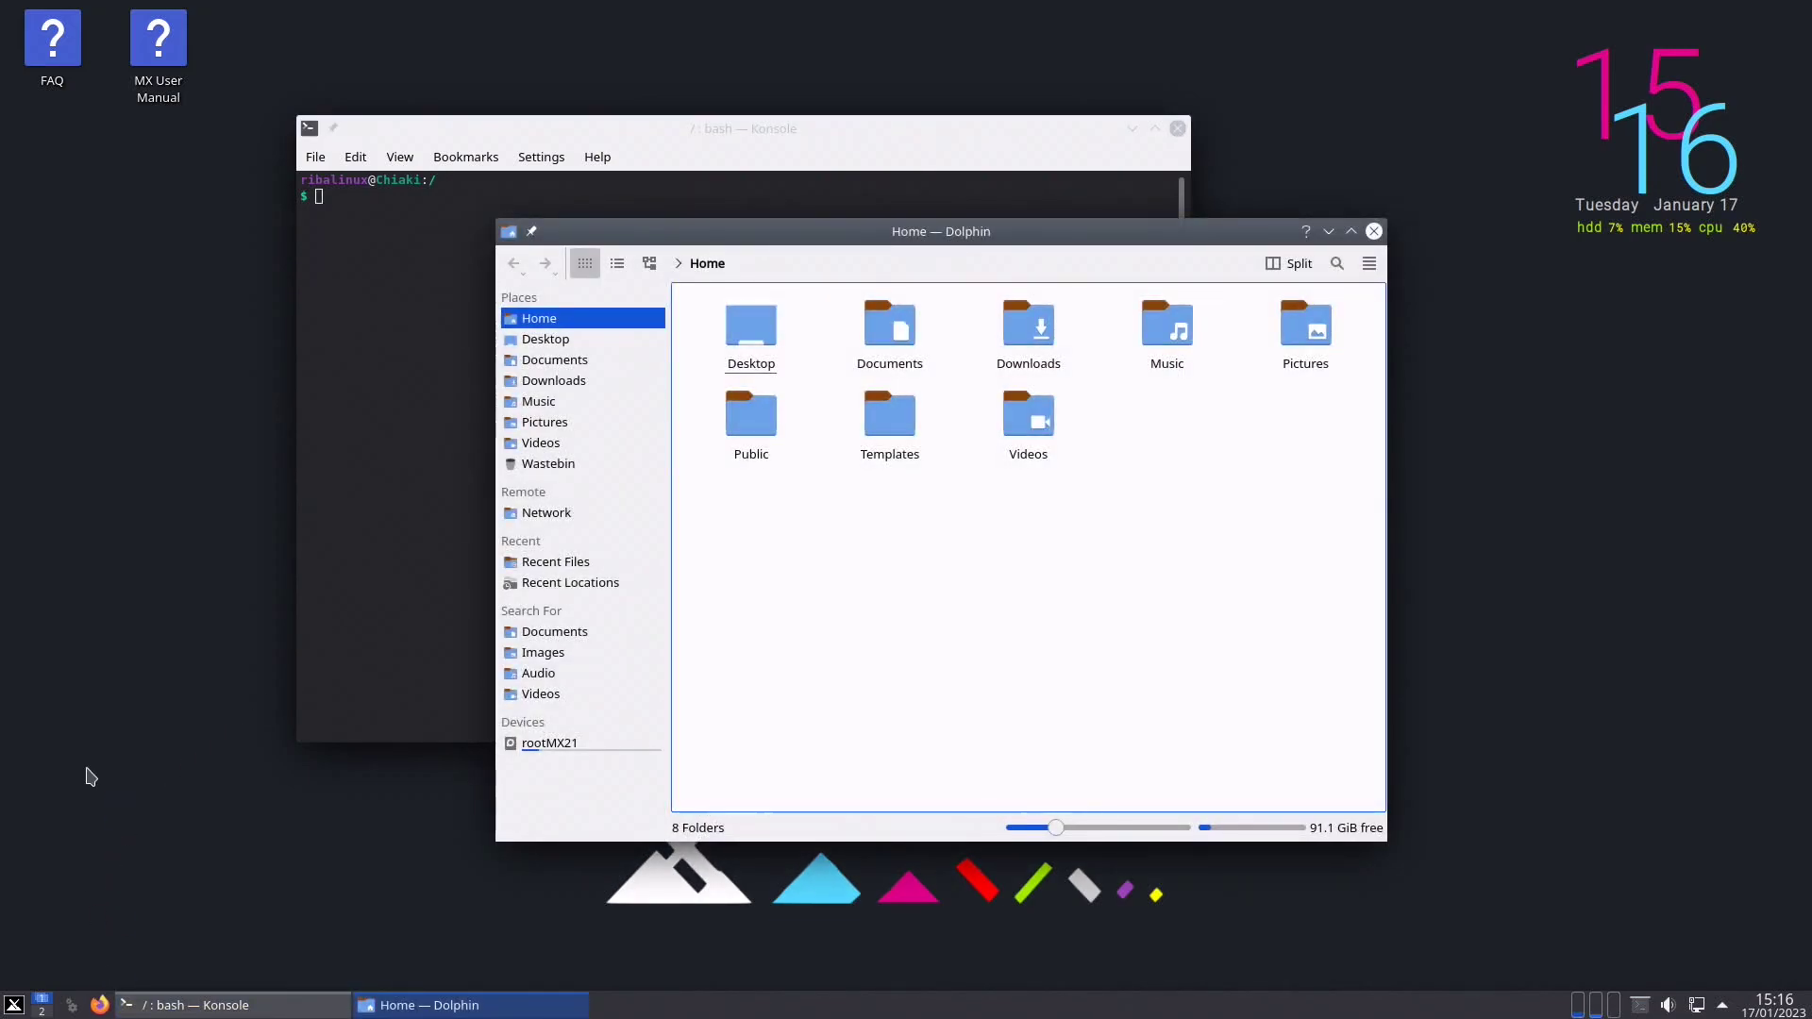
# Step: Cycle through the open windows and tile Konsole on the left half and Dolphin on the right half of the desktop
pyautogui.hotkey('alt', 'Tab')
pyautogui.hotkey('alt', 'Tab')
pyautogui.hotkey('alt', 'Tab')
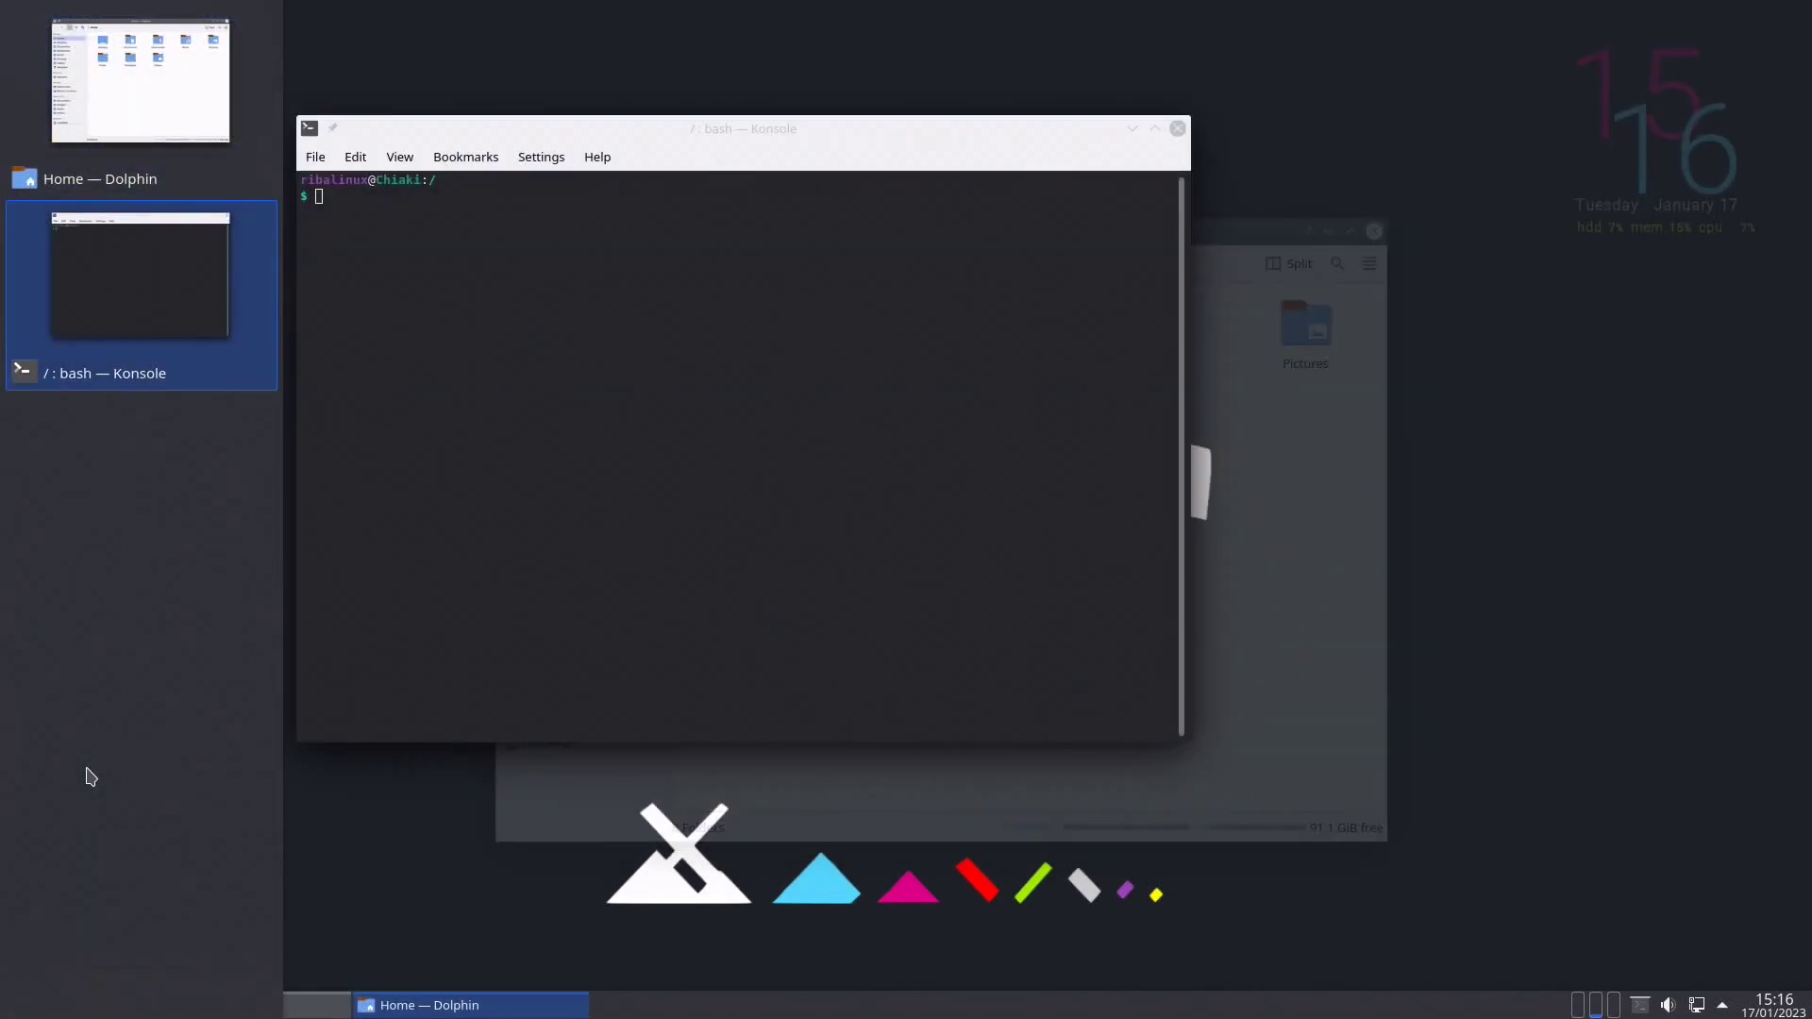
pyautogui.moveTo(789, 134); pyautogui.dragTo(3, 367)
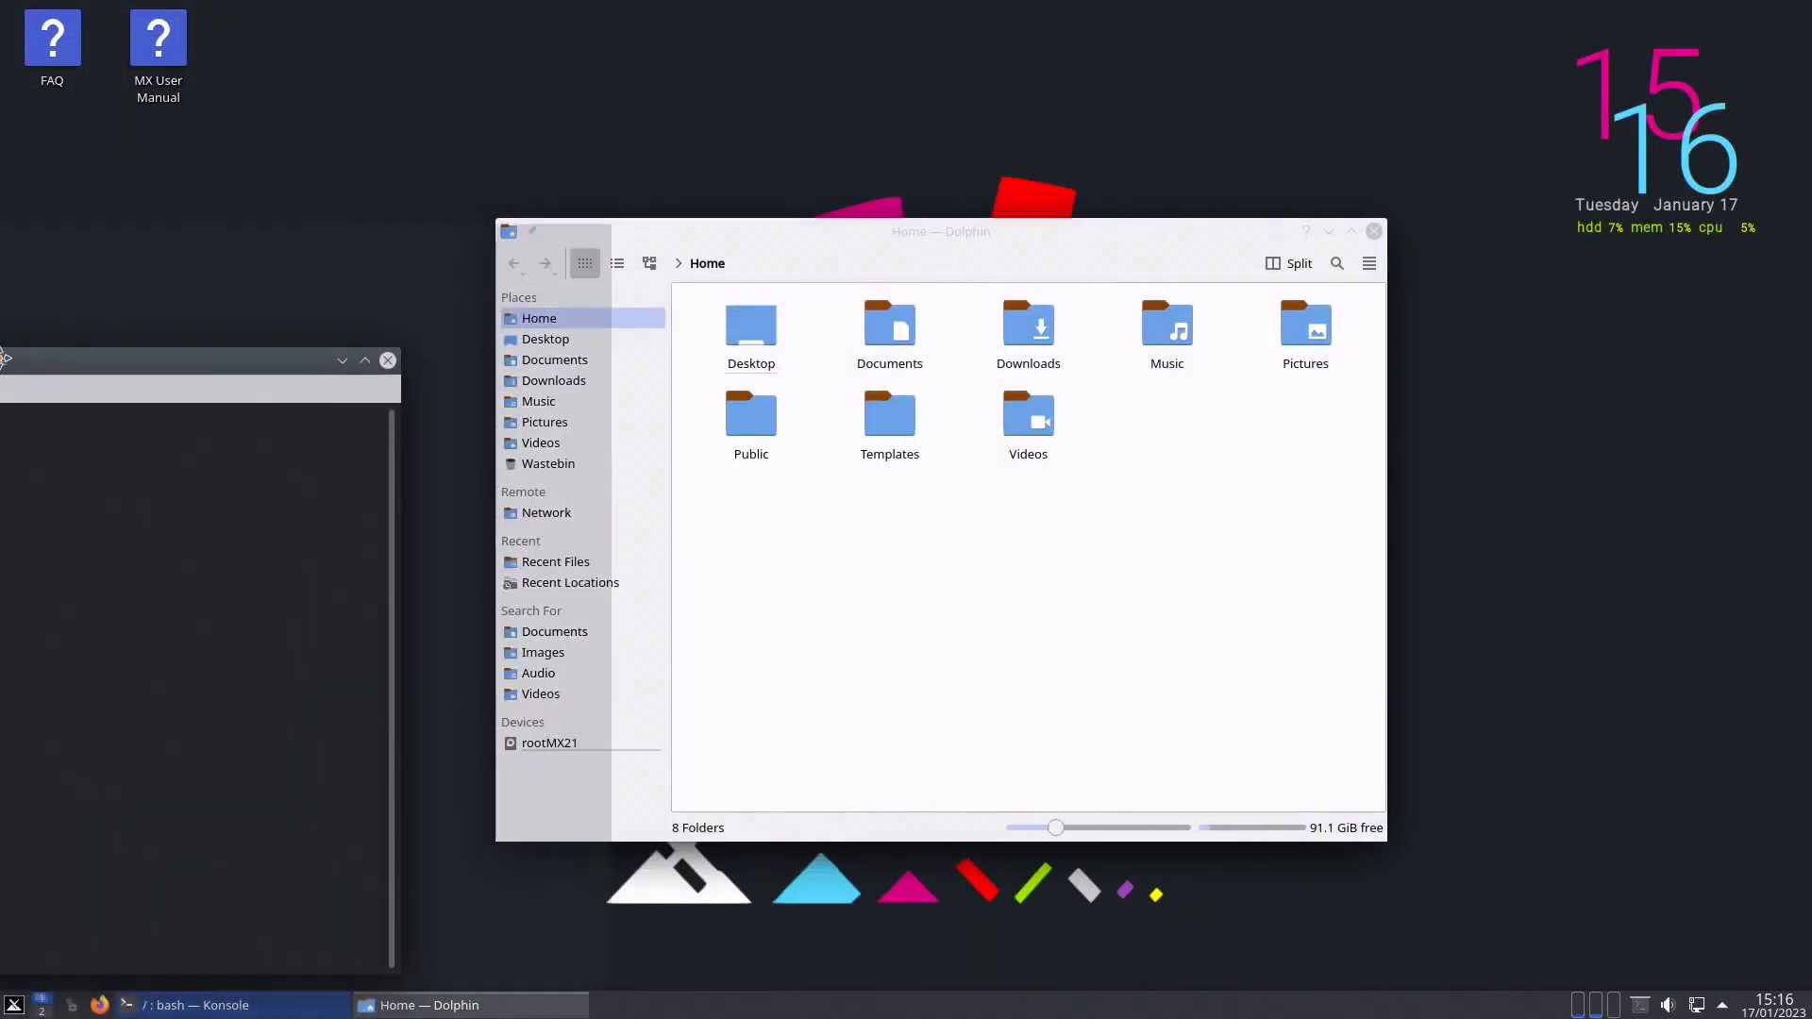
pyautogui.moveTo(1041, 232); pyautogui.dragTo(1784, 406)
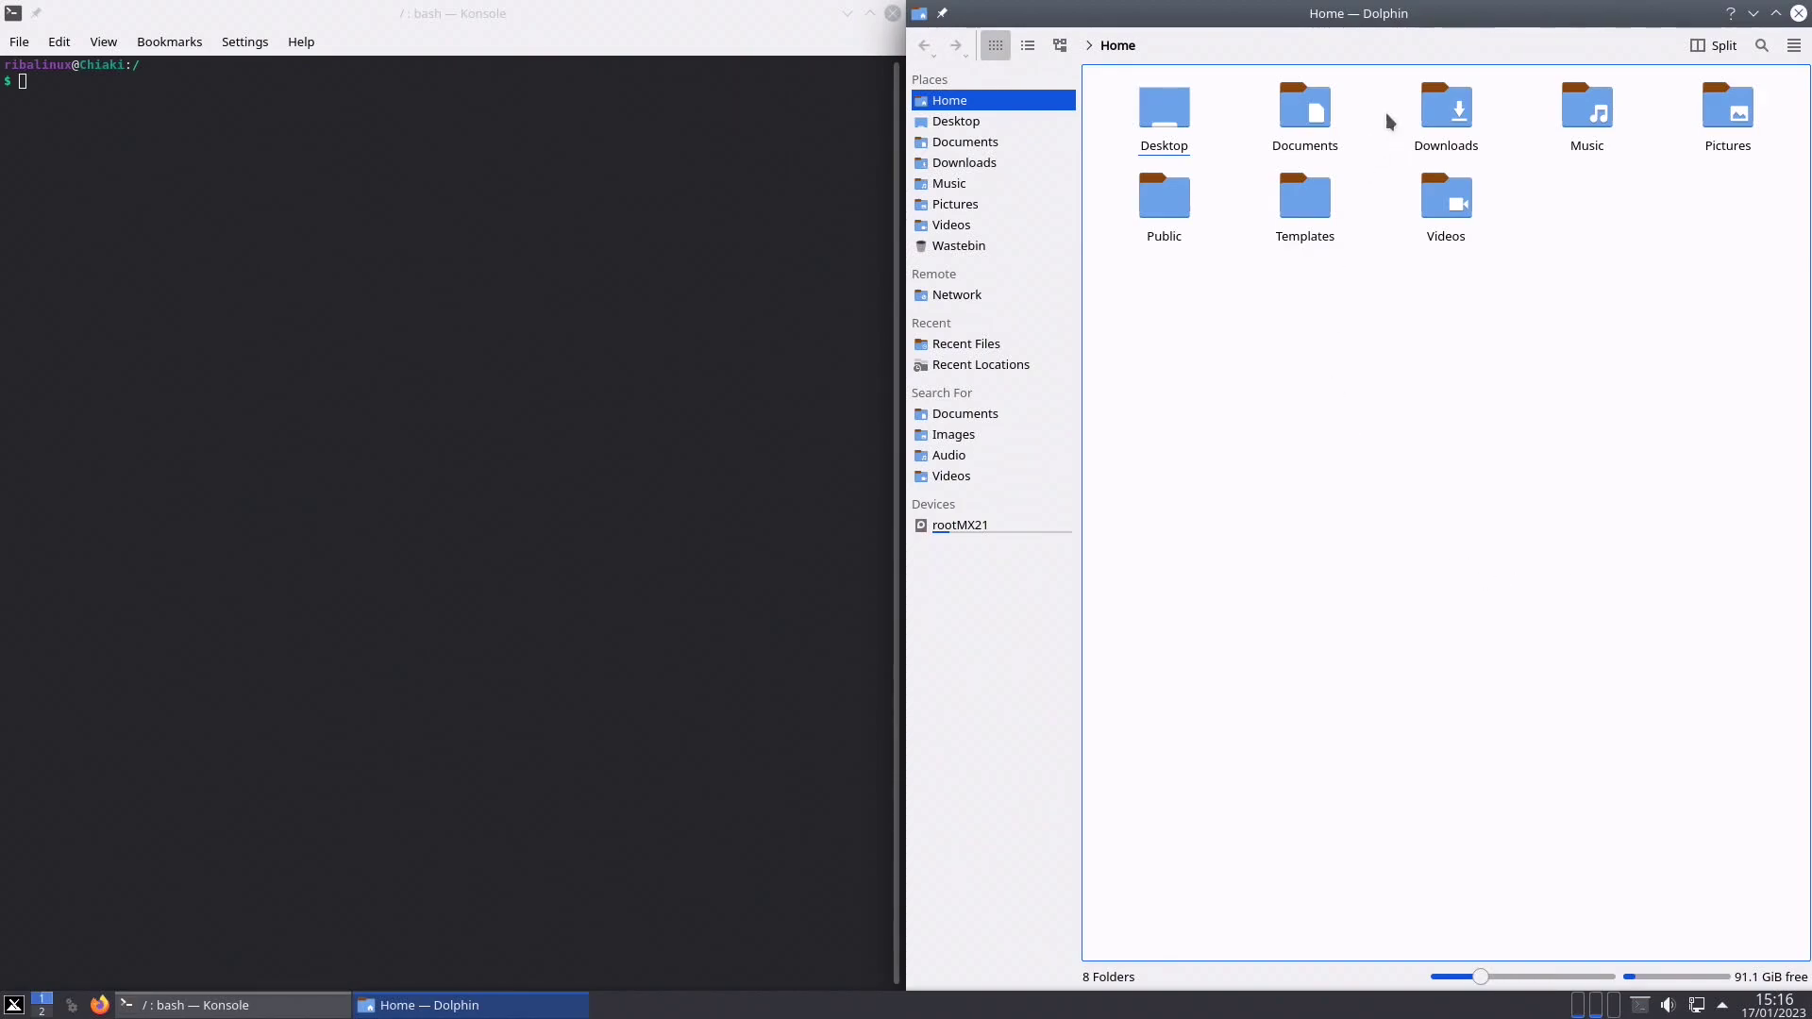
# Step: Untile the Dolphin and Konsole windows so both float at their original size
pyautogui.moveTo(1451, 19); pyautogui.dragTo(998, 253)
pyautogui.click(636, 11)
pyautogui.moveTo(636, 11); pyautogui.dragTo(802, 165)
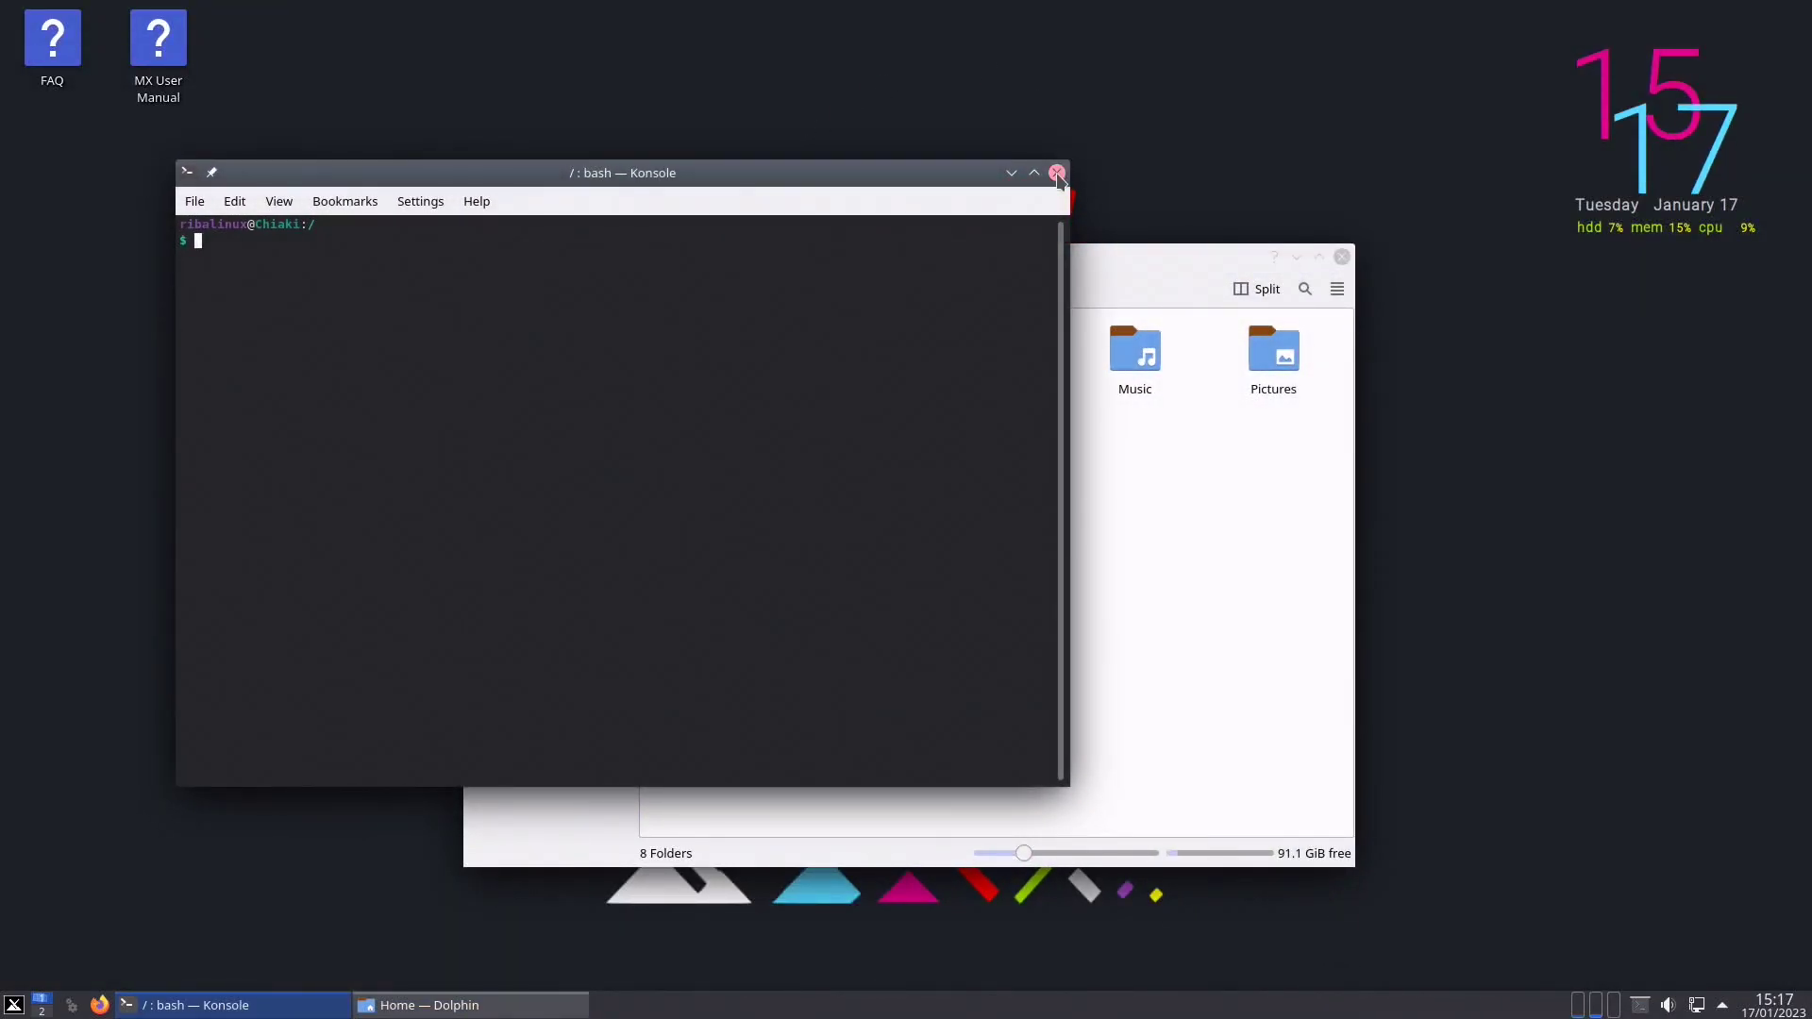
# Step: Close the Konsole window and move the Dolphin window closer to the desktop's upper-left corner
pyautogui.click(1056, 172)
pyautogui.moveTo(1106, 255); pyautogui.dragTo(824, 162)
# Step: Look at Dolphin's main options and its file search bar, closing each again
pyautogui.click(1055, 196)
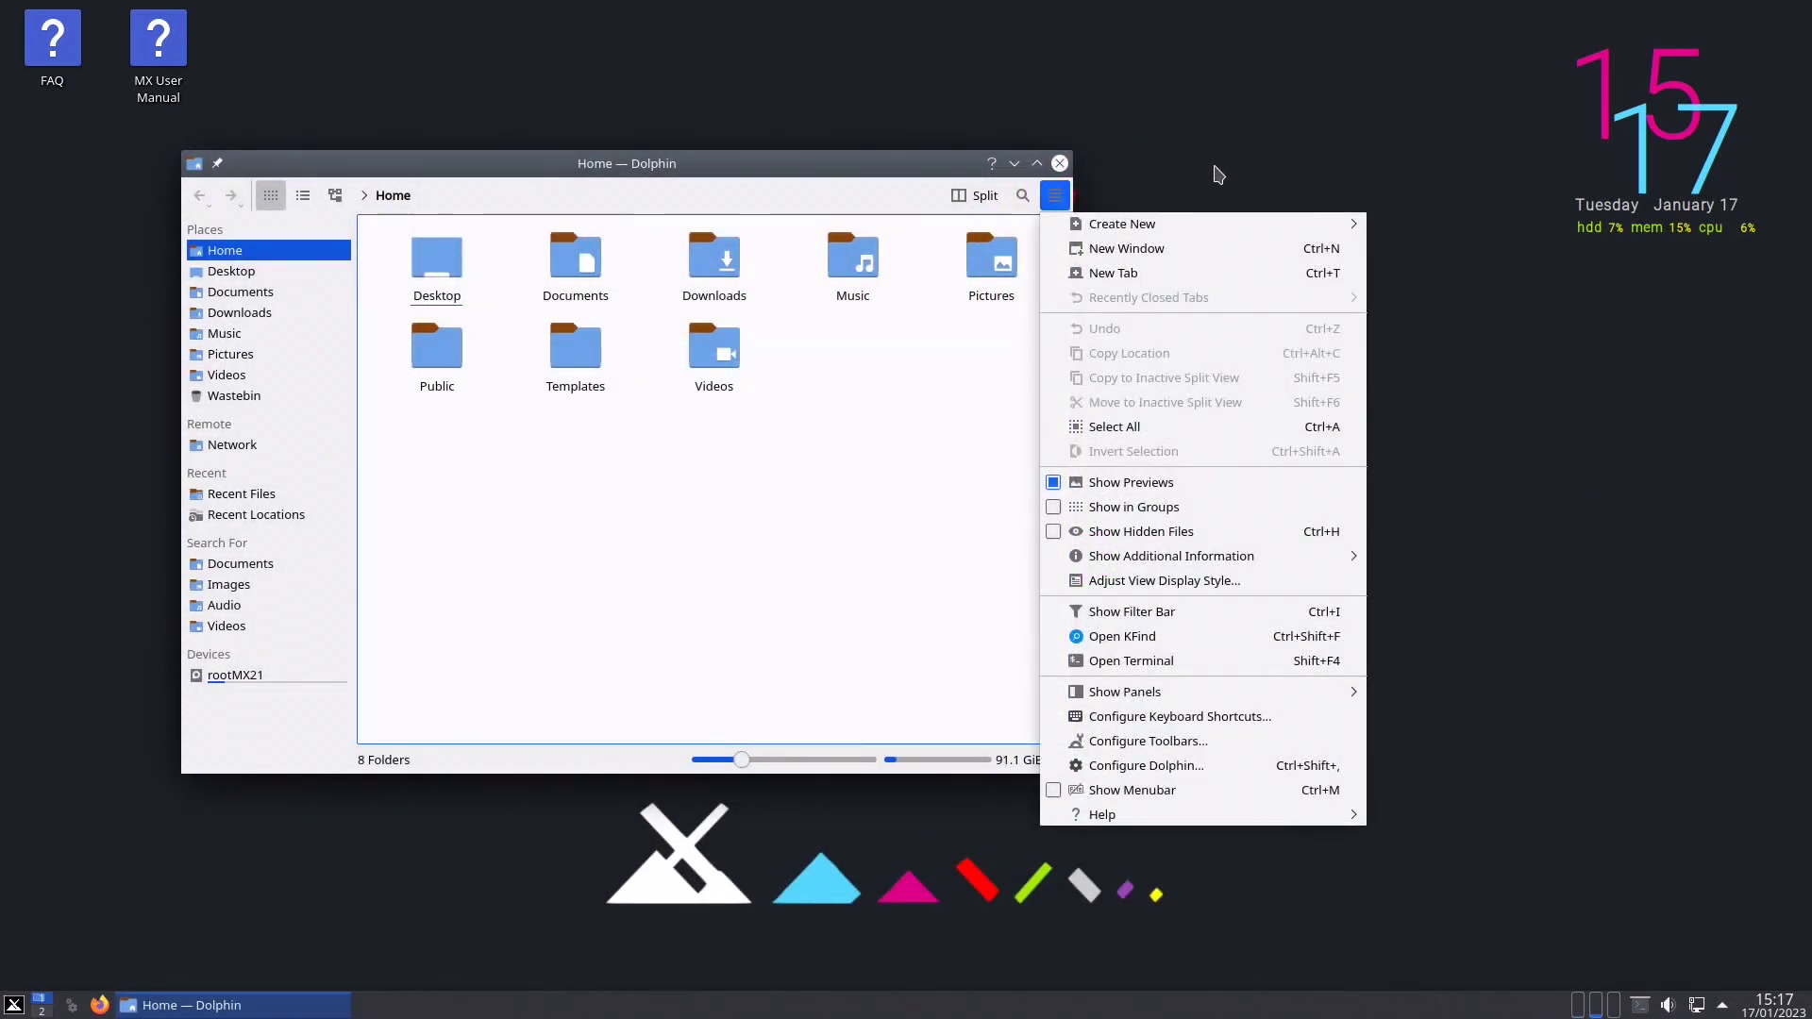
pyautogui.click(1055, 195)
pyautogui.click(1022, 196)
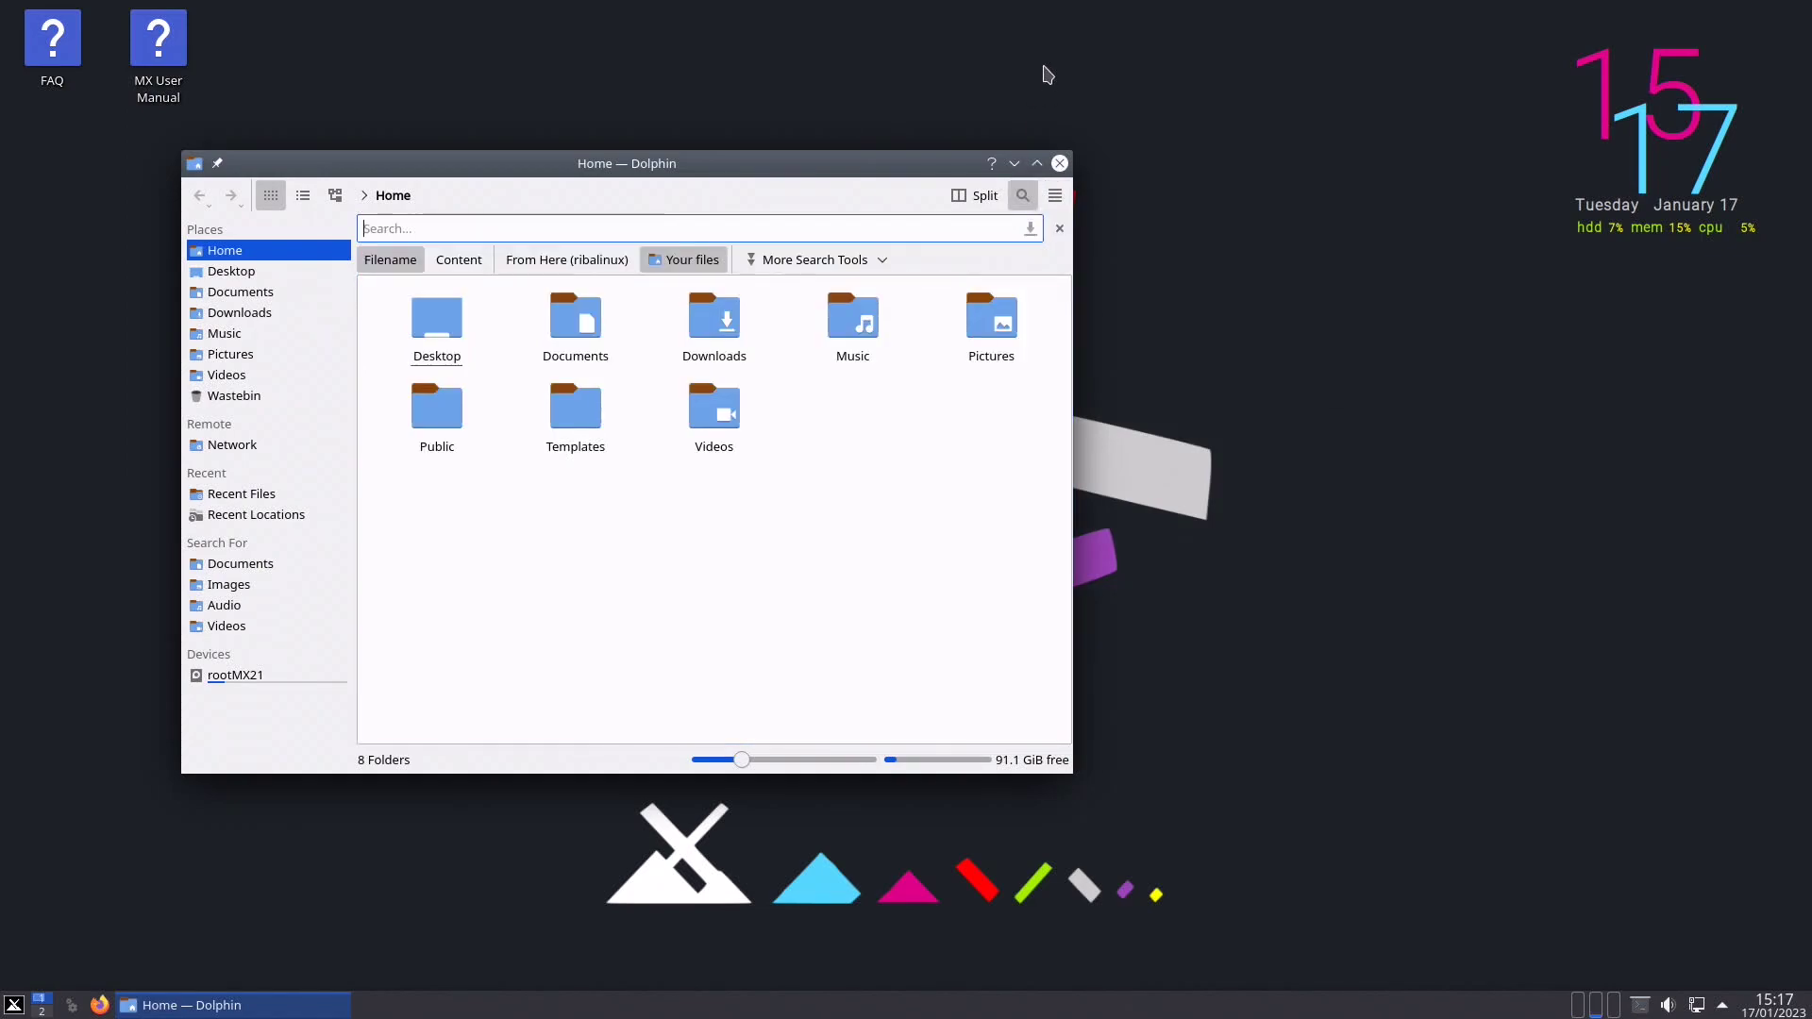
pyautogui.click(1022, 195)
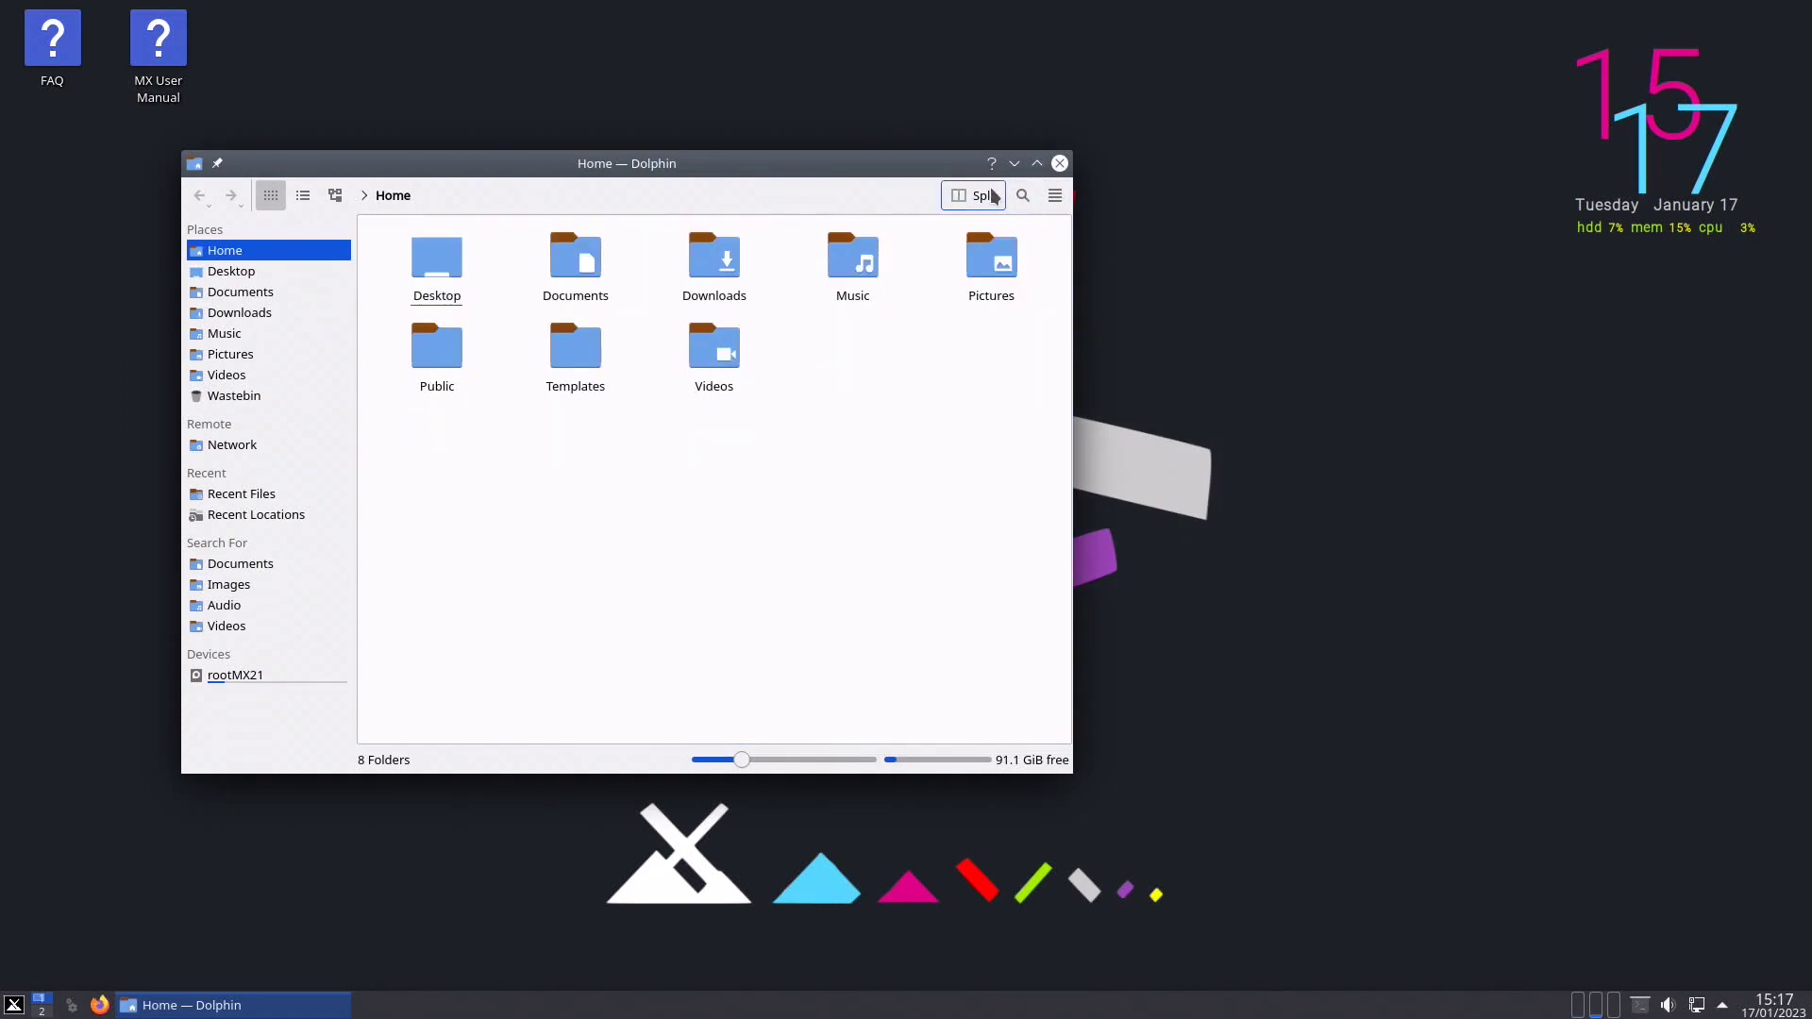
# Step: Split the Dolphin view and close the split, and show the editable location path without changing it
pyautogui.click(975, 196)
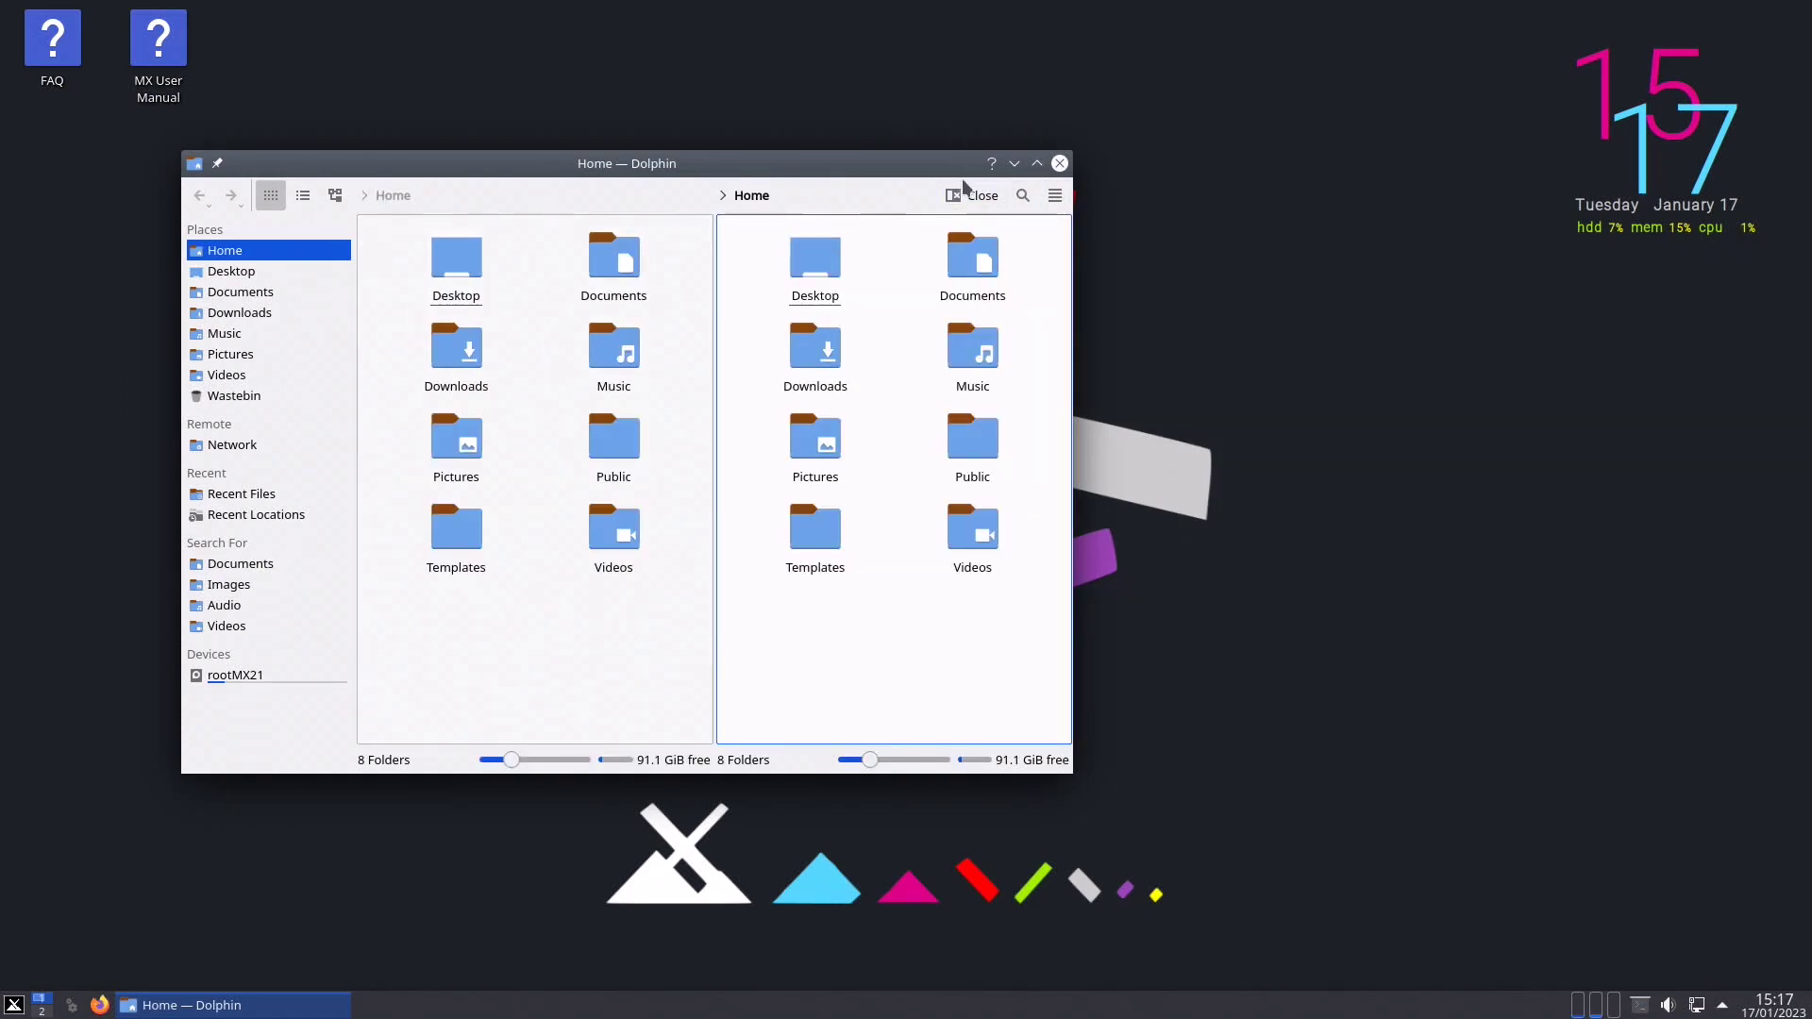
pyautogui.press('F3')
pyautogui.click(486, 190)
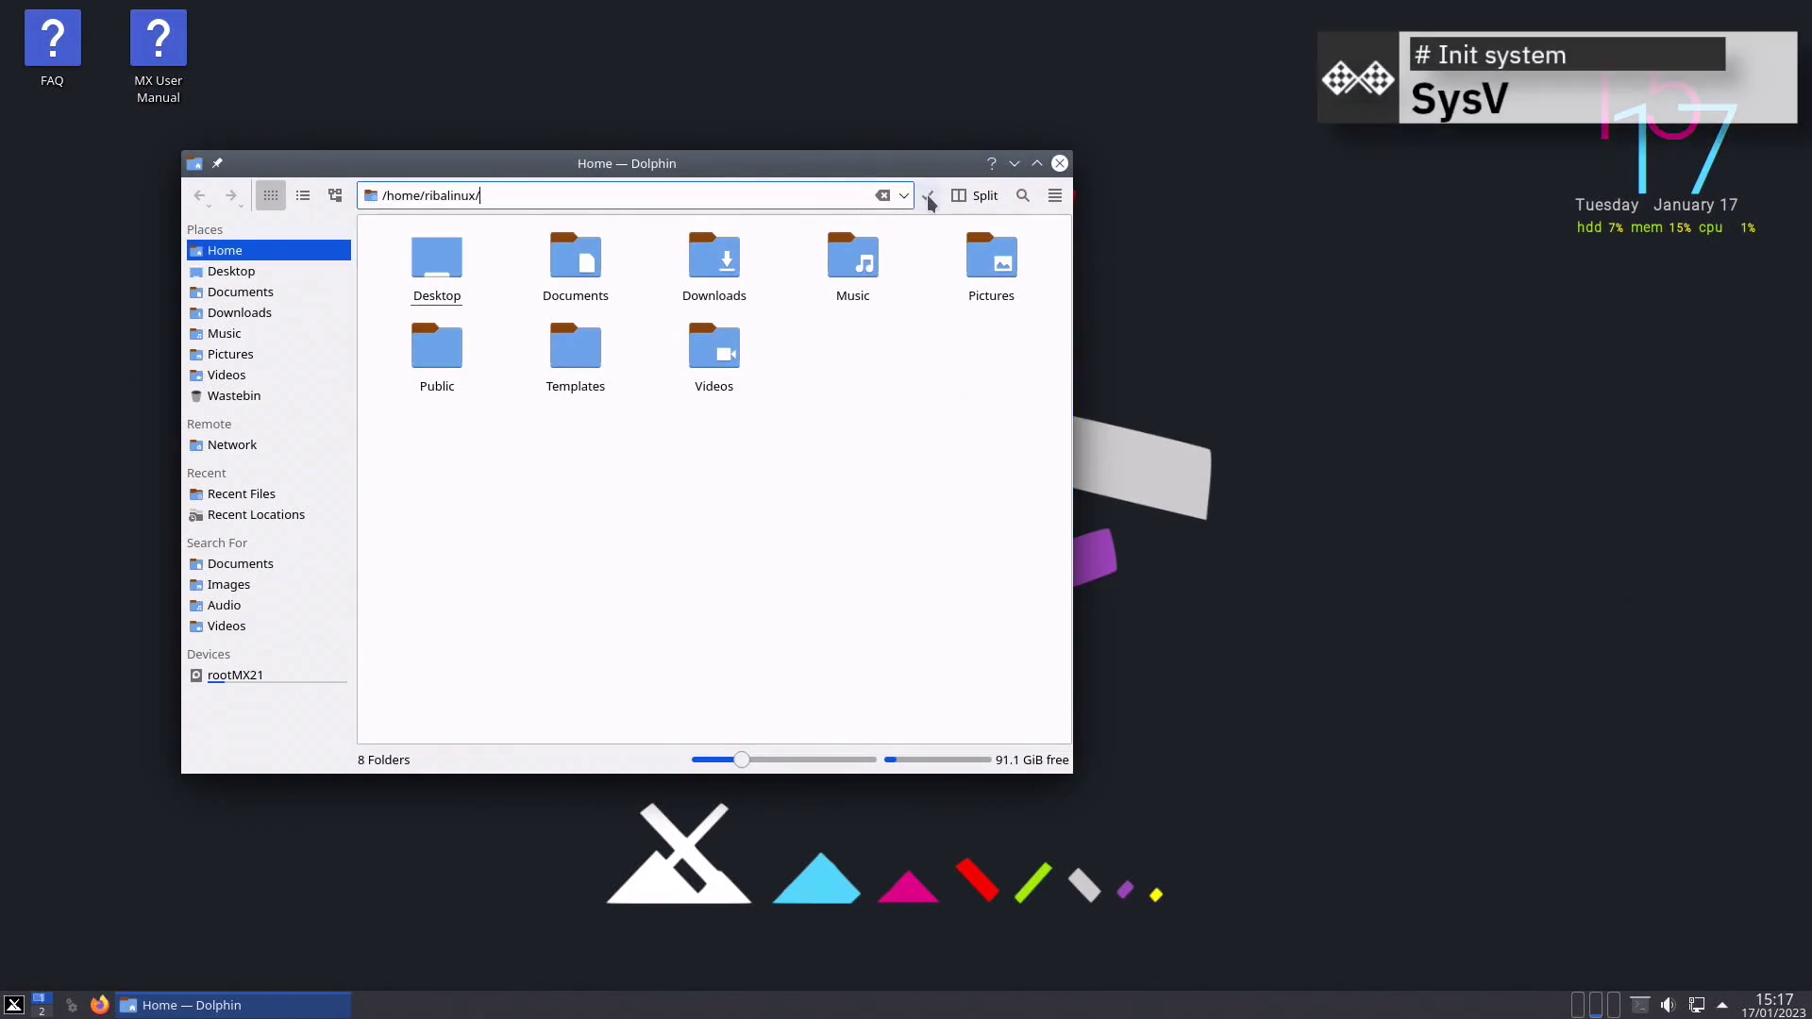
pyautogui.press('Escape')
# Step: Switch the Home folder to the detailed tree view and the compact view, ending in the icon view
pyautogui.click(335, 195)
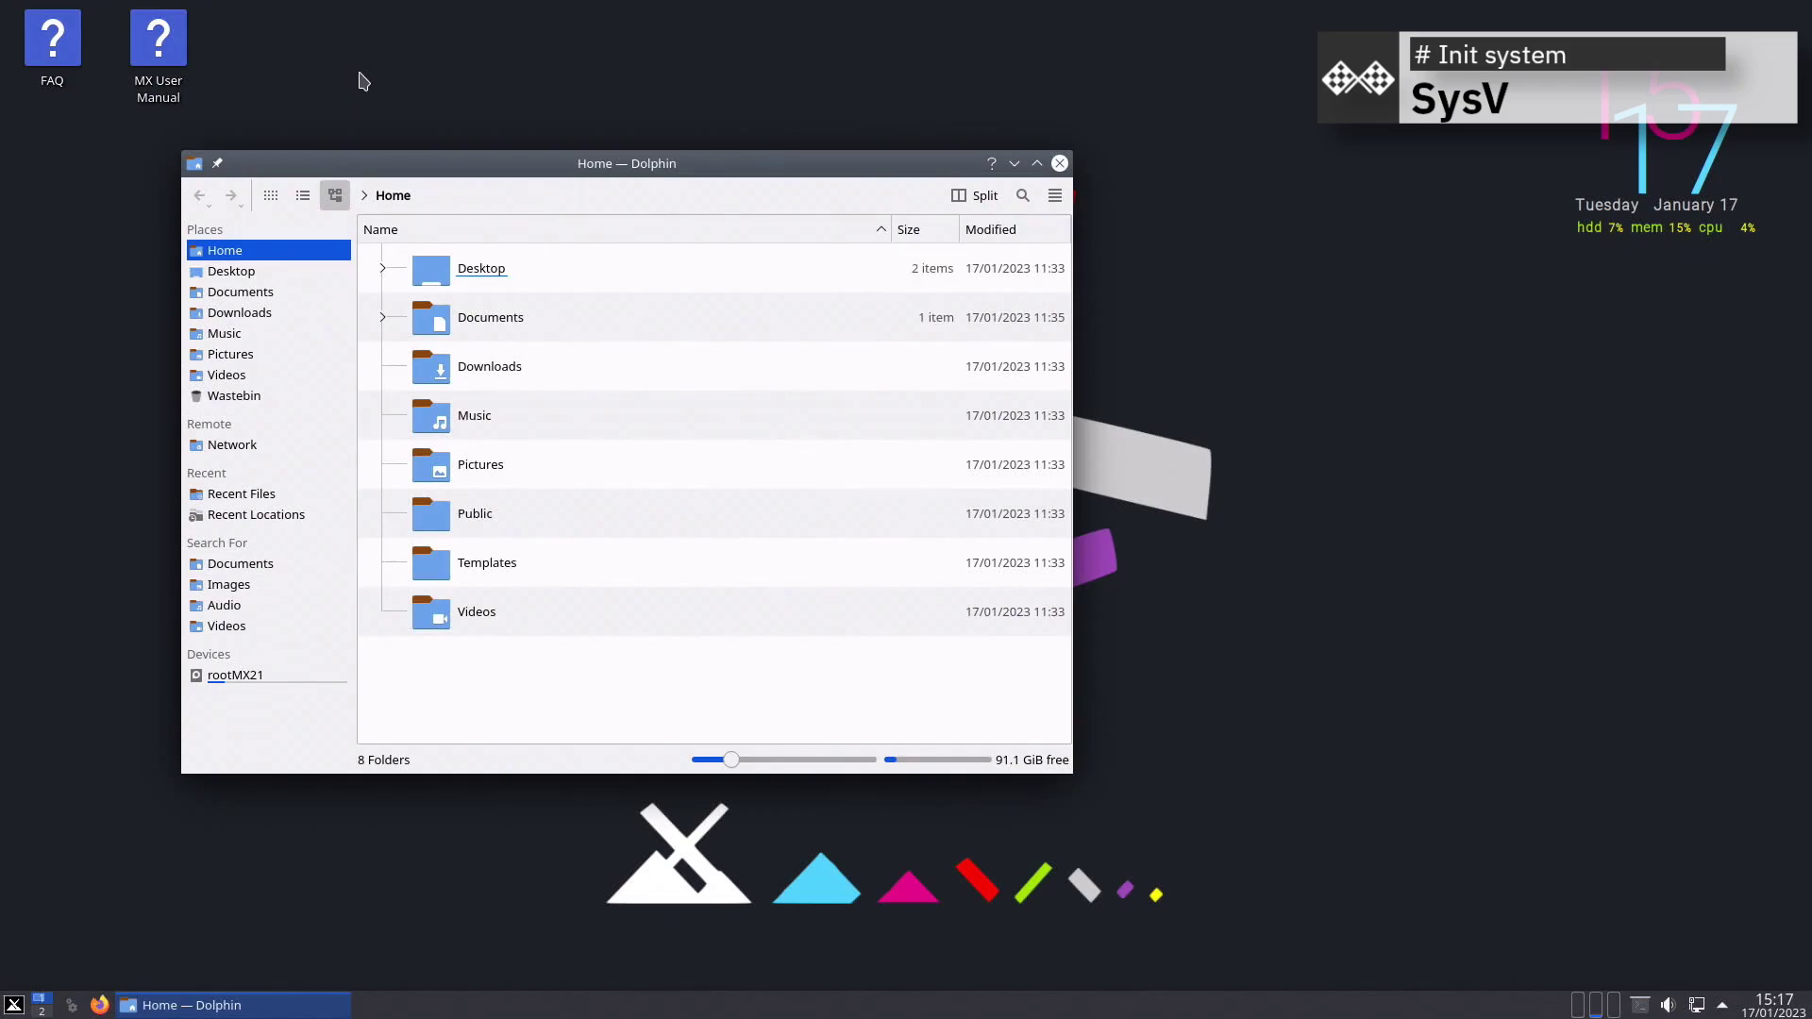
pyautogui.click(303, 195)
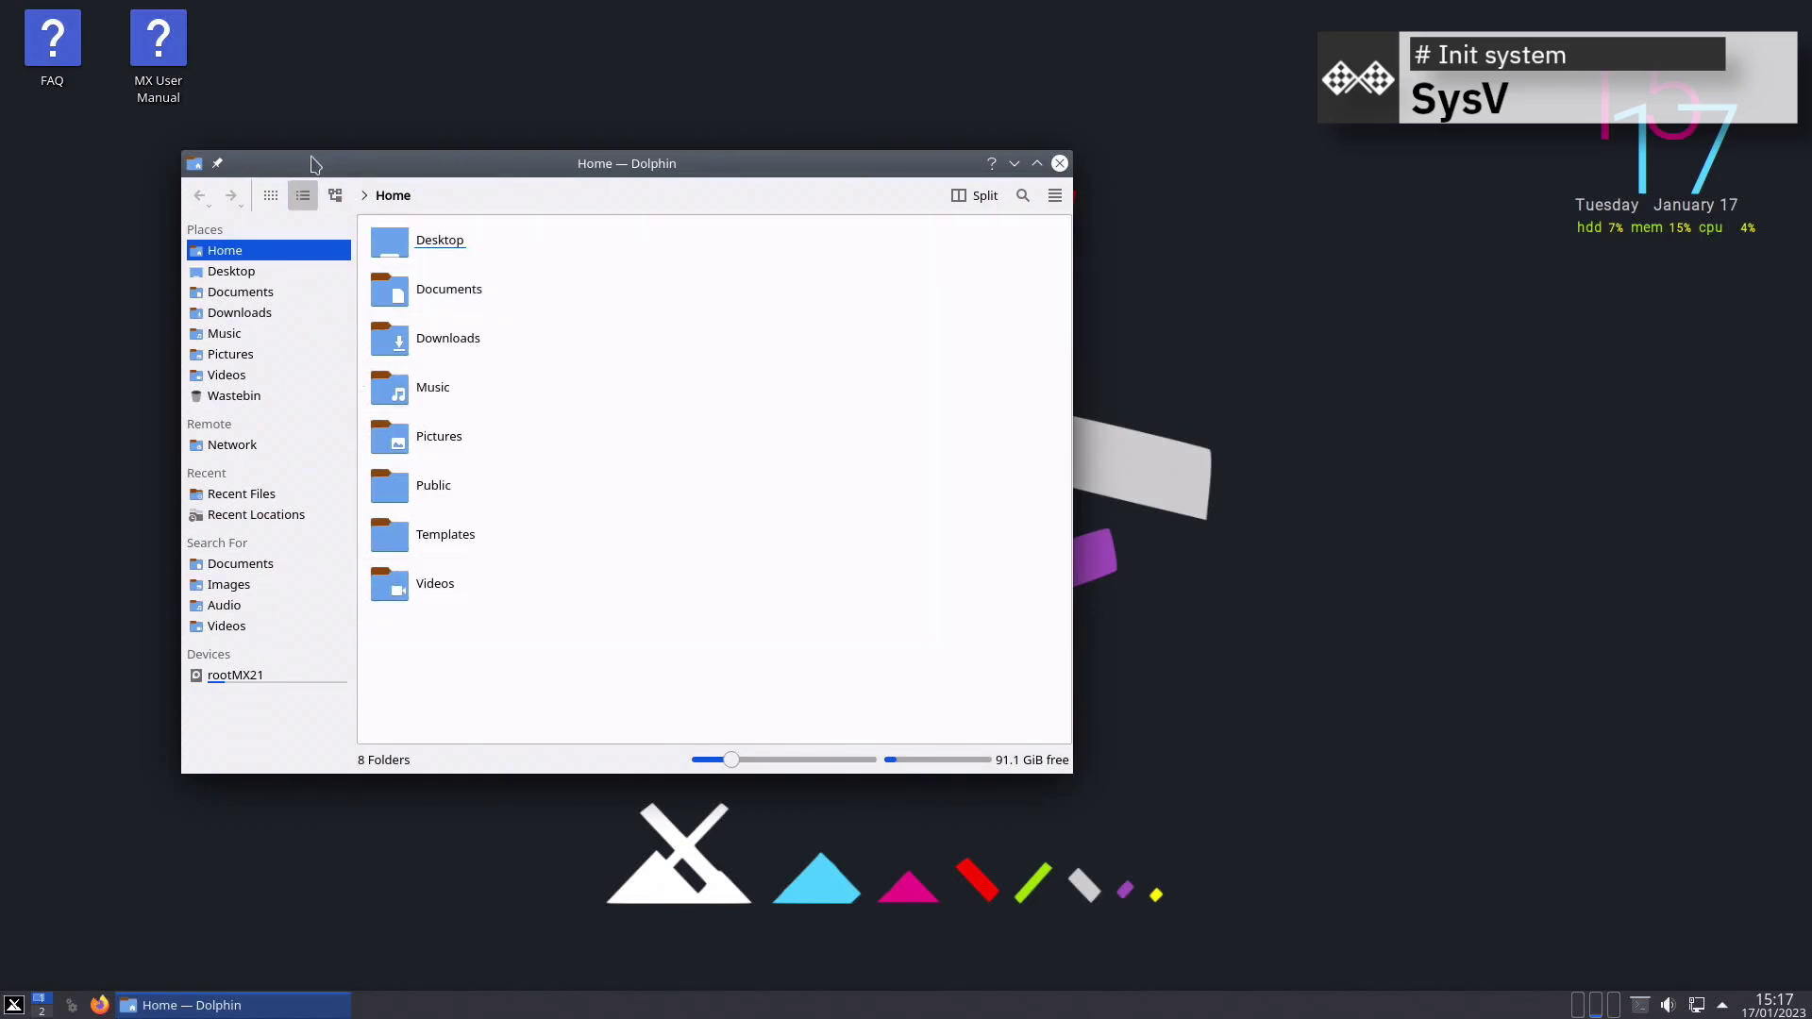
pyautogui.click(270, 195)
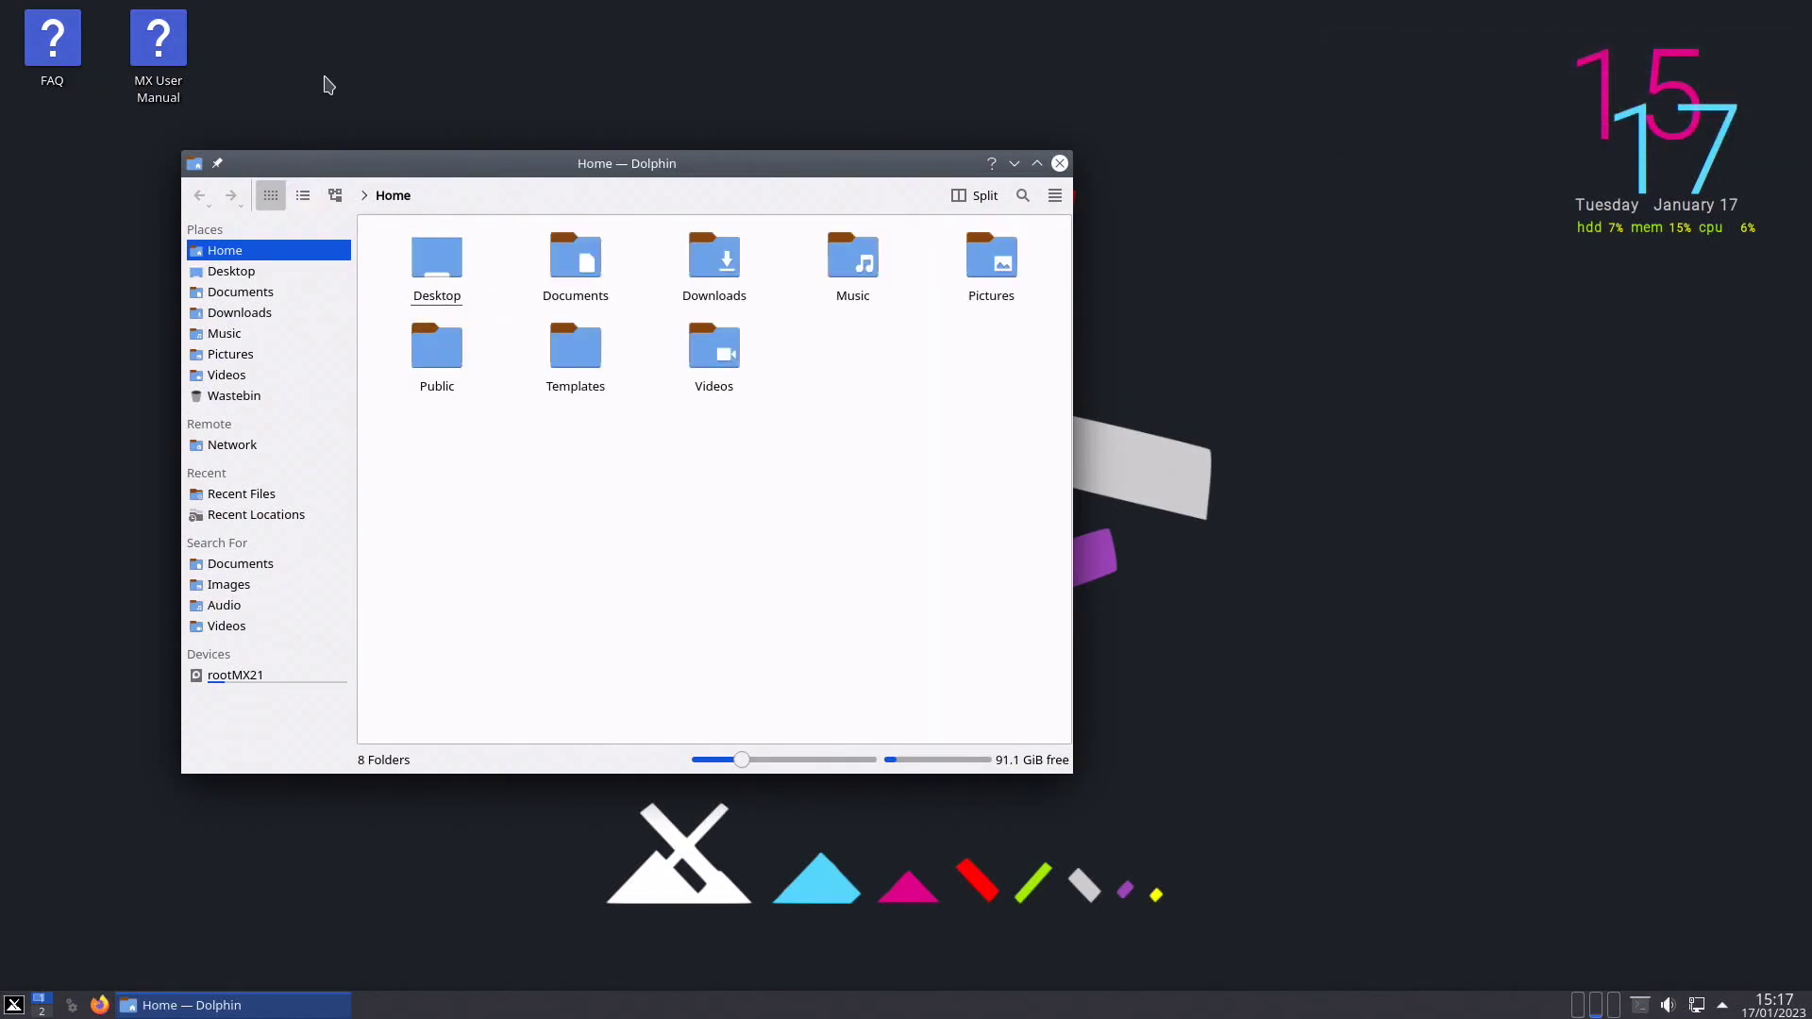
# Step: Maximise the Dolphin window and return it to normal size, and minimise and restore it
pyautogui.click(1037, 162)
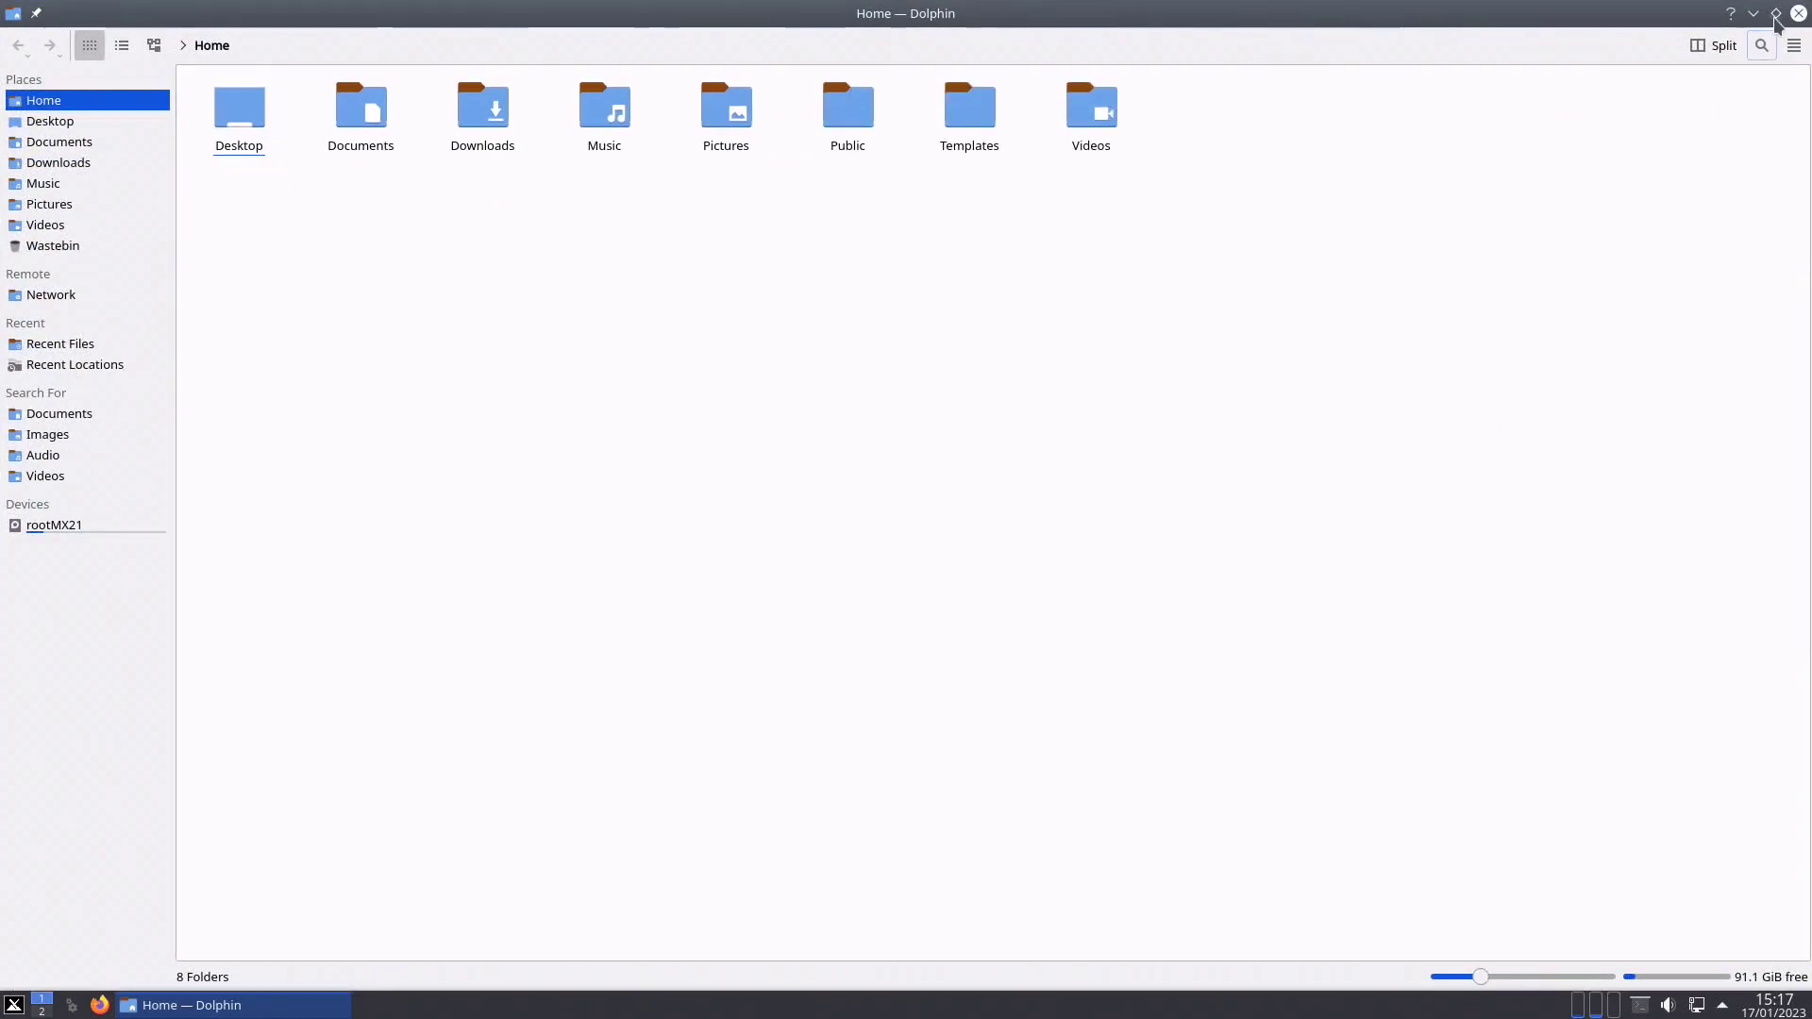
pyautogui.click(1775, 14)
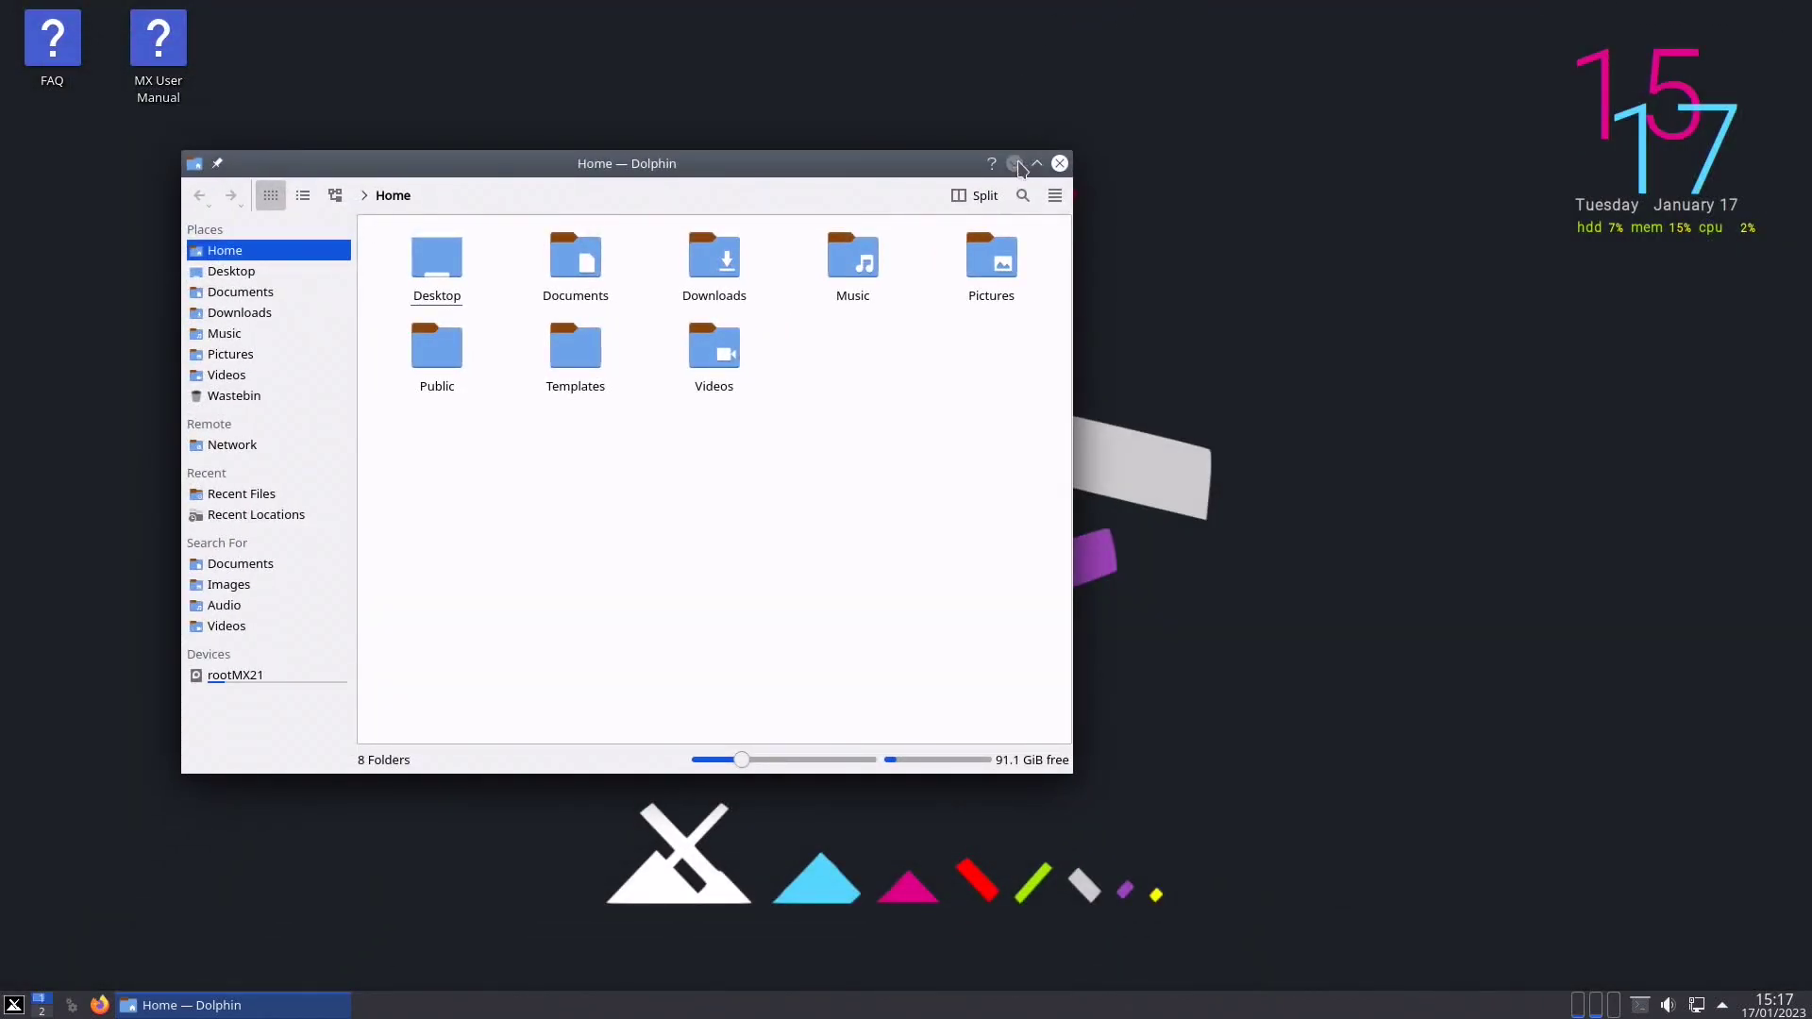
pyautogui.click(1017, 165)
pyautogui.click(264, 1007)
# Step: View virtual desktop 2 and return to desktop 1
pyautogui.click(43, 1006)
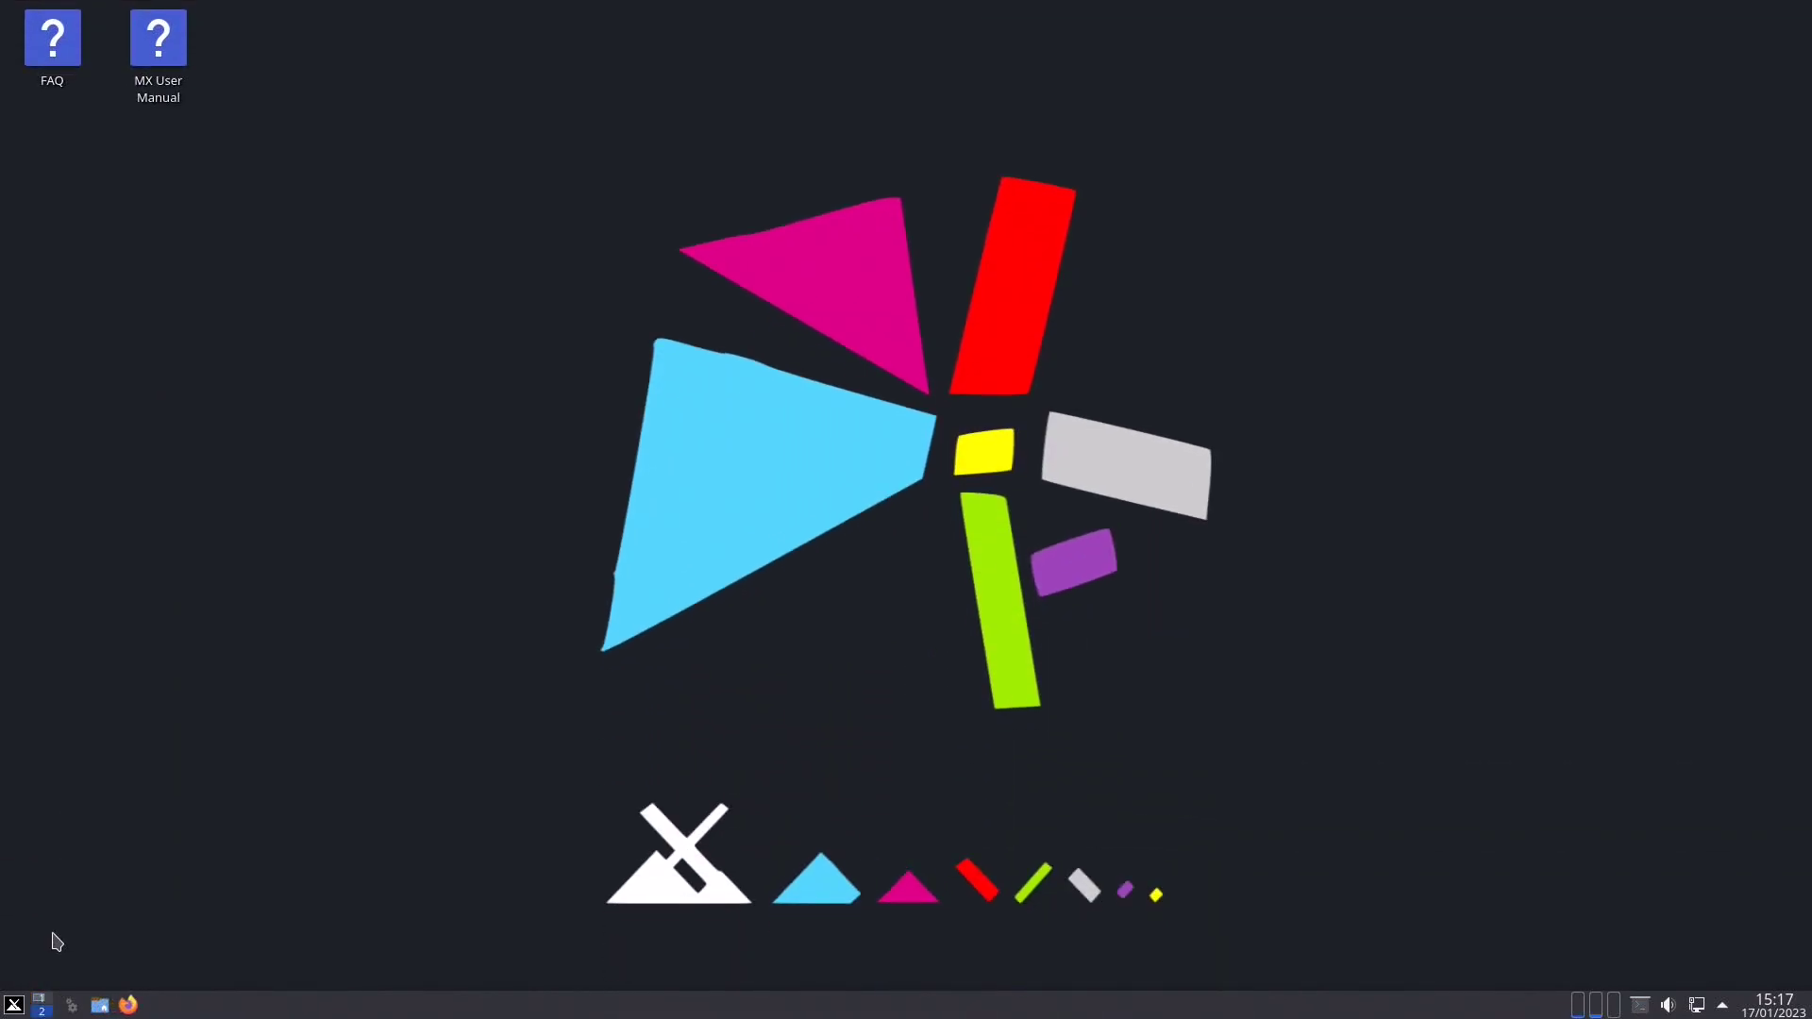
pyautogui.click(44, 1002)
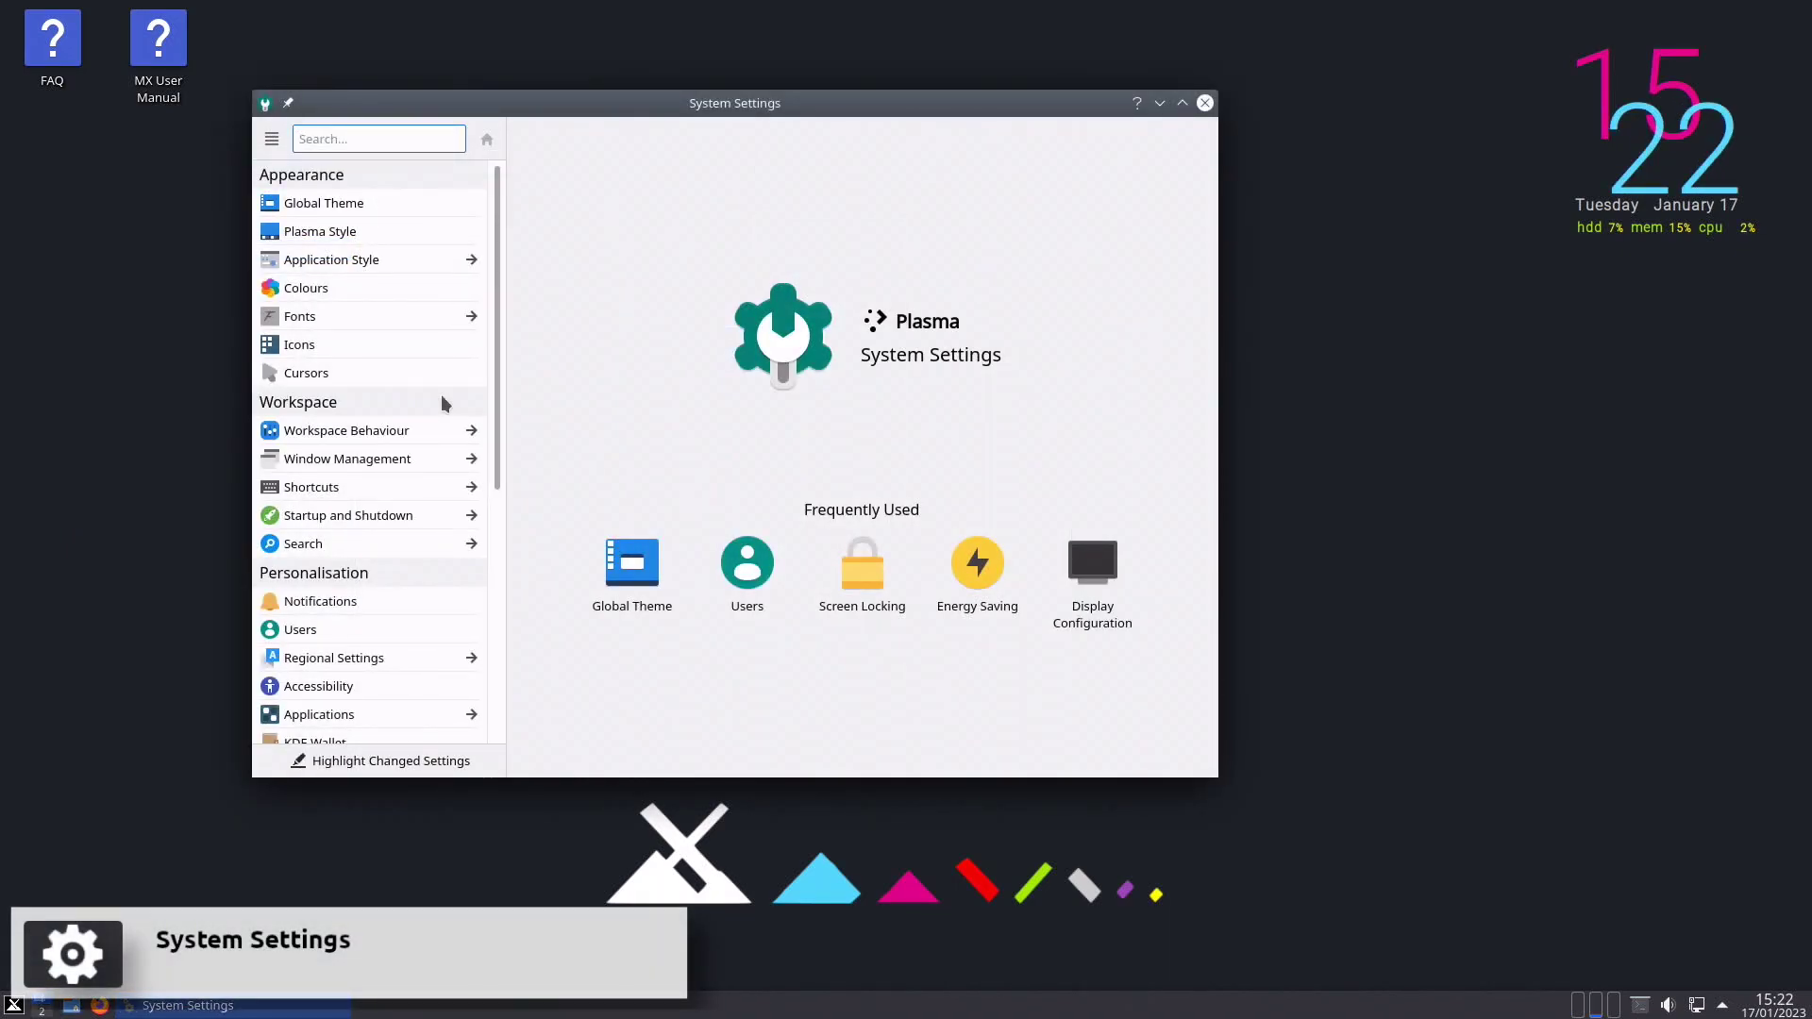
# Step: Look through the System Settings categories and the full list of MX Tools
pyautogui.scroll(-8, 440, 395)
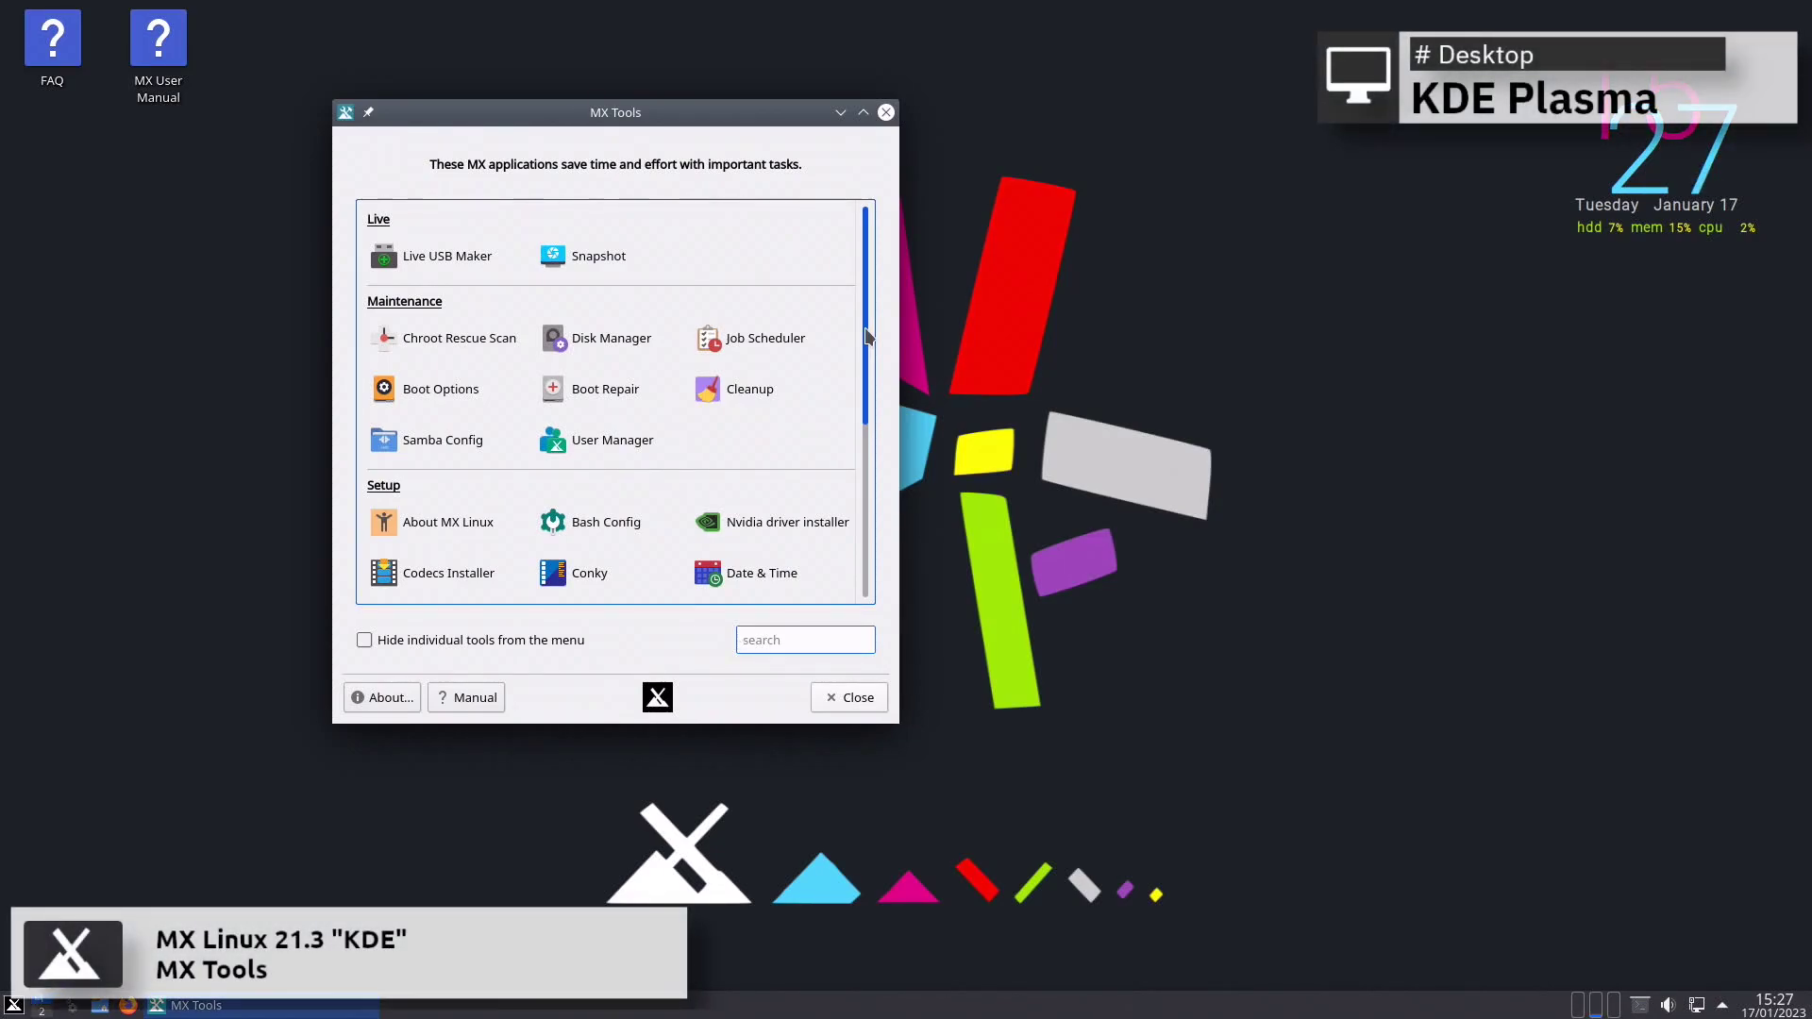
pyautogui.scroll(-5, 866, 337)
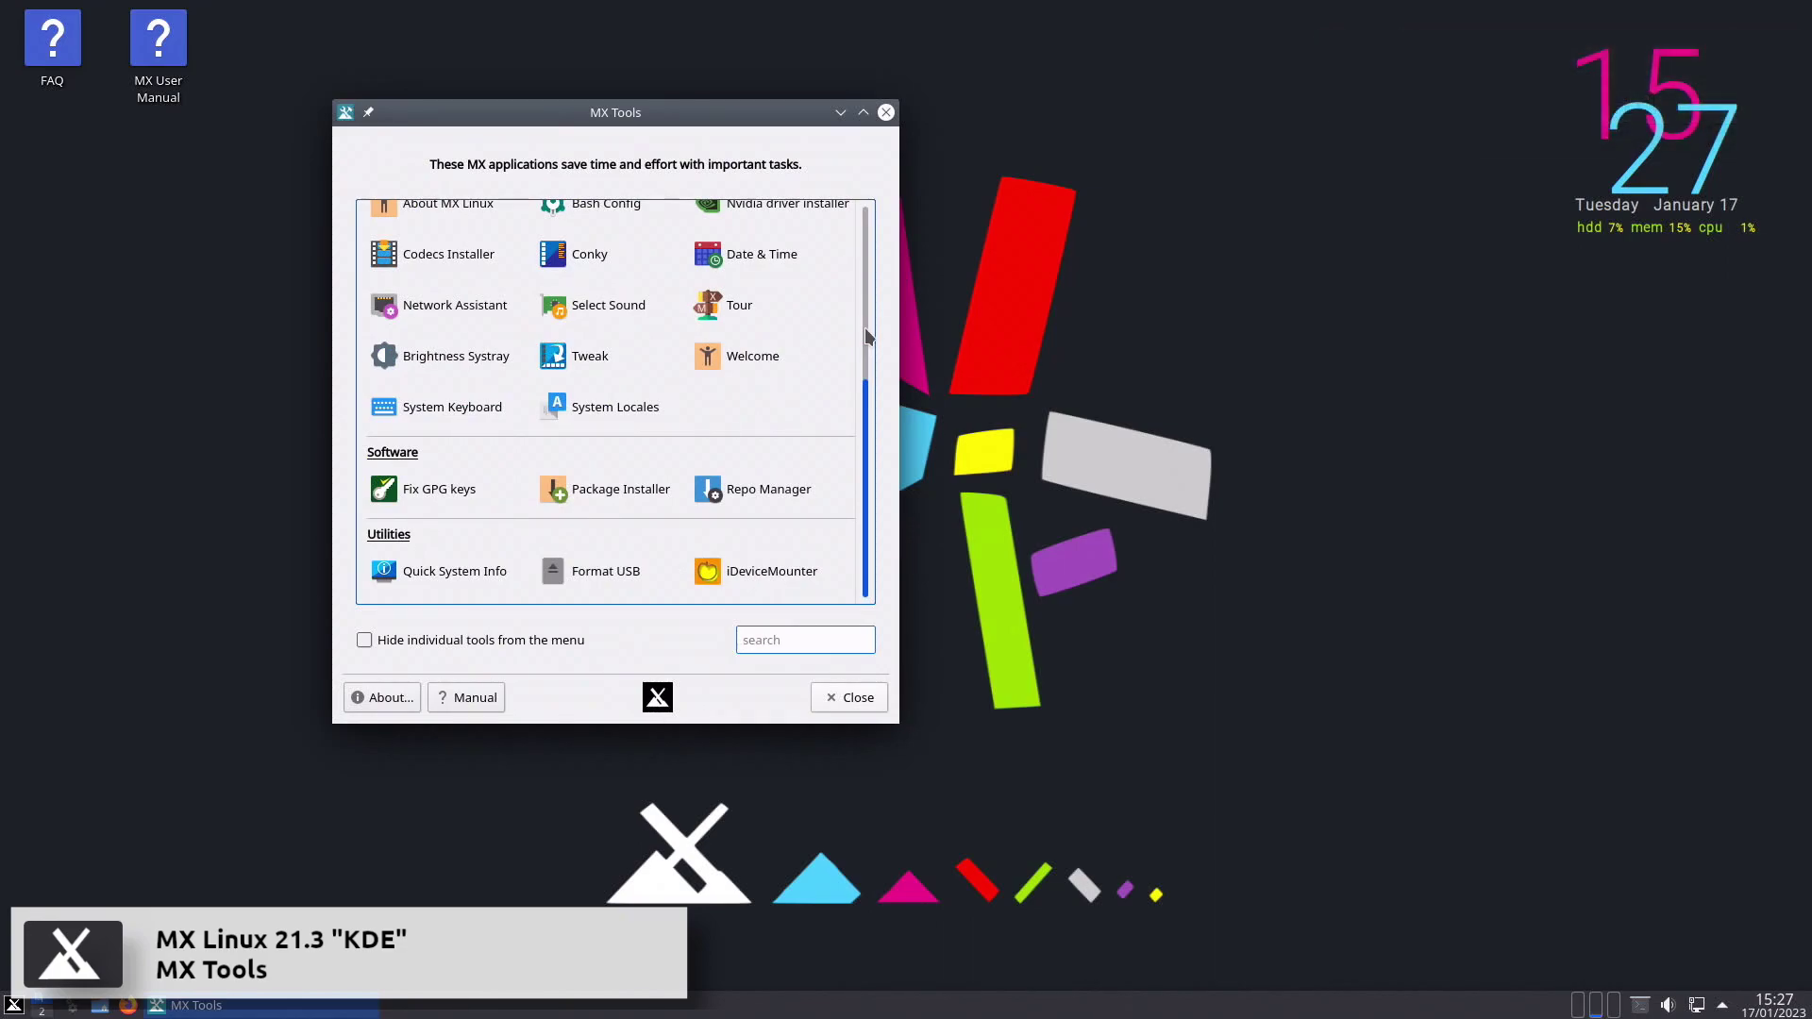
pyautogui.hotkey('ctrl', 'Escape')
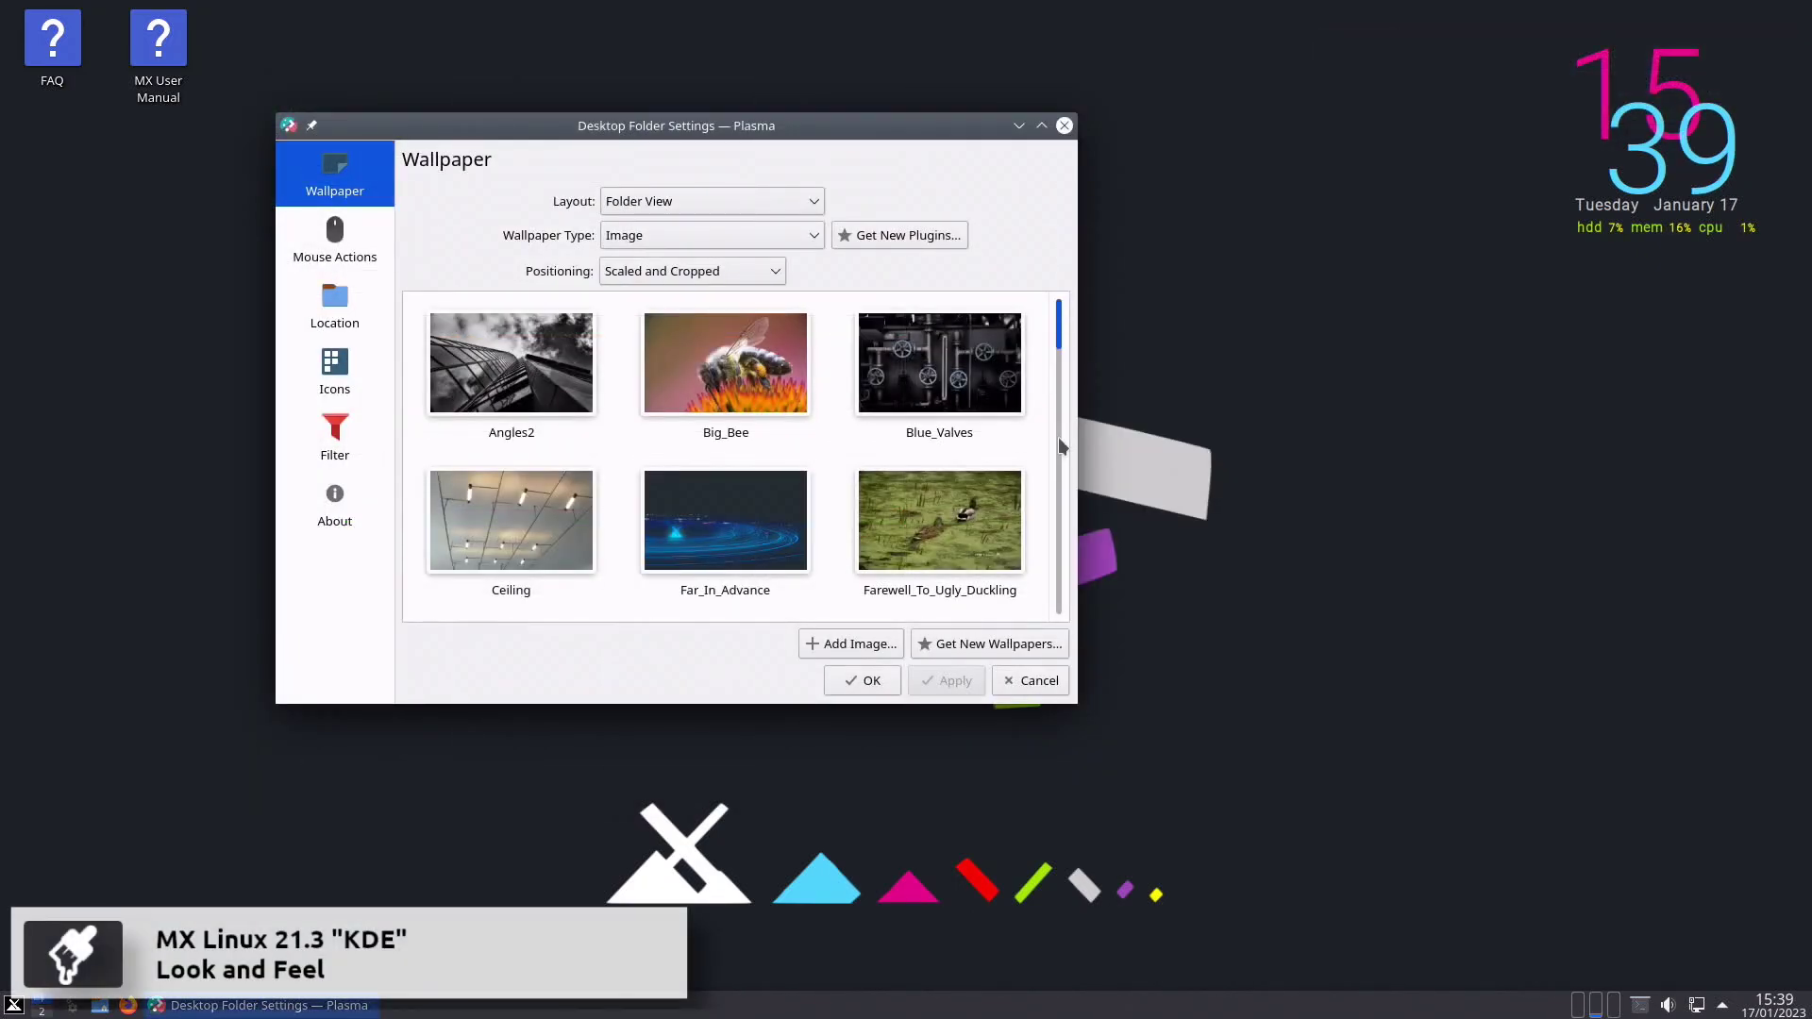
# Step: Look through the available wallpapers and the mouse actions, location, icons, filter and about pages of the desktop folder settings
pyautogui.scroll(-10, 1063, 445)
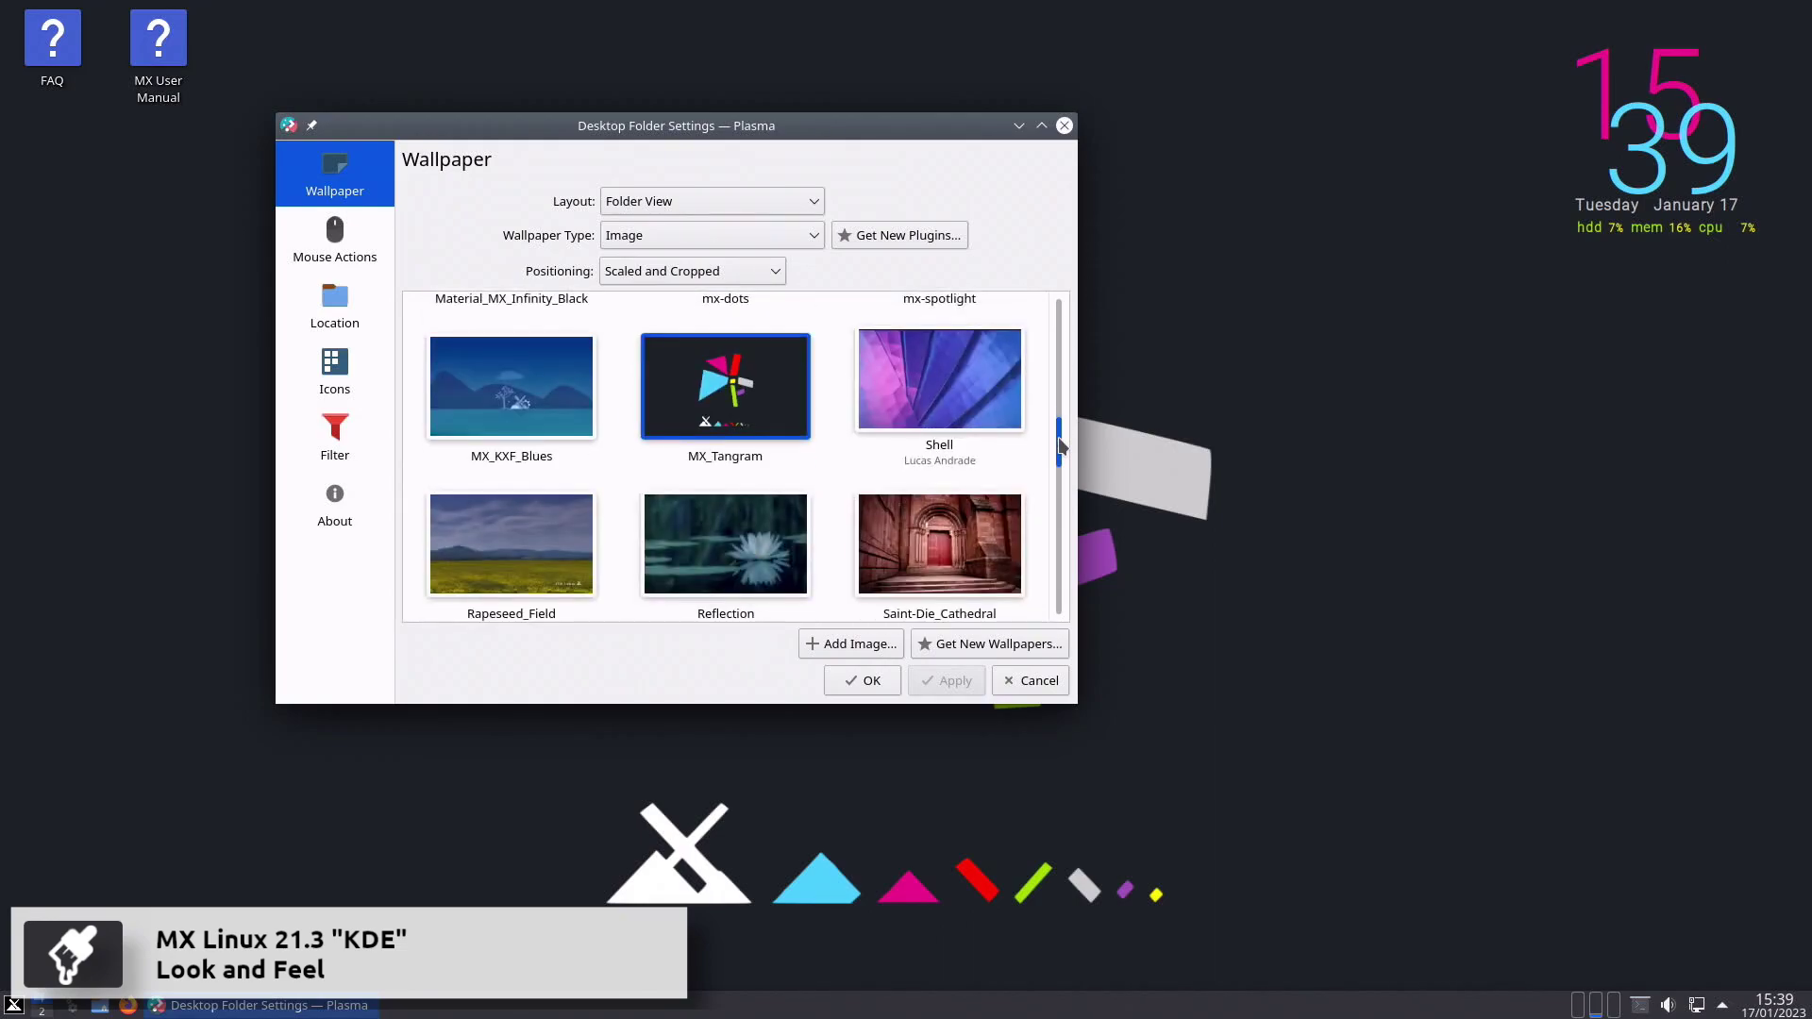
pyautogui.scroll(-6, 1063, 446)
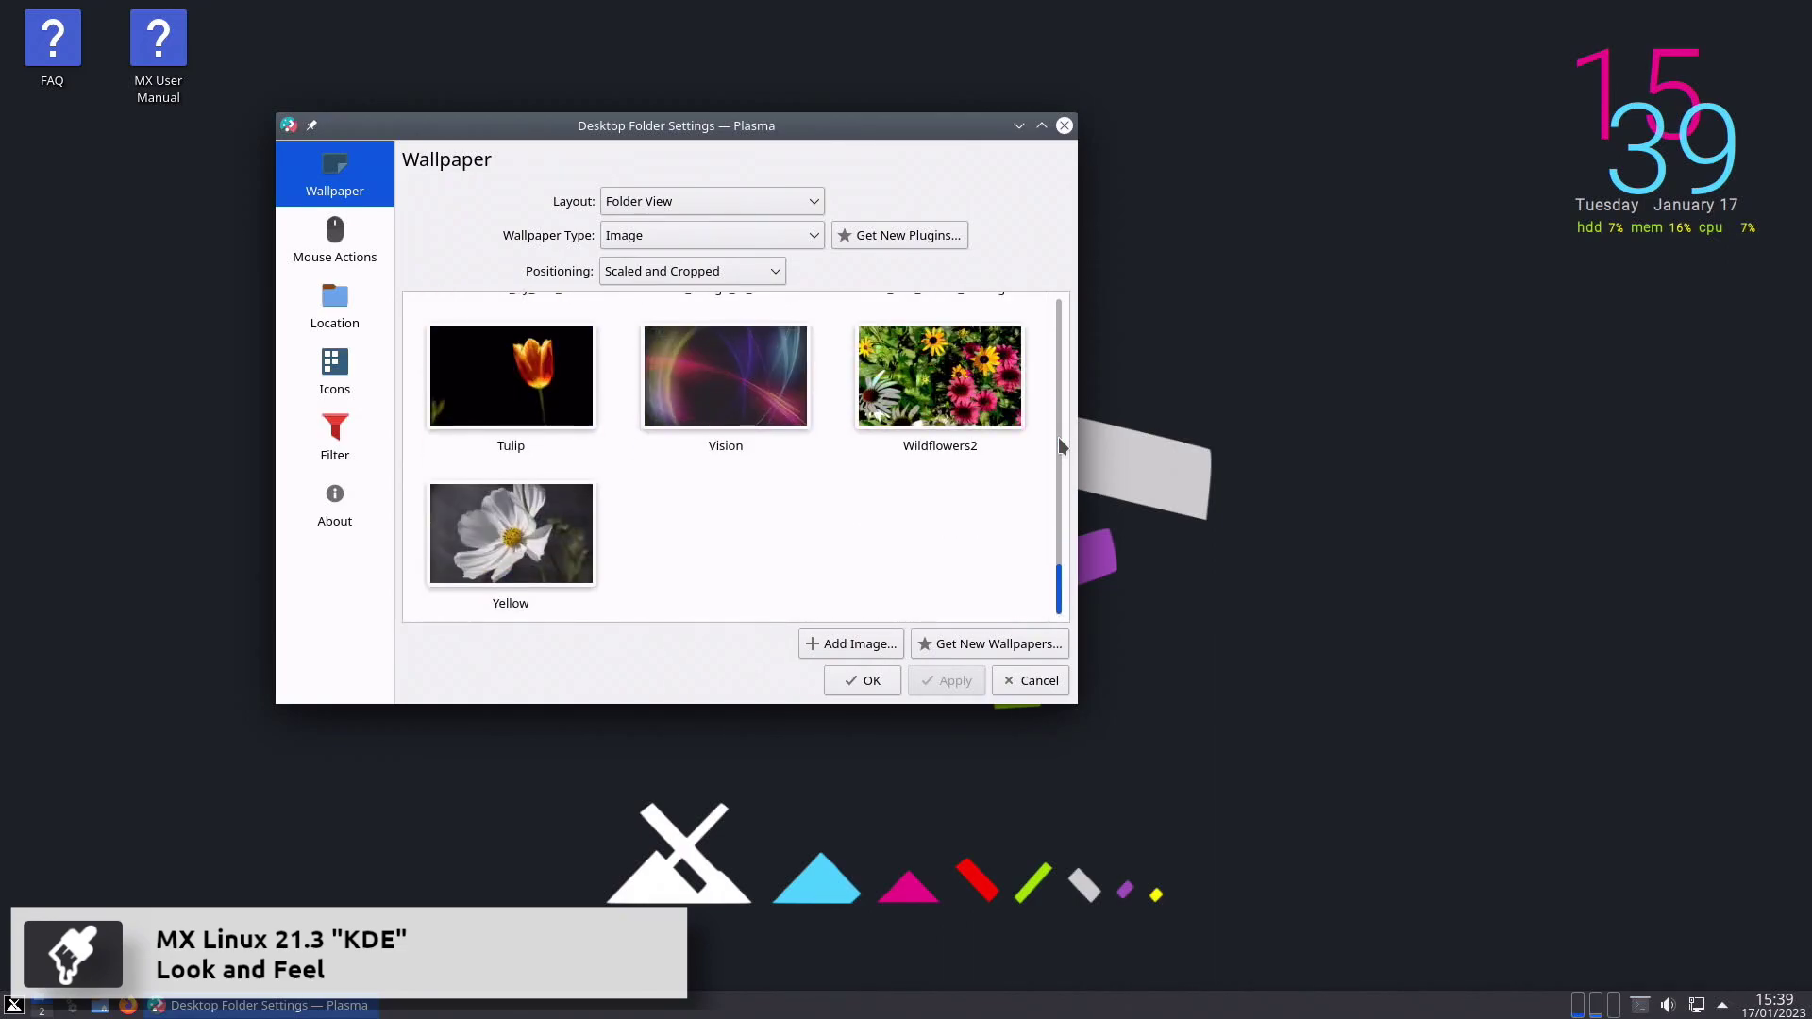
pyautogui.click(364, 231)
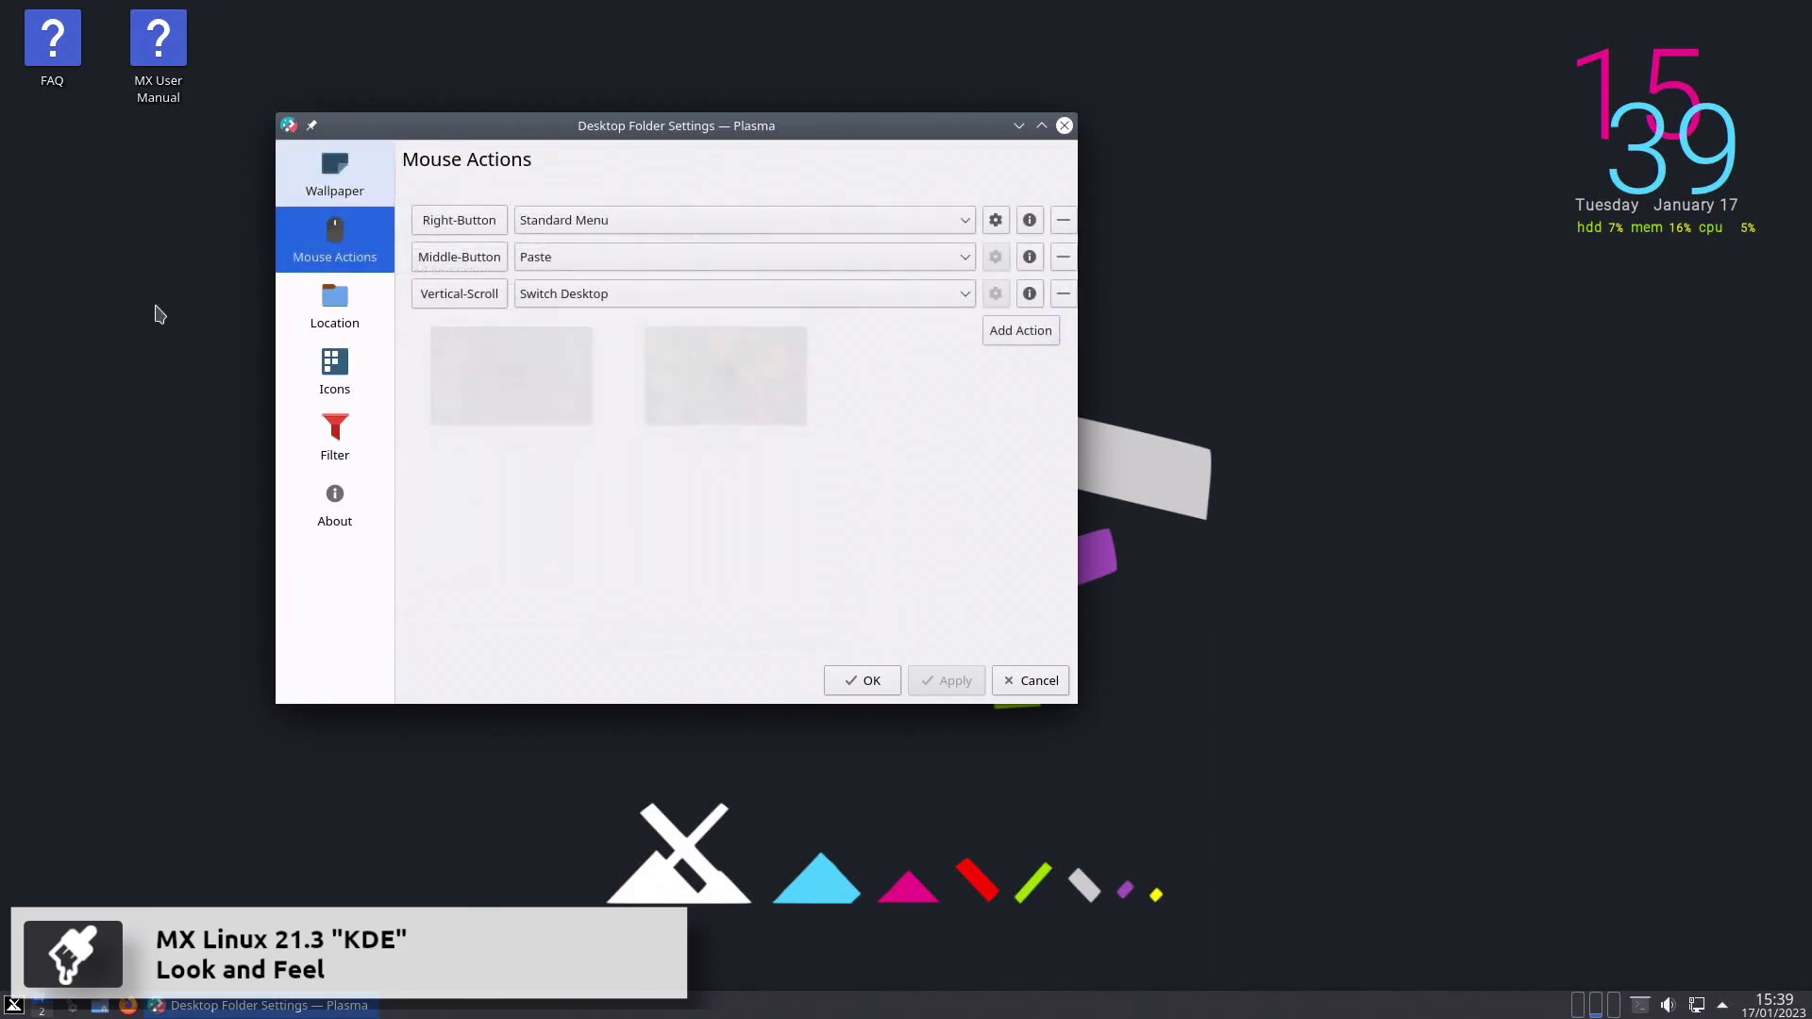
pyautogui.click(335, 301)
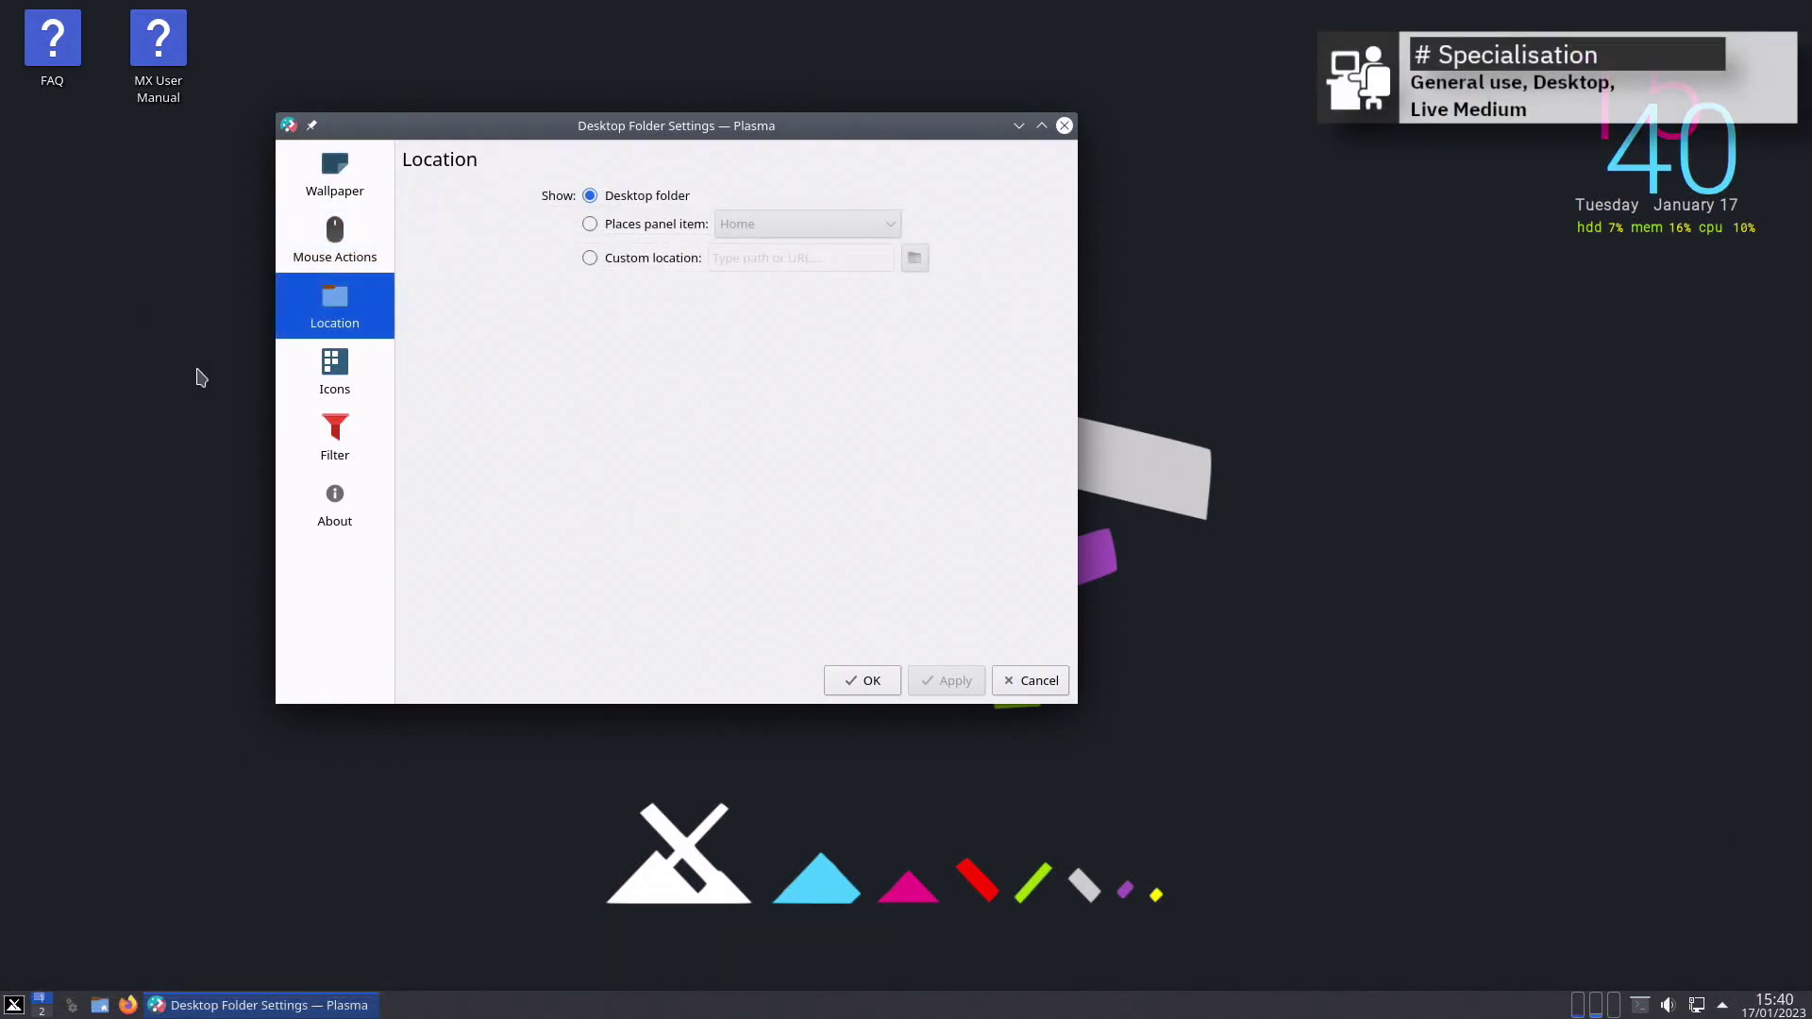
pyautogui.click(300, 375)
pyautogui.click(303, 437)
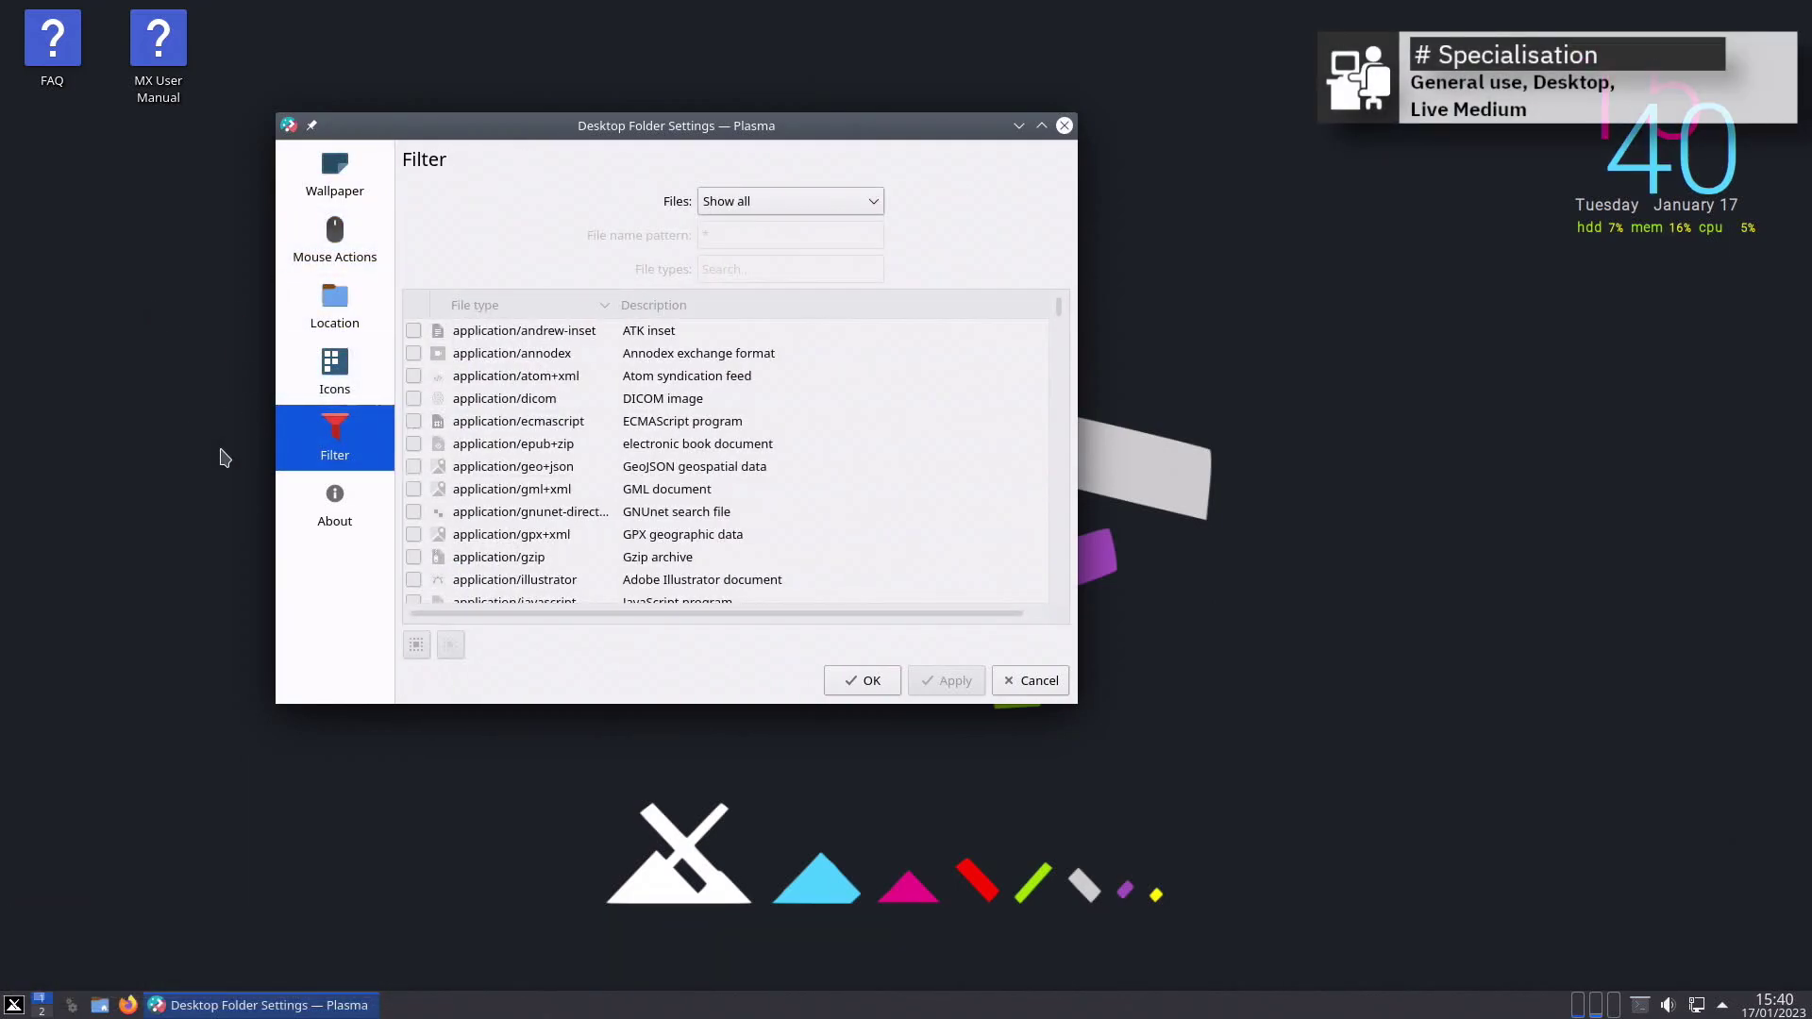
pyautogui.click(304, 506)
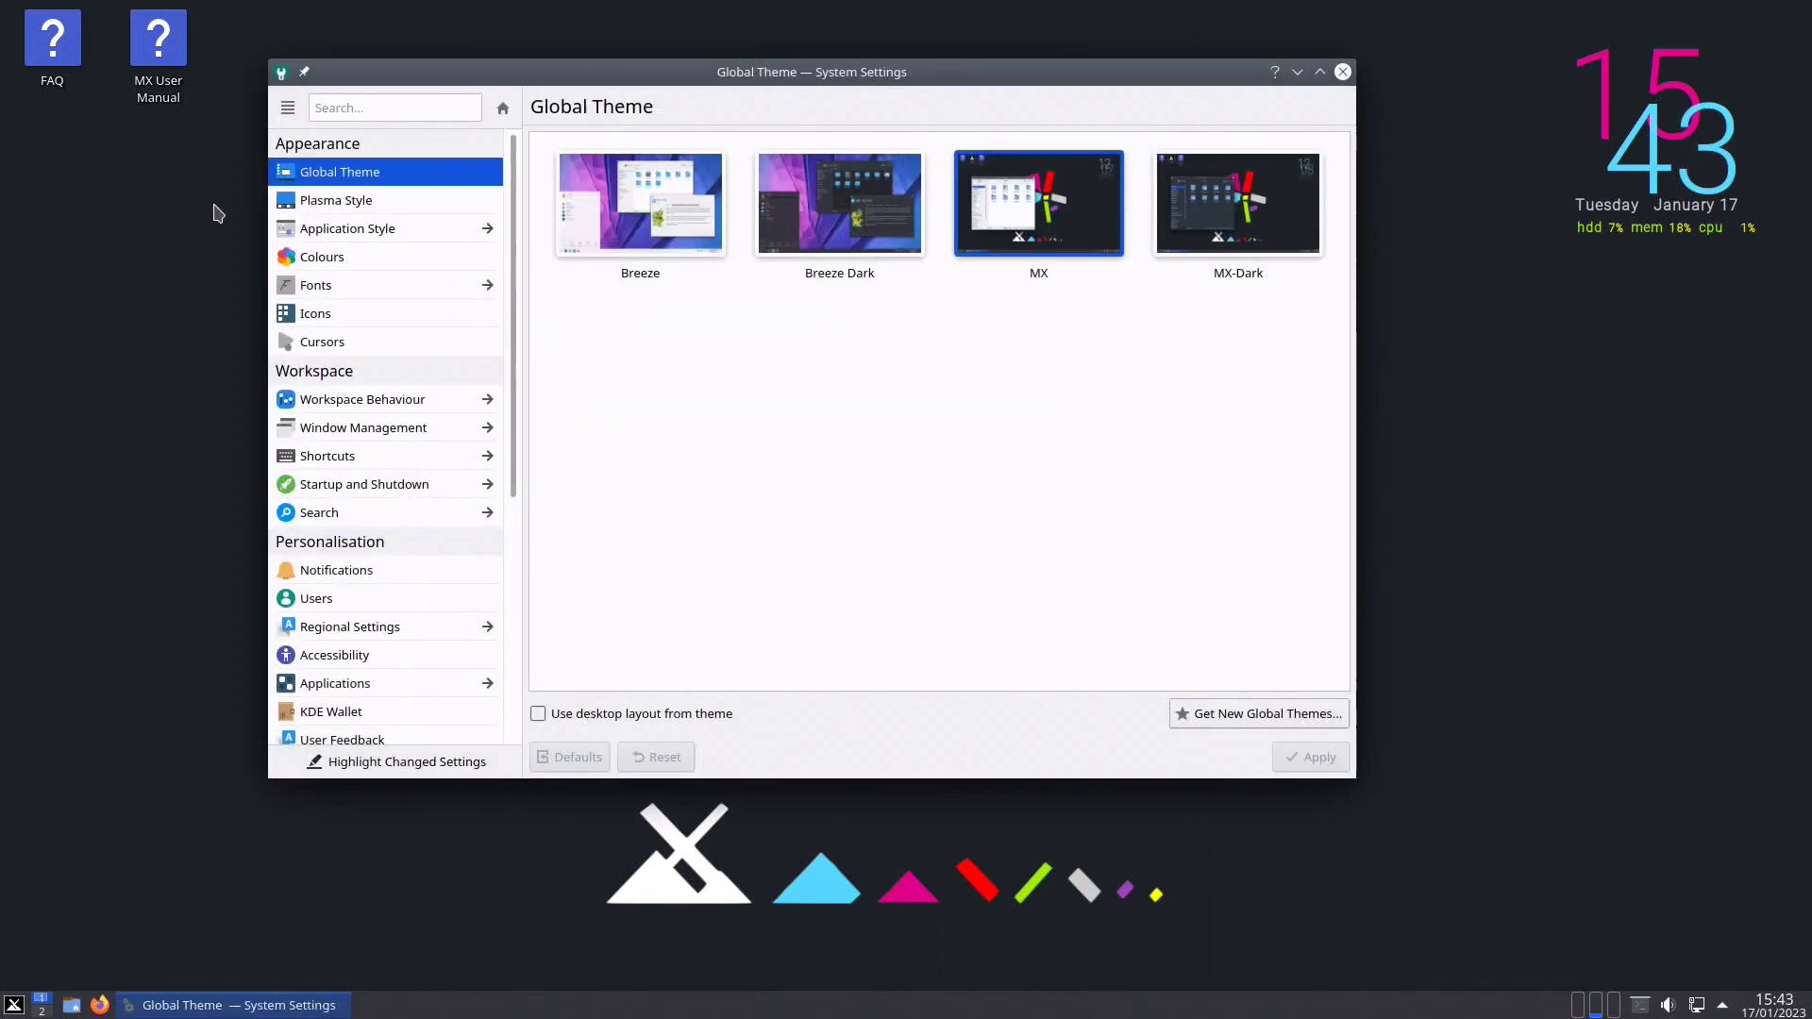
# Step: Look through the Plasma Style, Application Style and Colours pages of the appearance settings
pyautogui.click(276, 202)
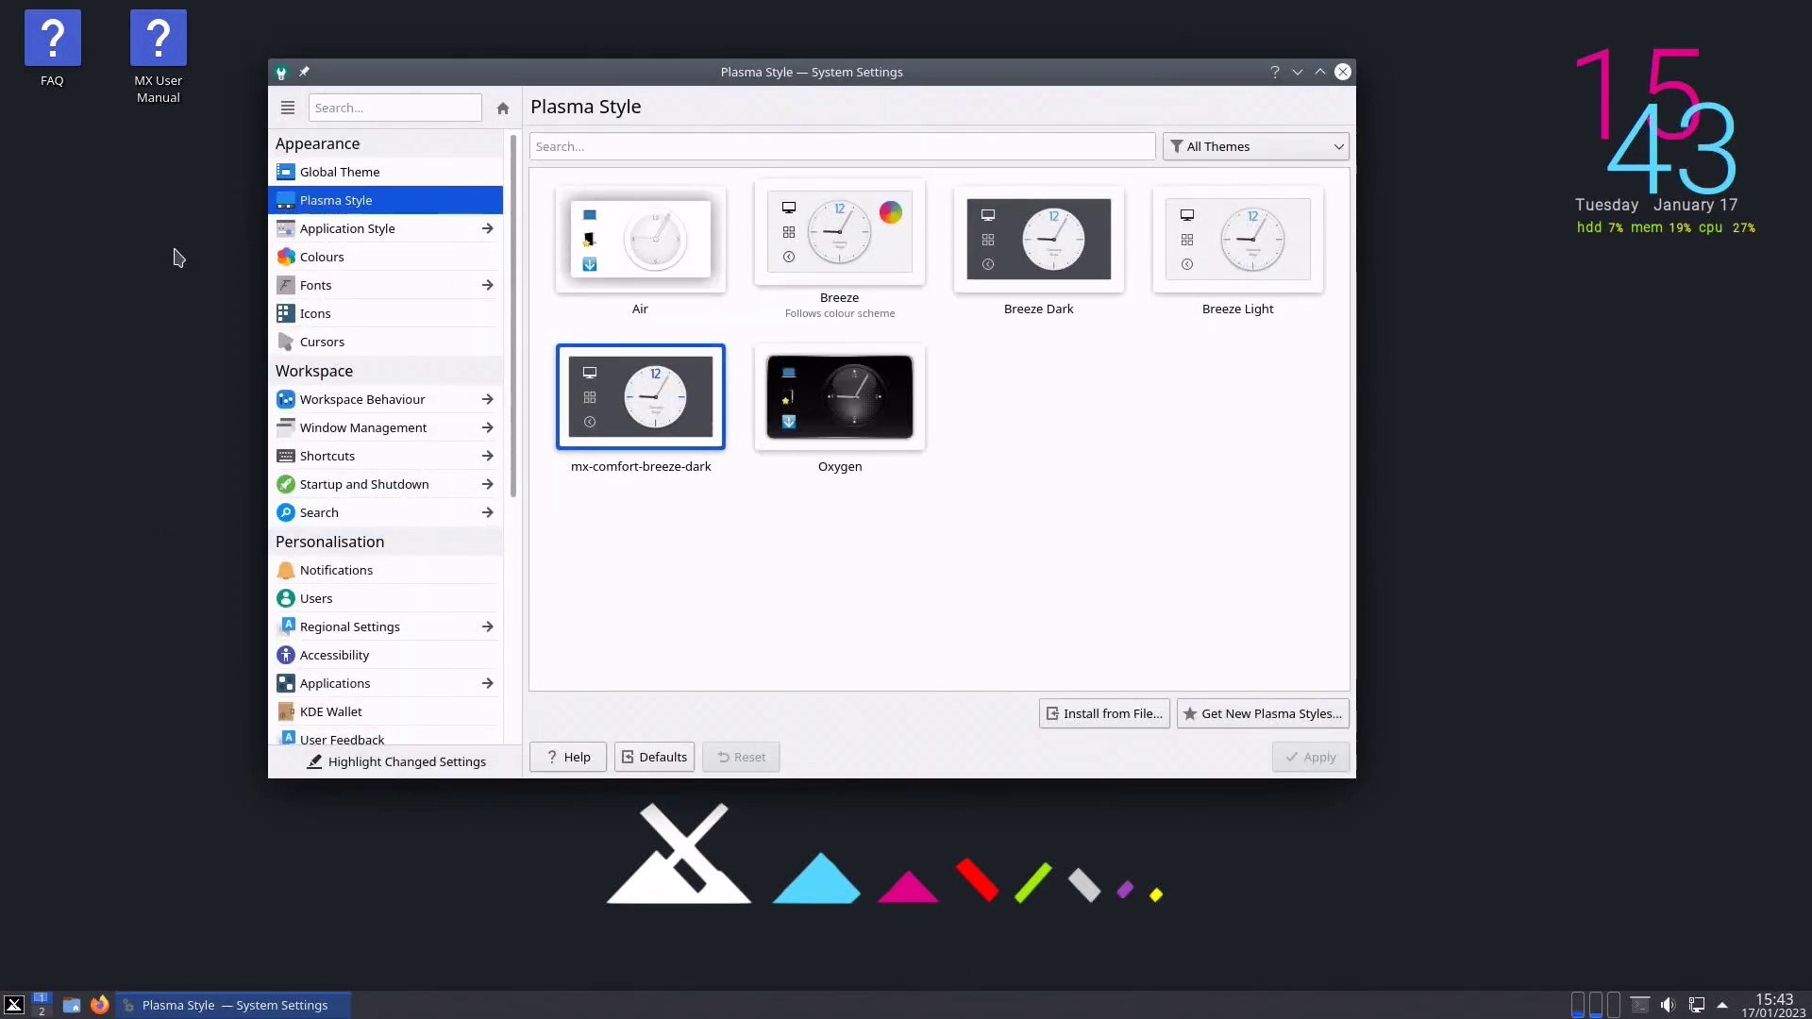
pyautogui.click(223, 229)
pyautogui.click(248, 183)
pyautogui.click(282, 108)
pyautogui.click(286, 259)
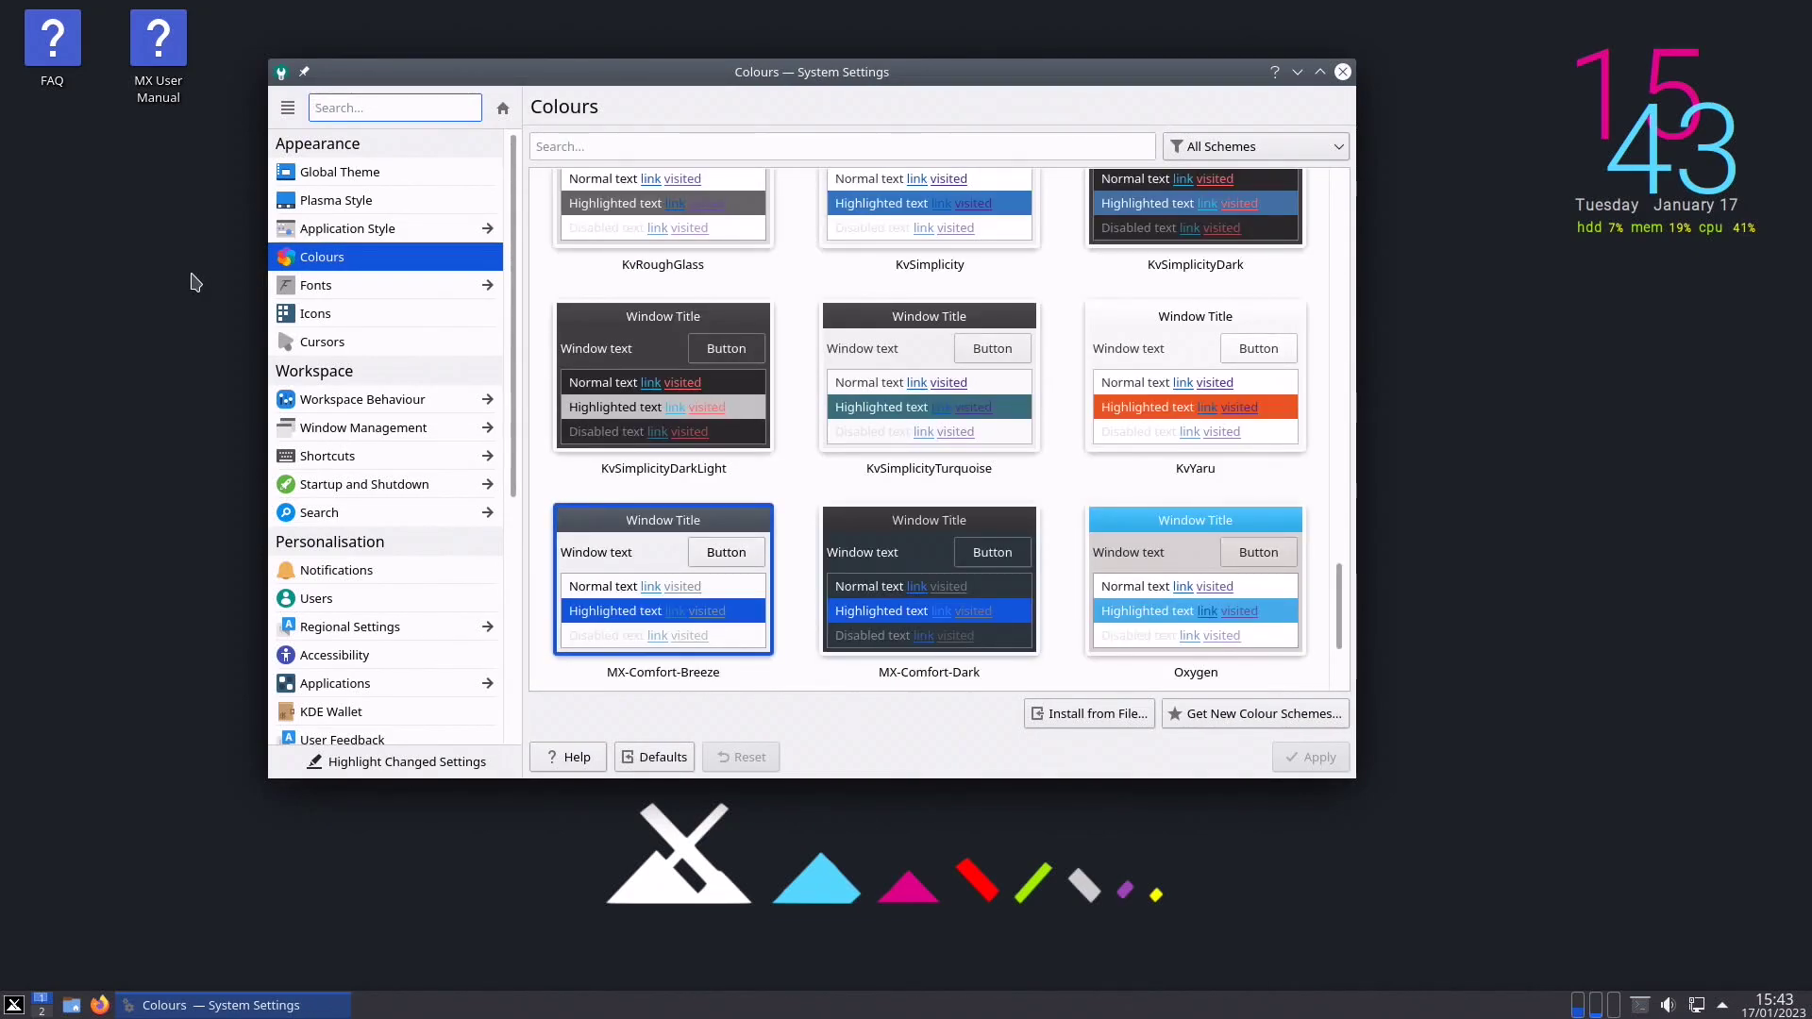
# Step: View the Fonts and Font Management pages, and the Icons and Cursors appearance settings
pyautogui.click(262, 286)
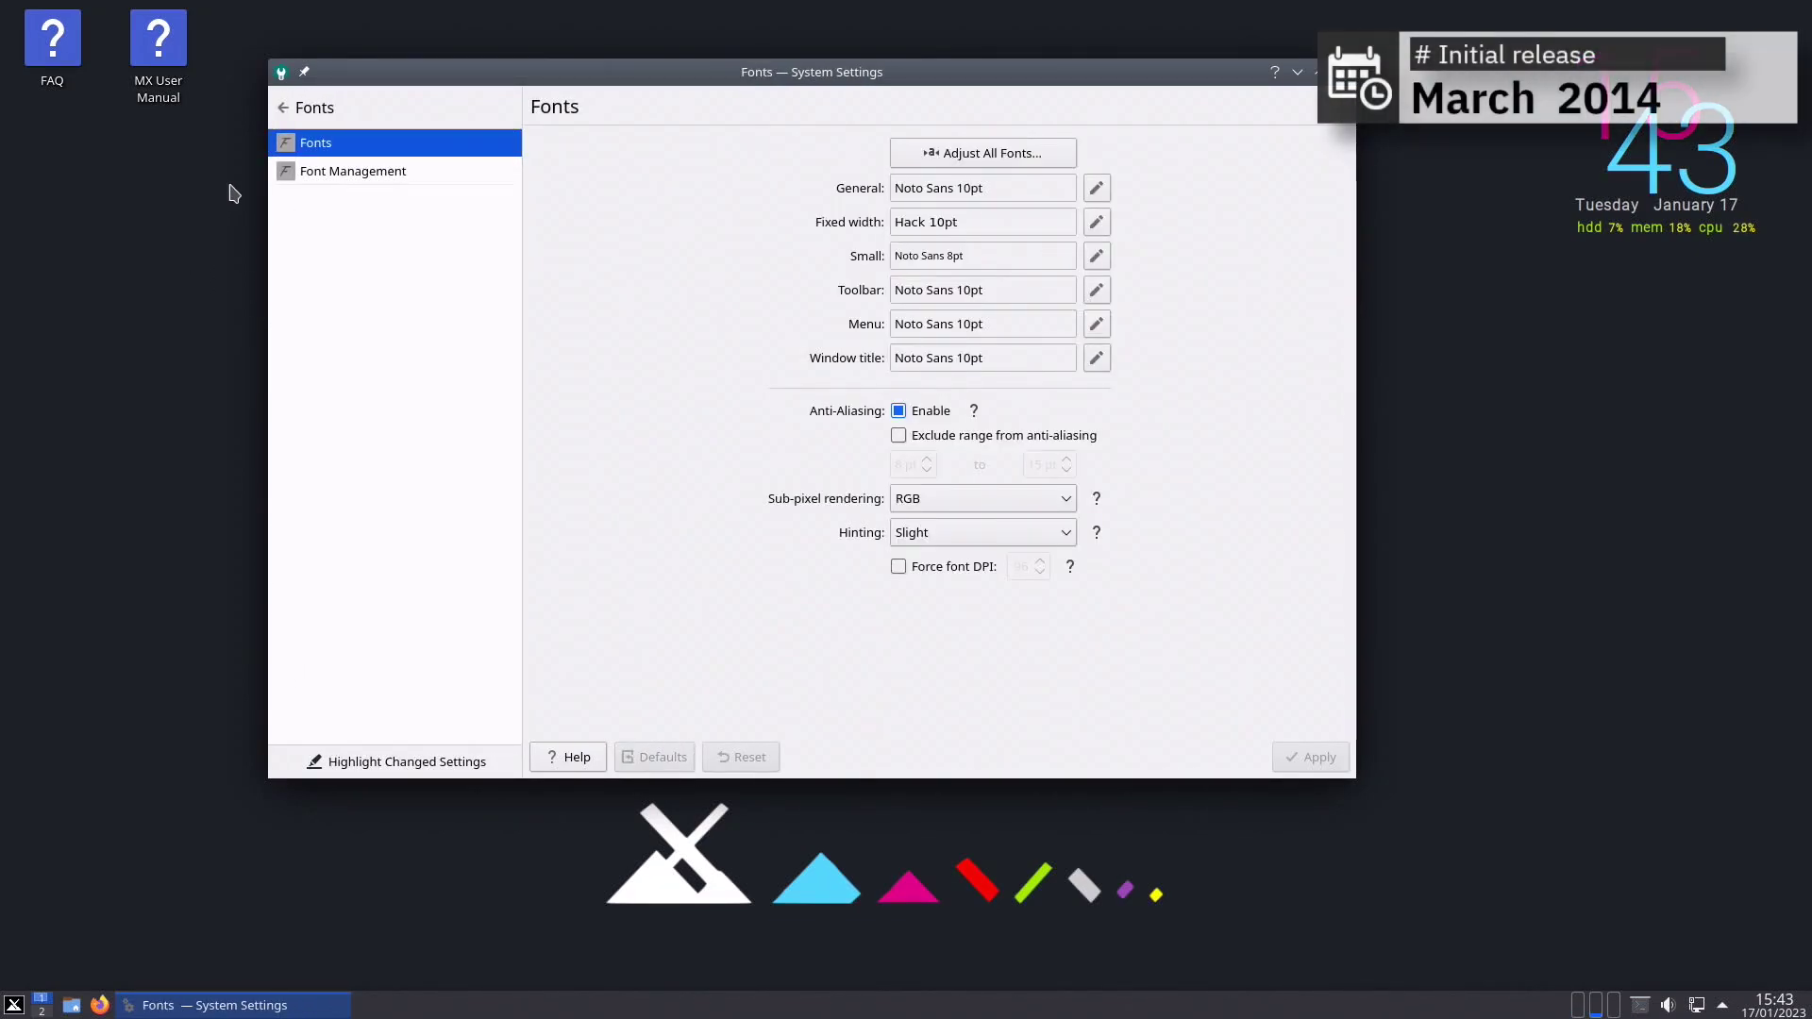
pyautogui.press('Down')
pyautogui.click(283, 107)
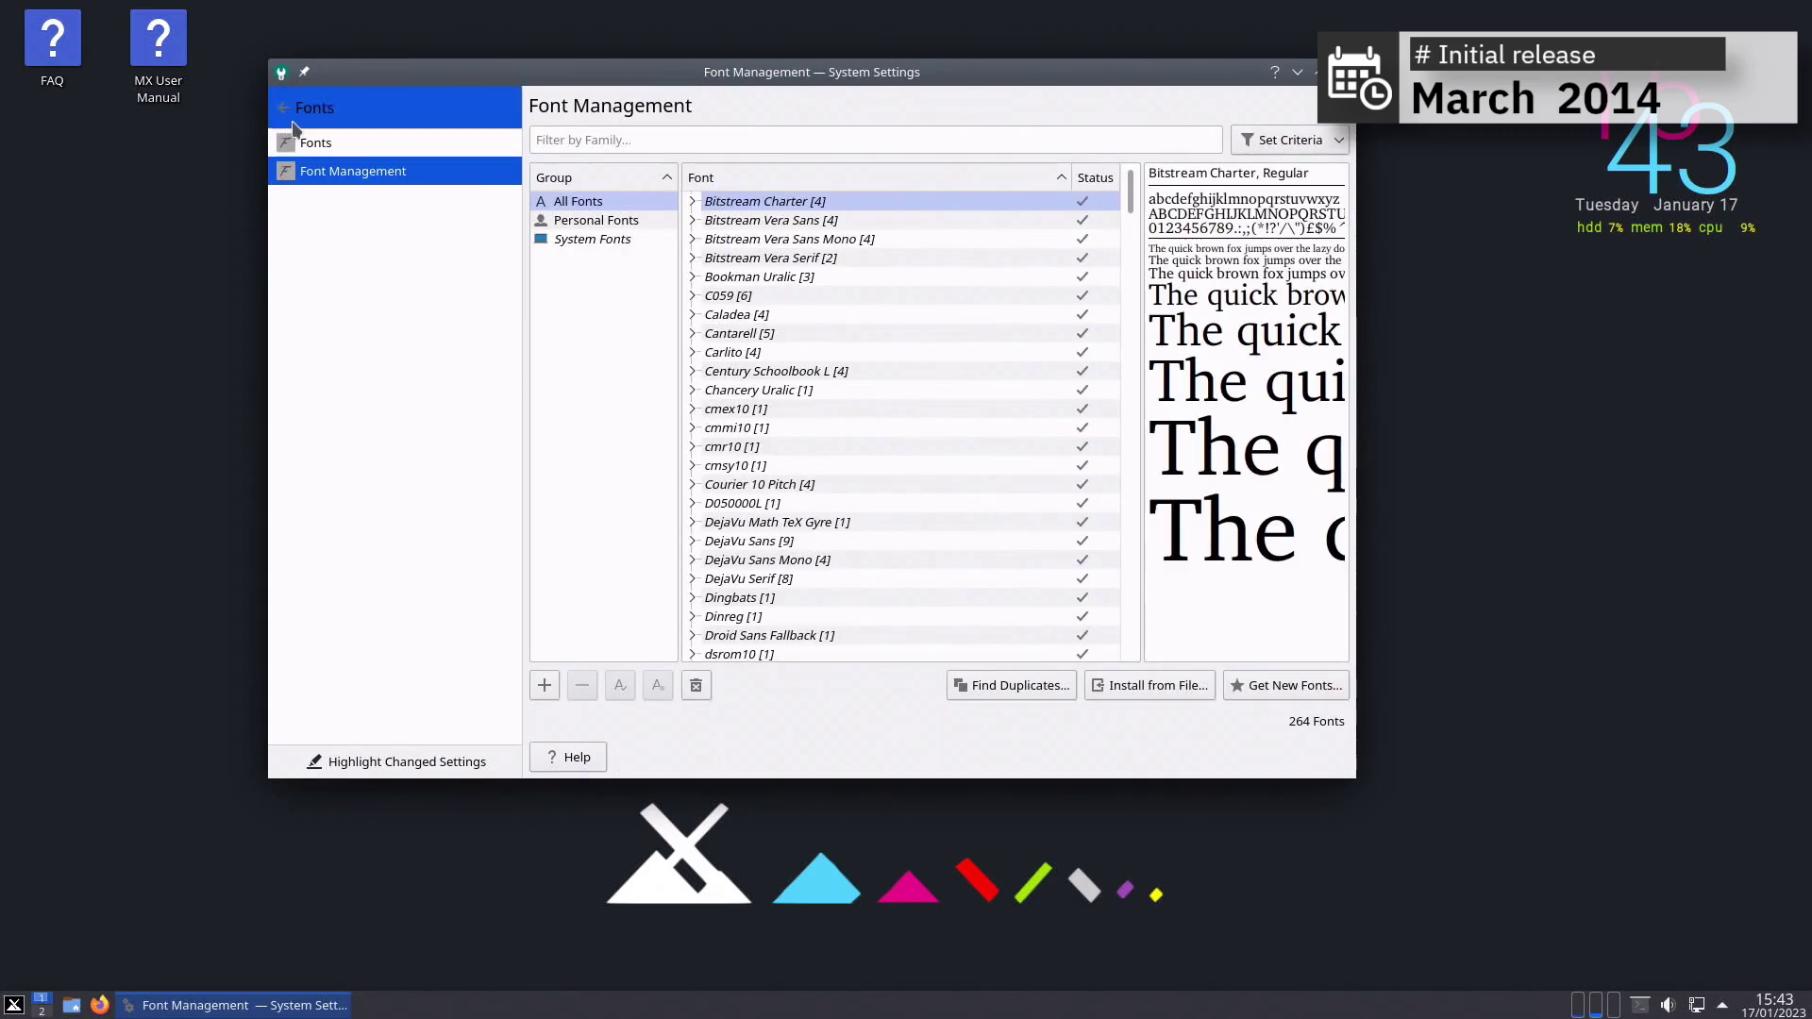
pyautogui.click(281, 321)
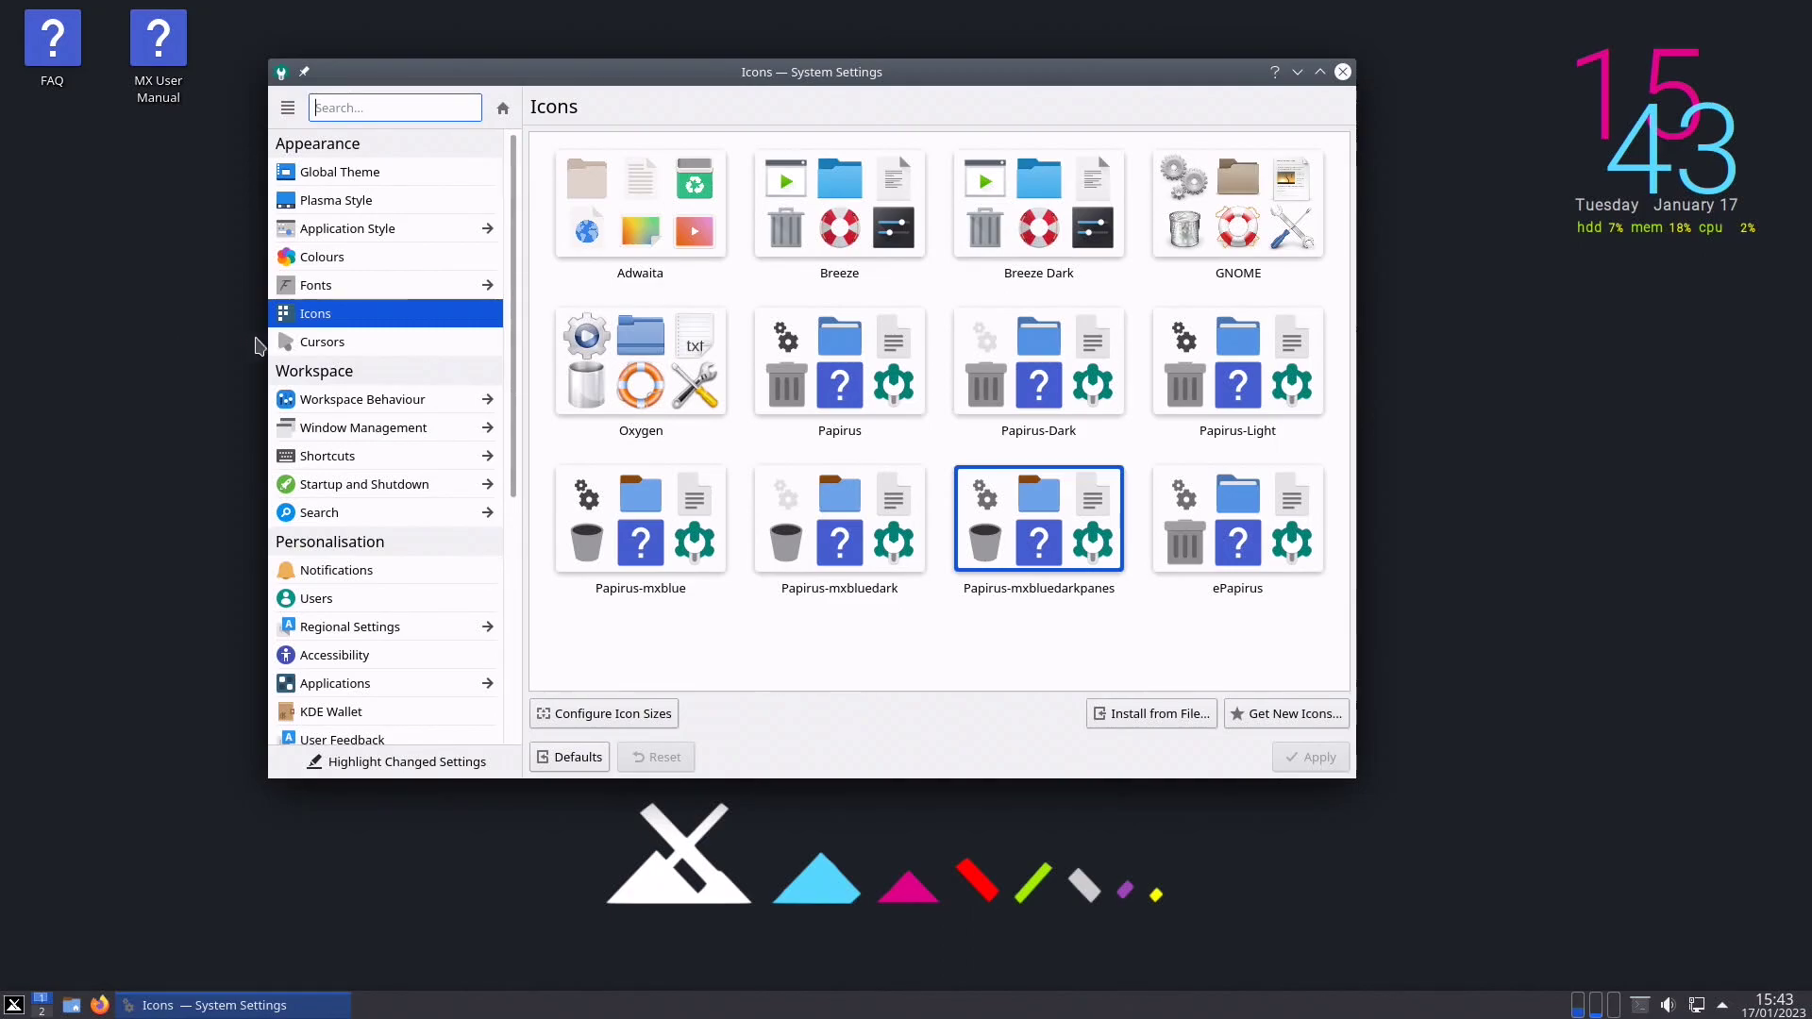
pyautogui.press('Down')
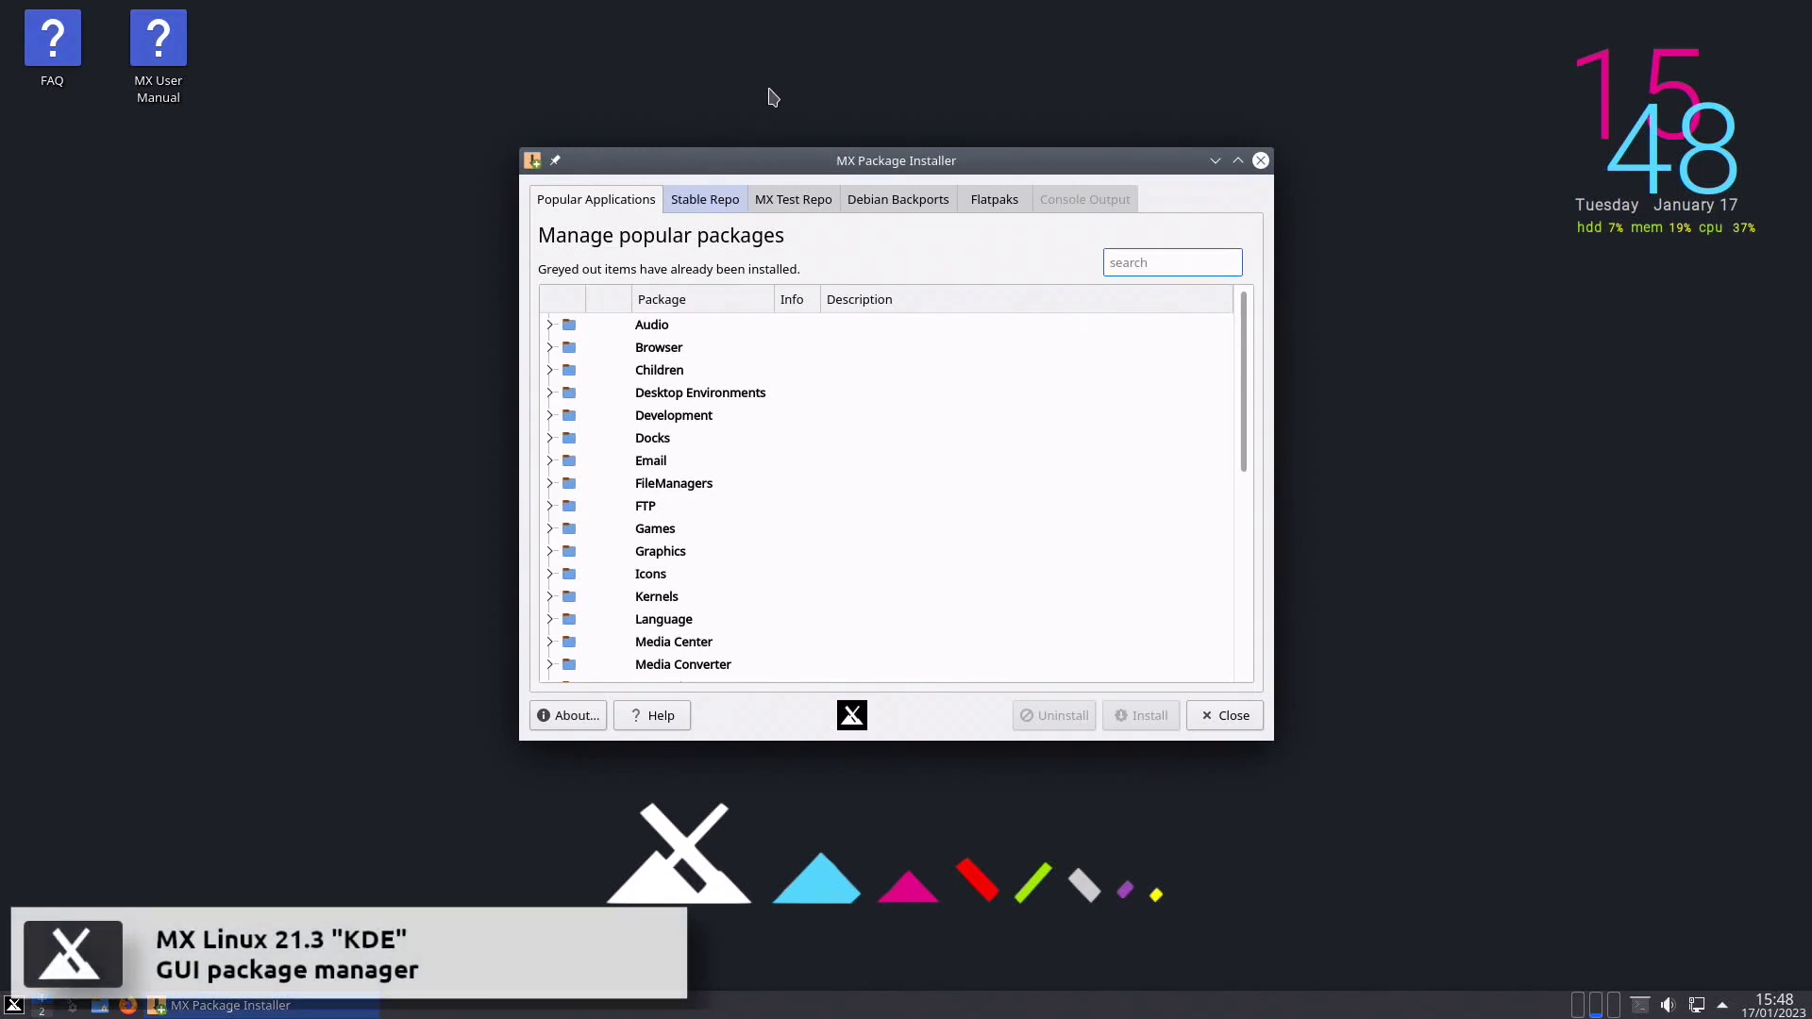
# Step: View the MX Test Repo, Debian Backports and Flatpaks package lists in the MX Package Installer
pyautogui.click(808, 214)
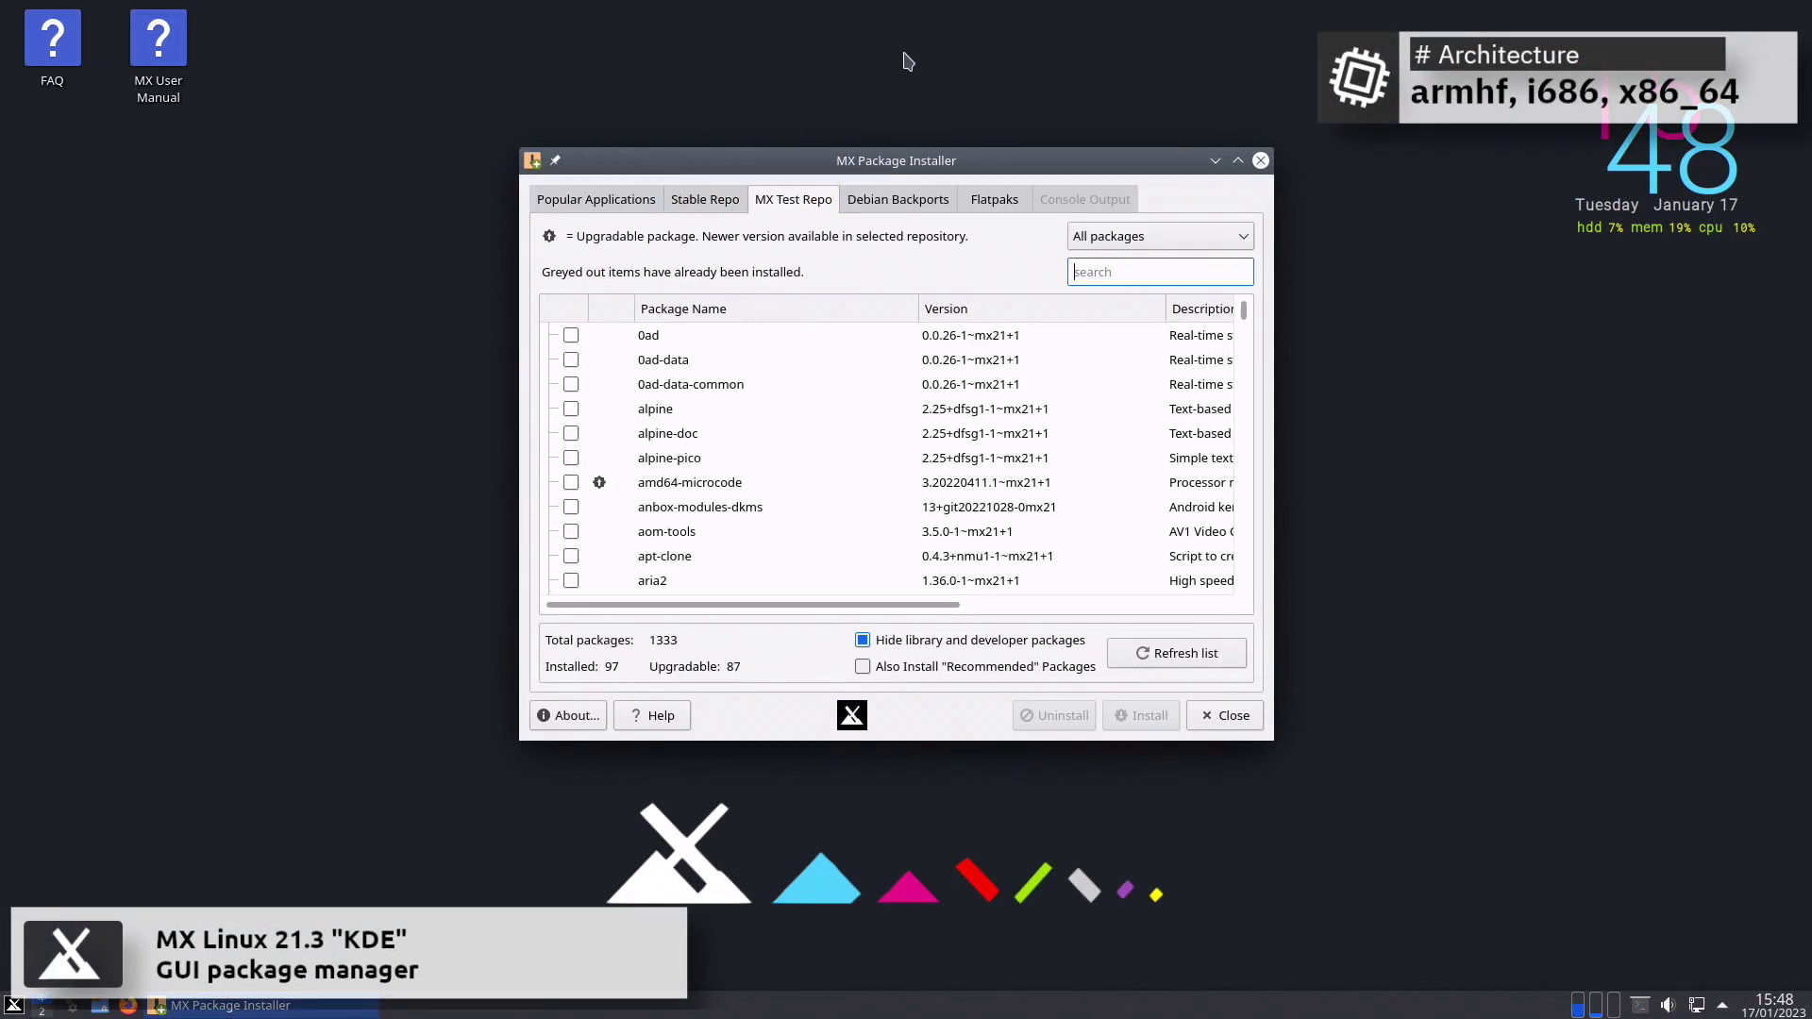
pyautogui.click(914, 201)
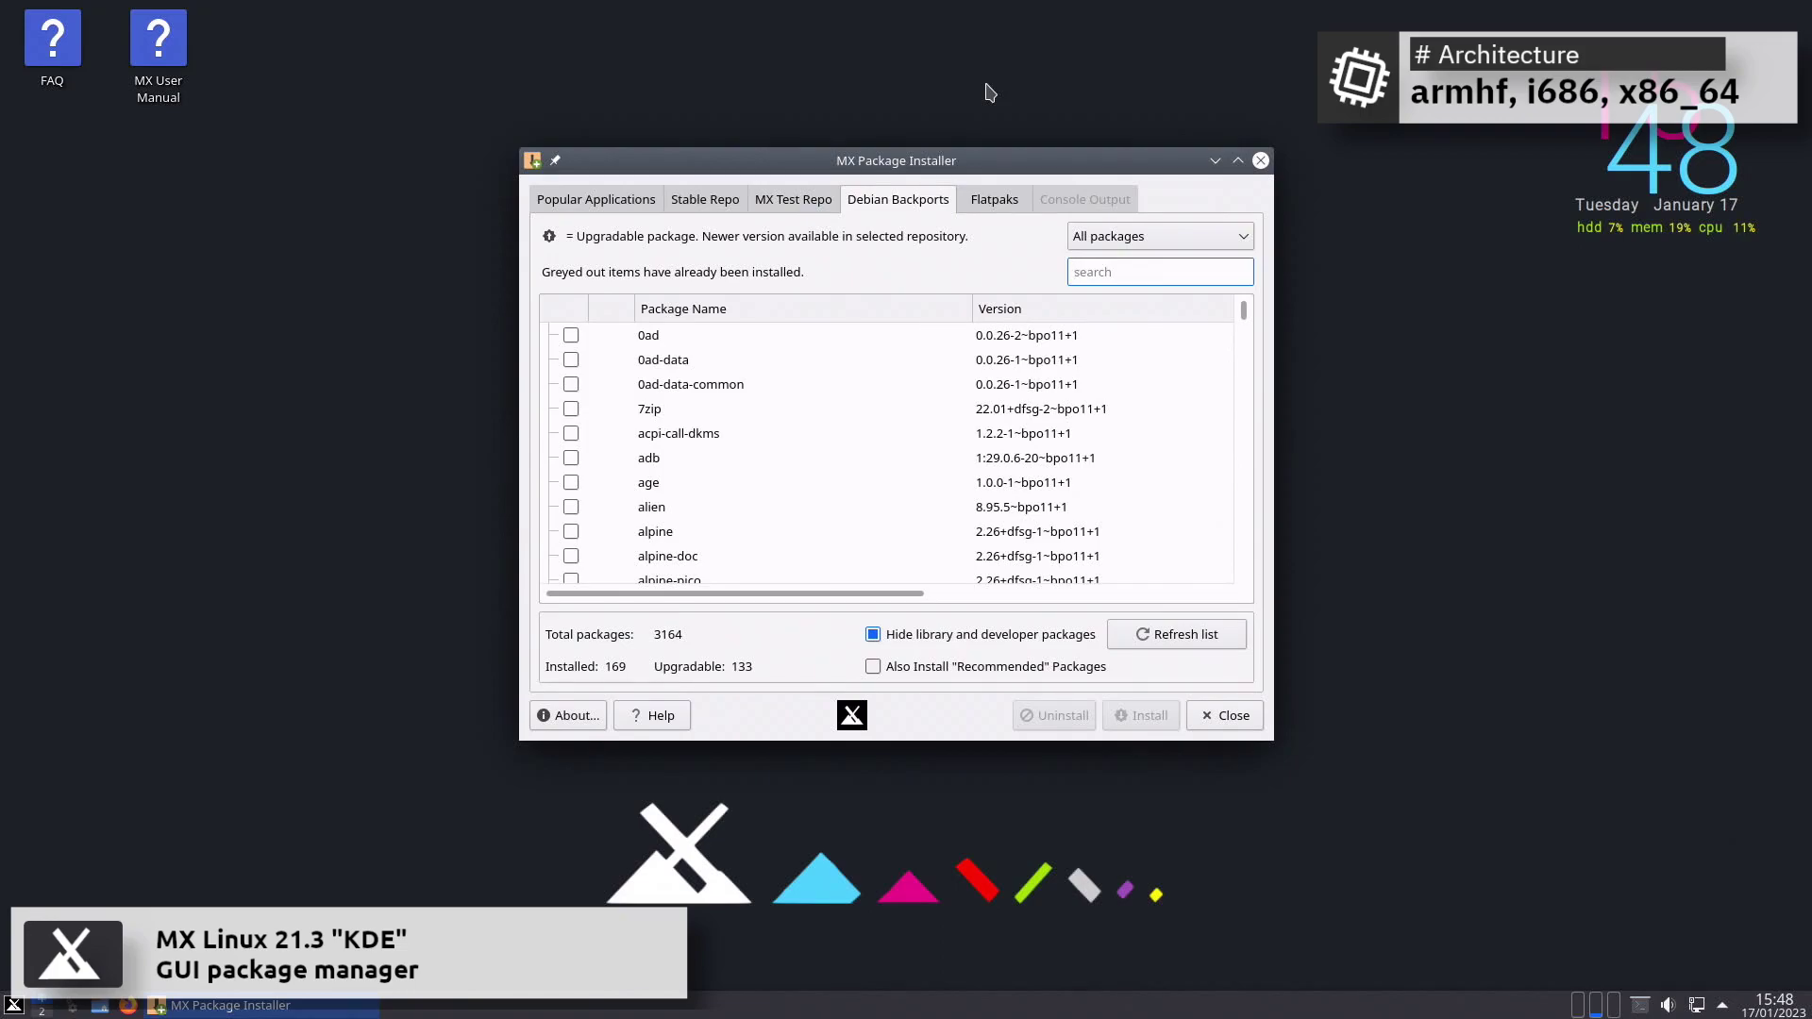
pyautogui.click(994, 199)
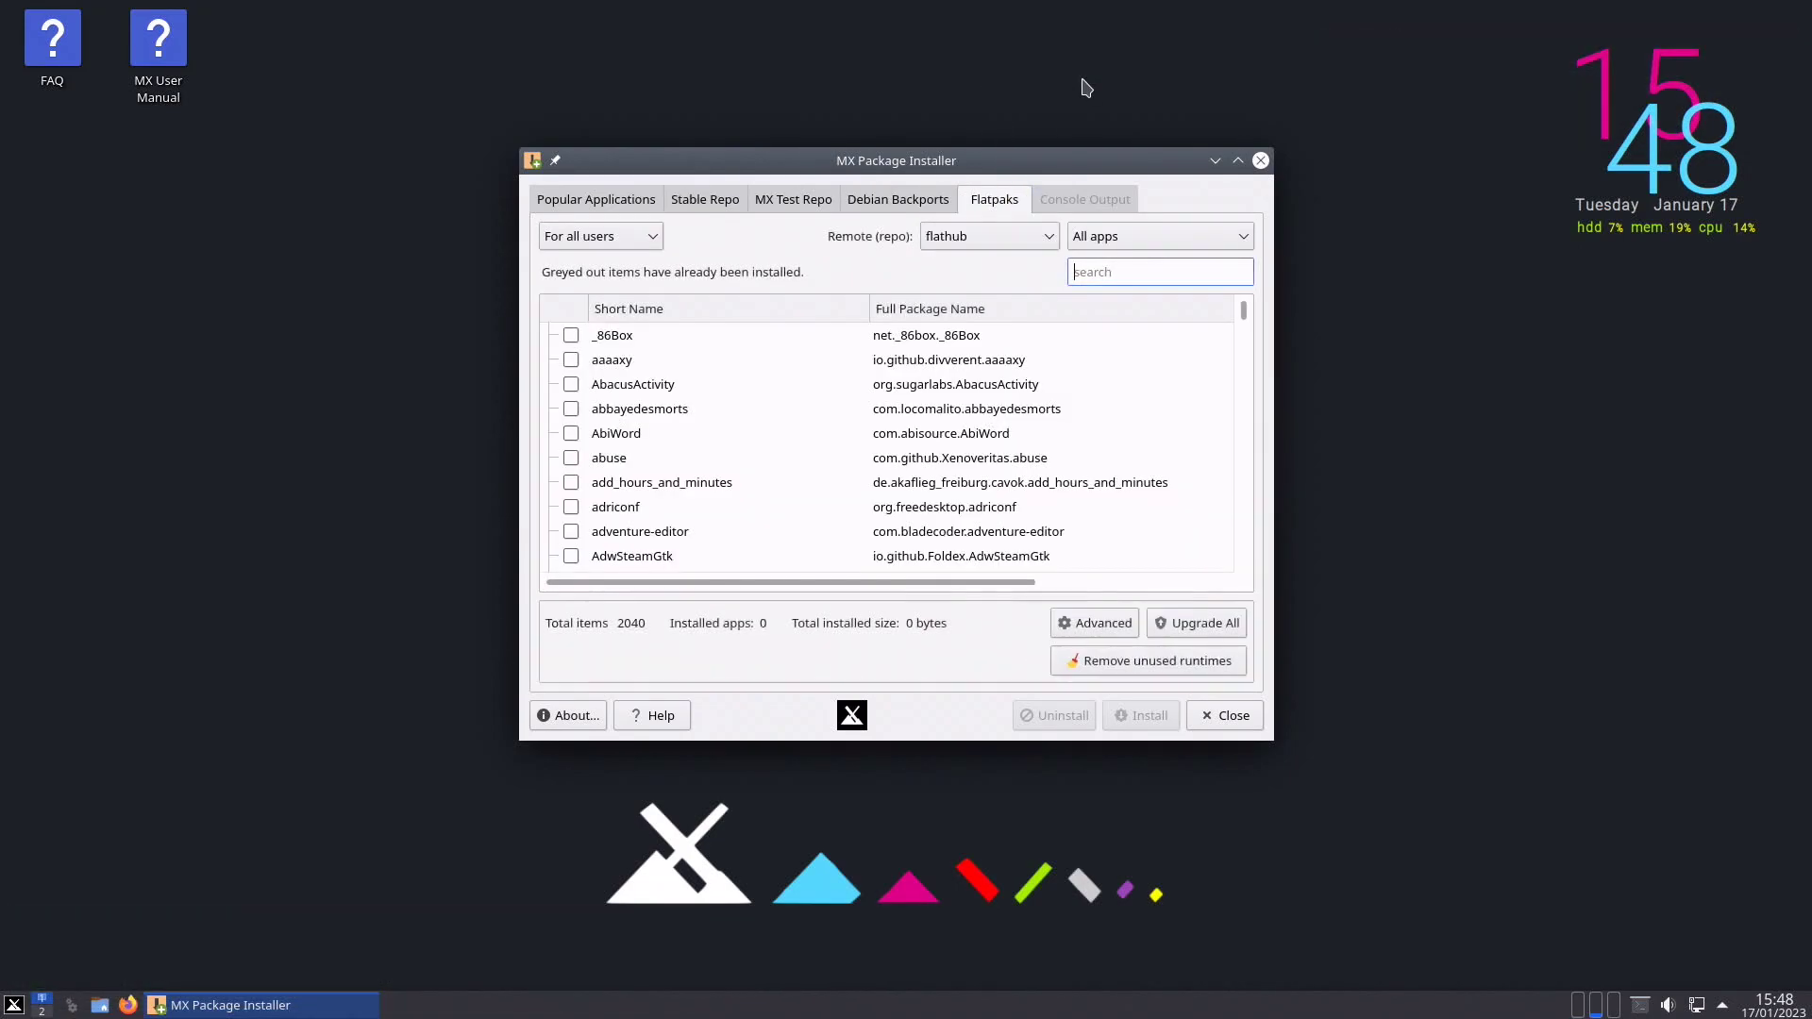
# Step: Install the lynx package with sudo apt install lynx, accept the installation and clear the terminal
pyautogui.write('sudo apt ')
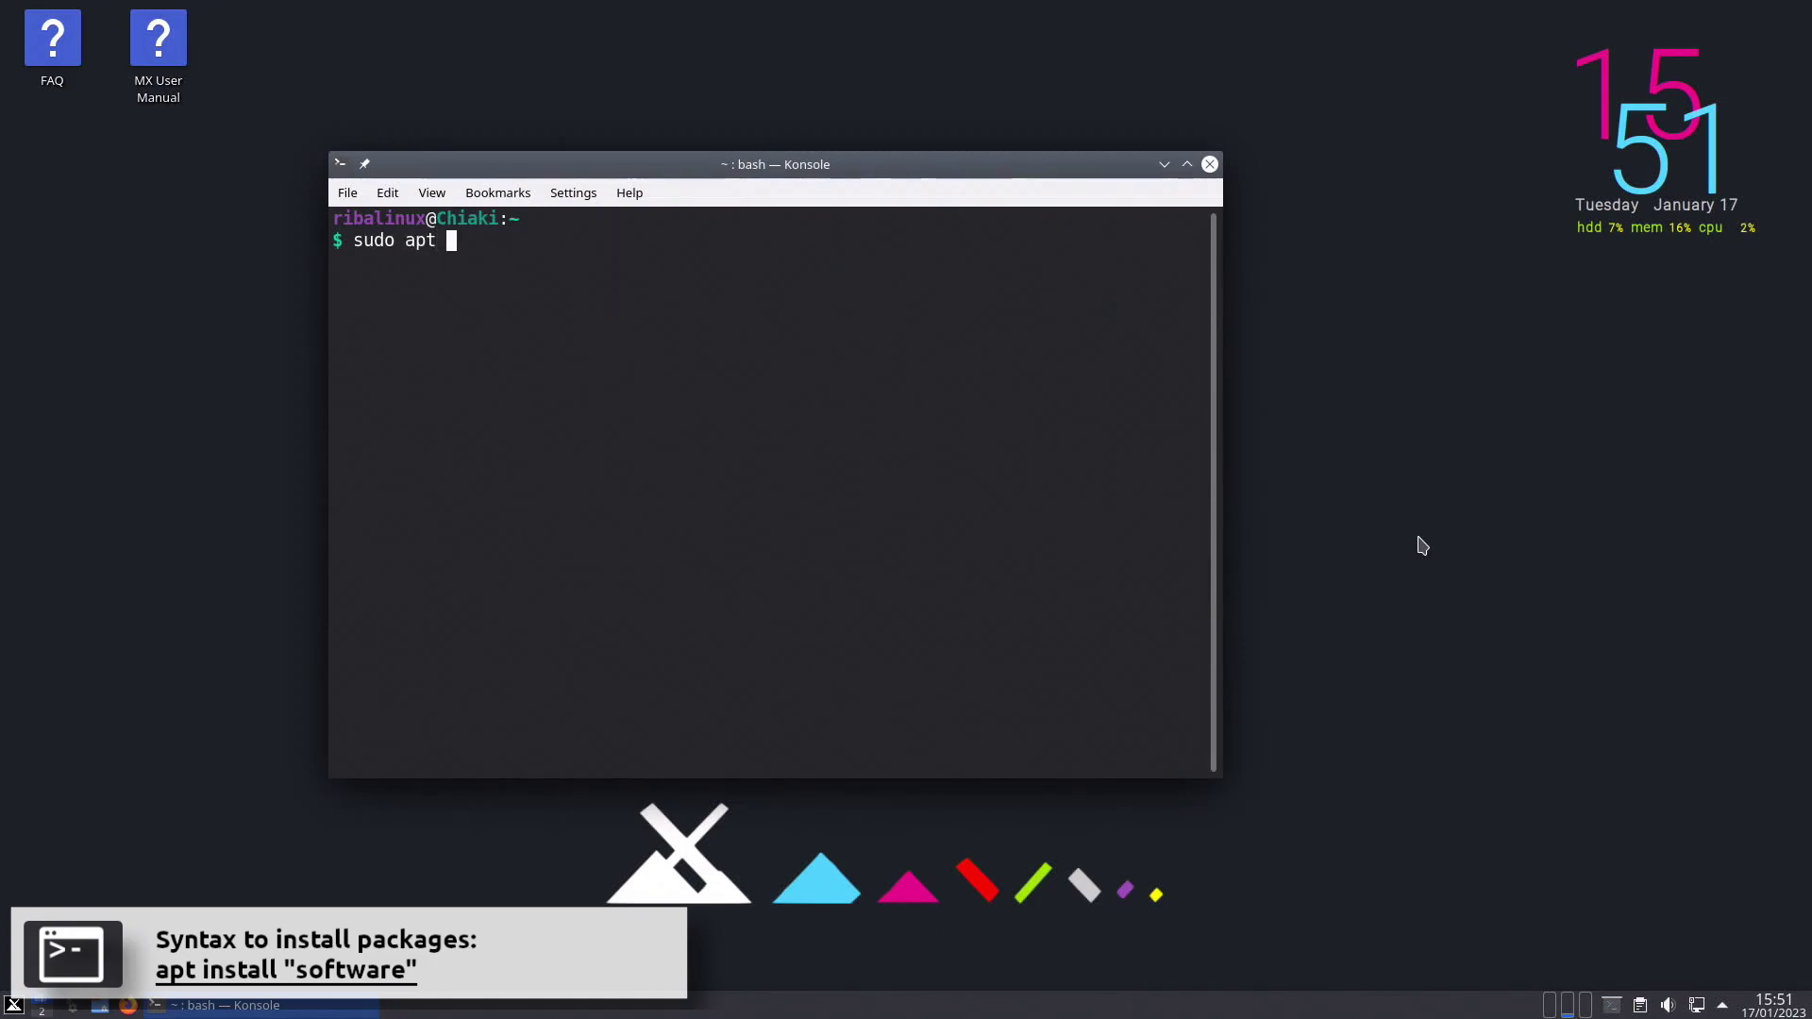
pyautogui.write('install lynx')
pyautogui.press('Return')
pyautogui.write('y')
pyautogui.press('Return')
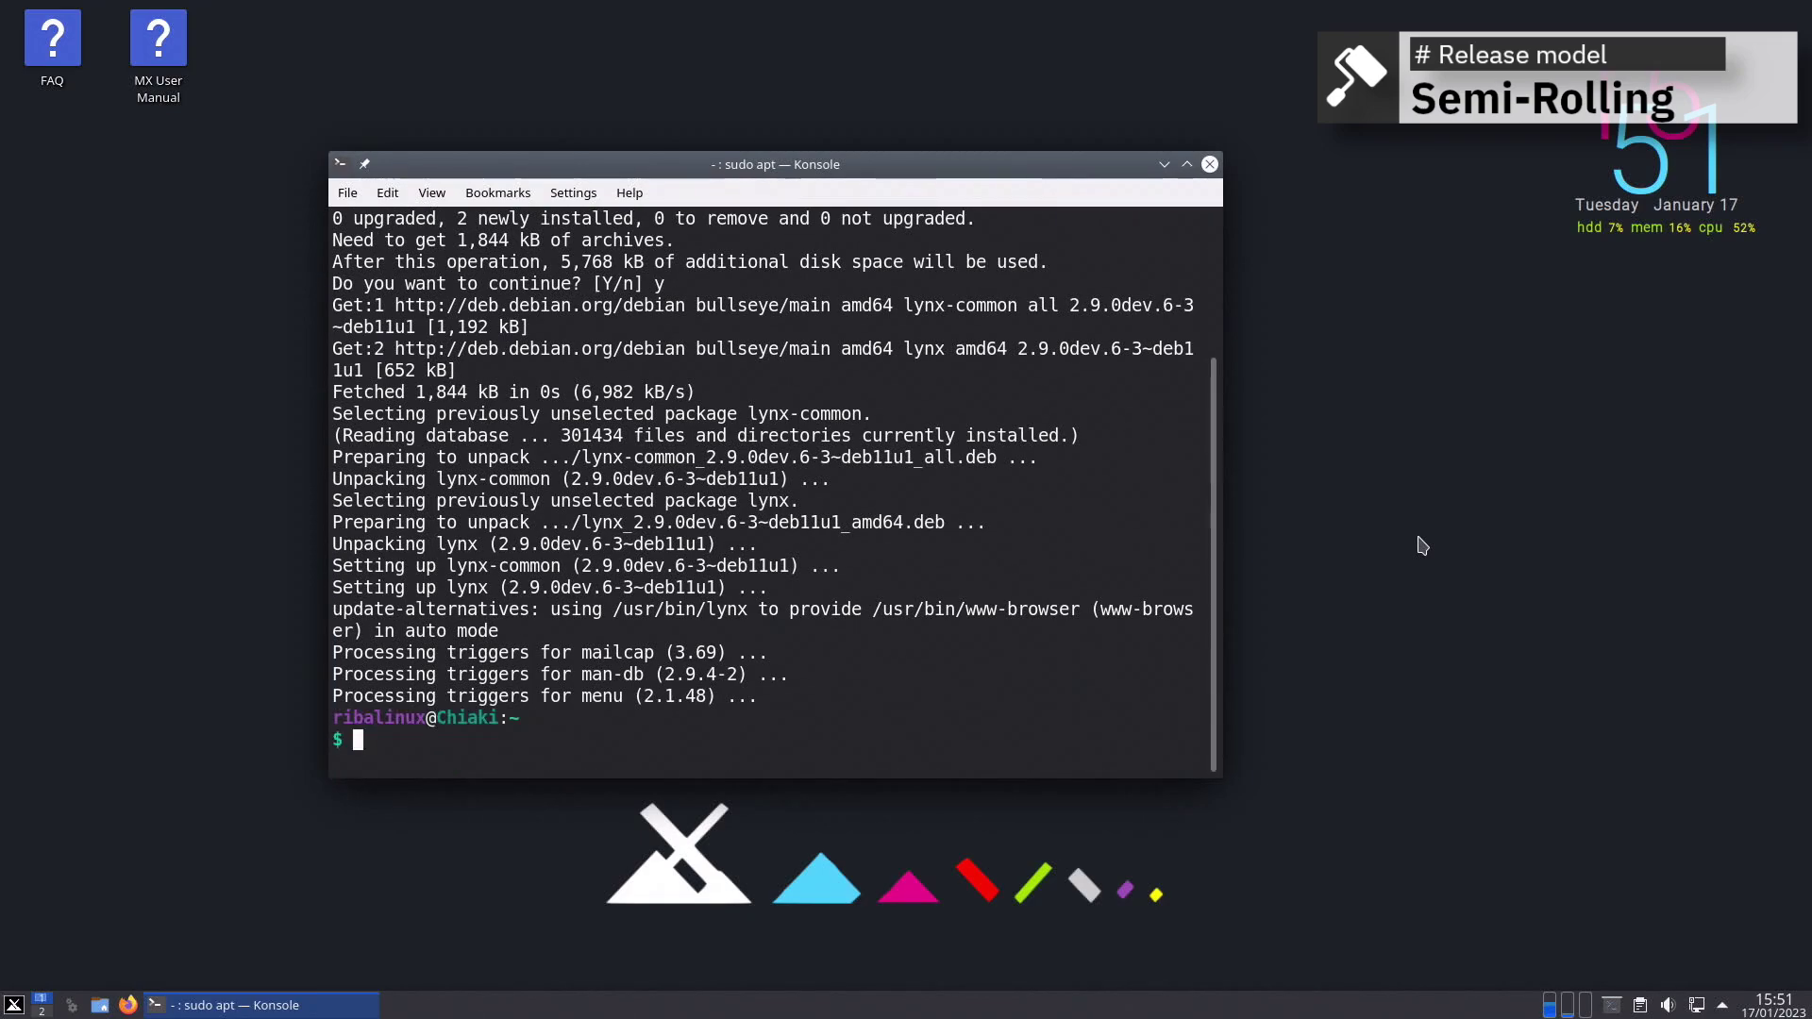
pyautogui.hotkey('ctrl', 'l')
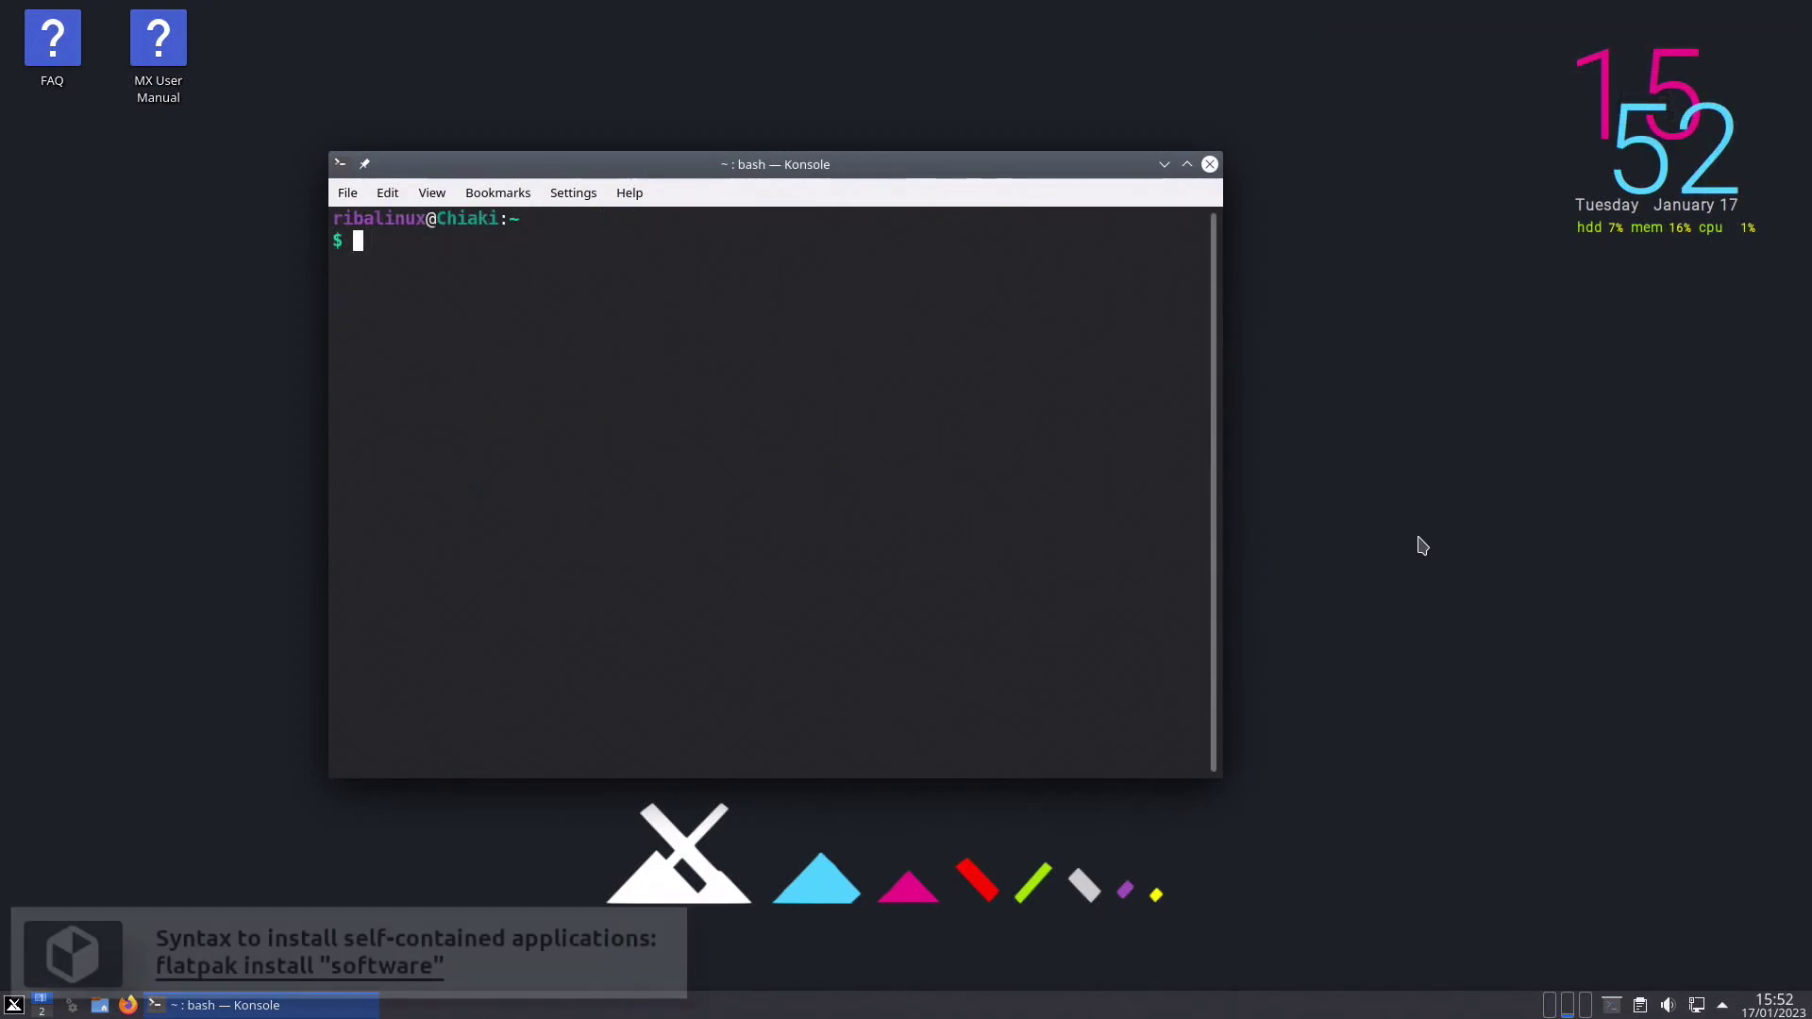
# Step: Install Spotify with flatpak install spotify, accepting the flathub remote, the required runtime and the proposed system changes
pyautogui.write('flatpak instal')
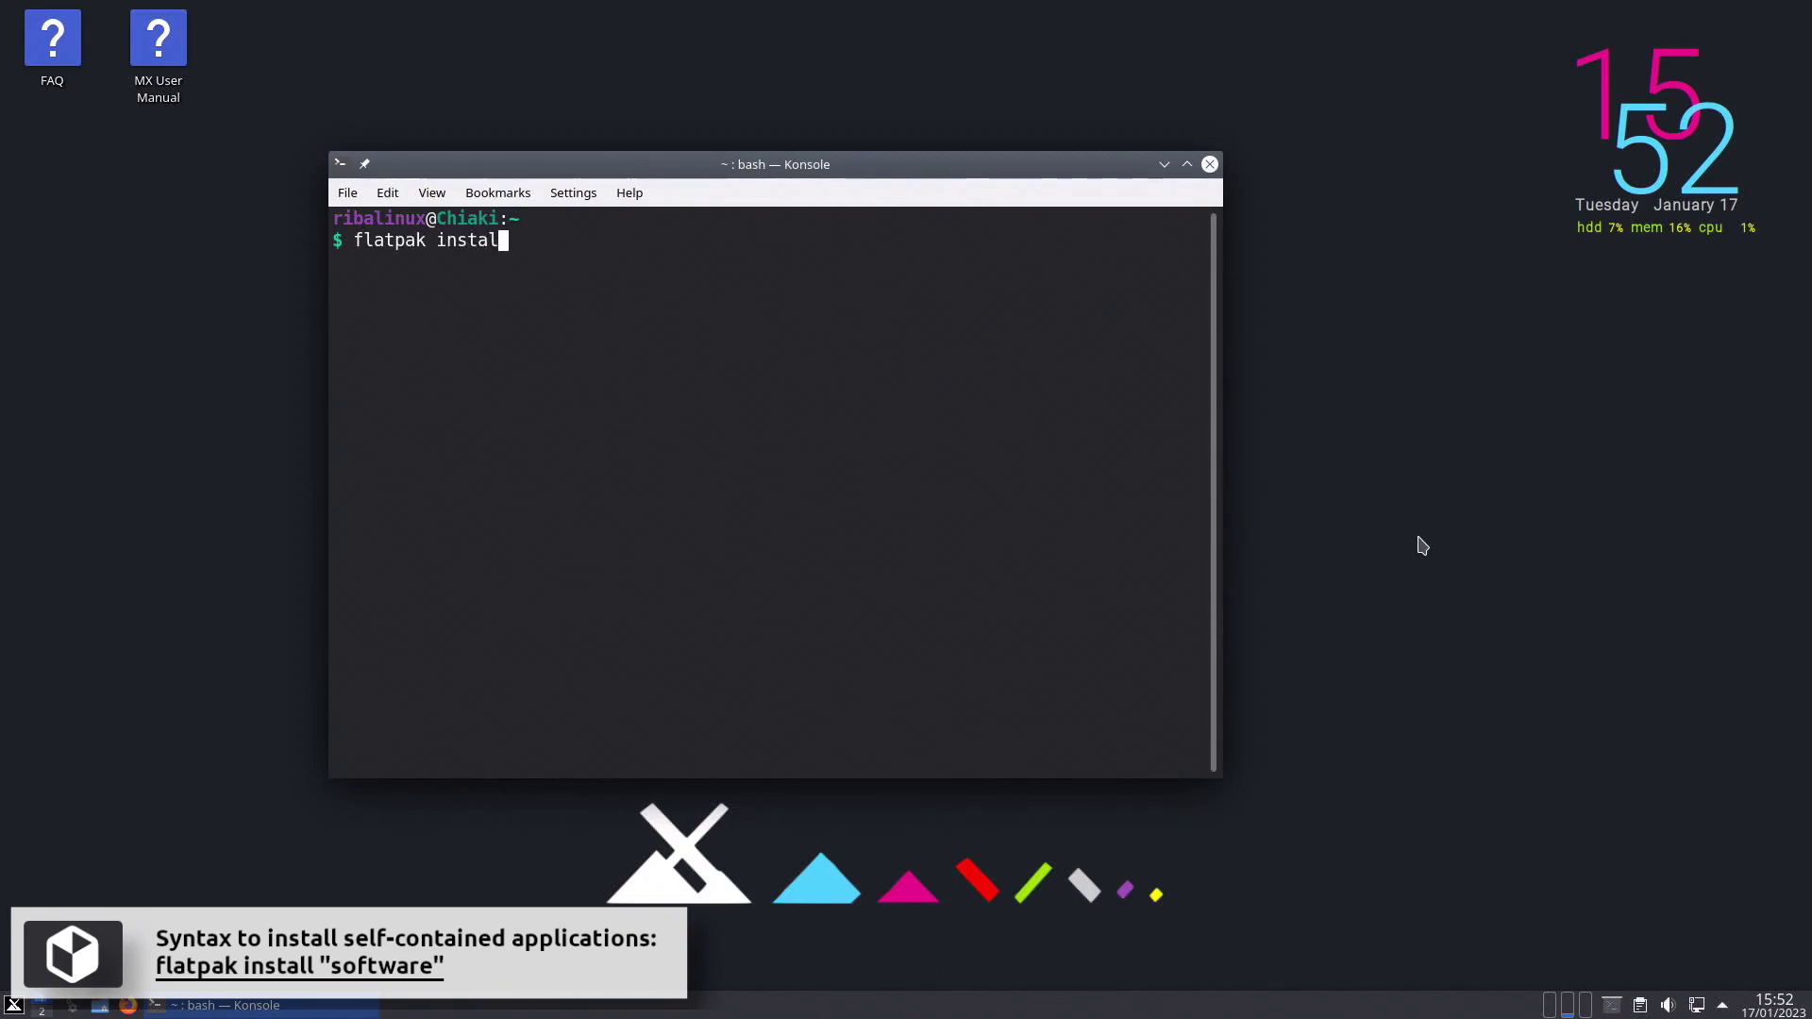
pyautogui.write('l spotify')
pyautogui.press('Return')
pyautogui.write('y')
pyautogui.press('Return')
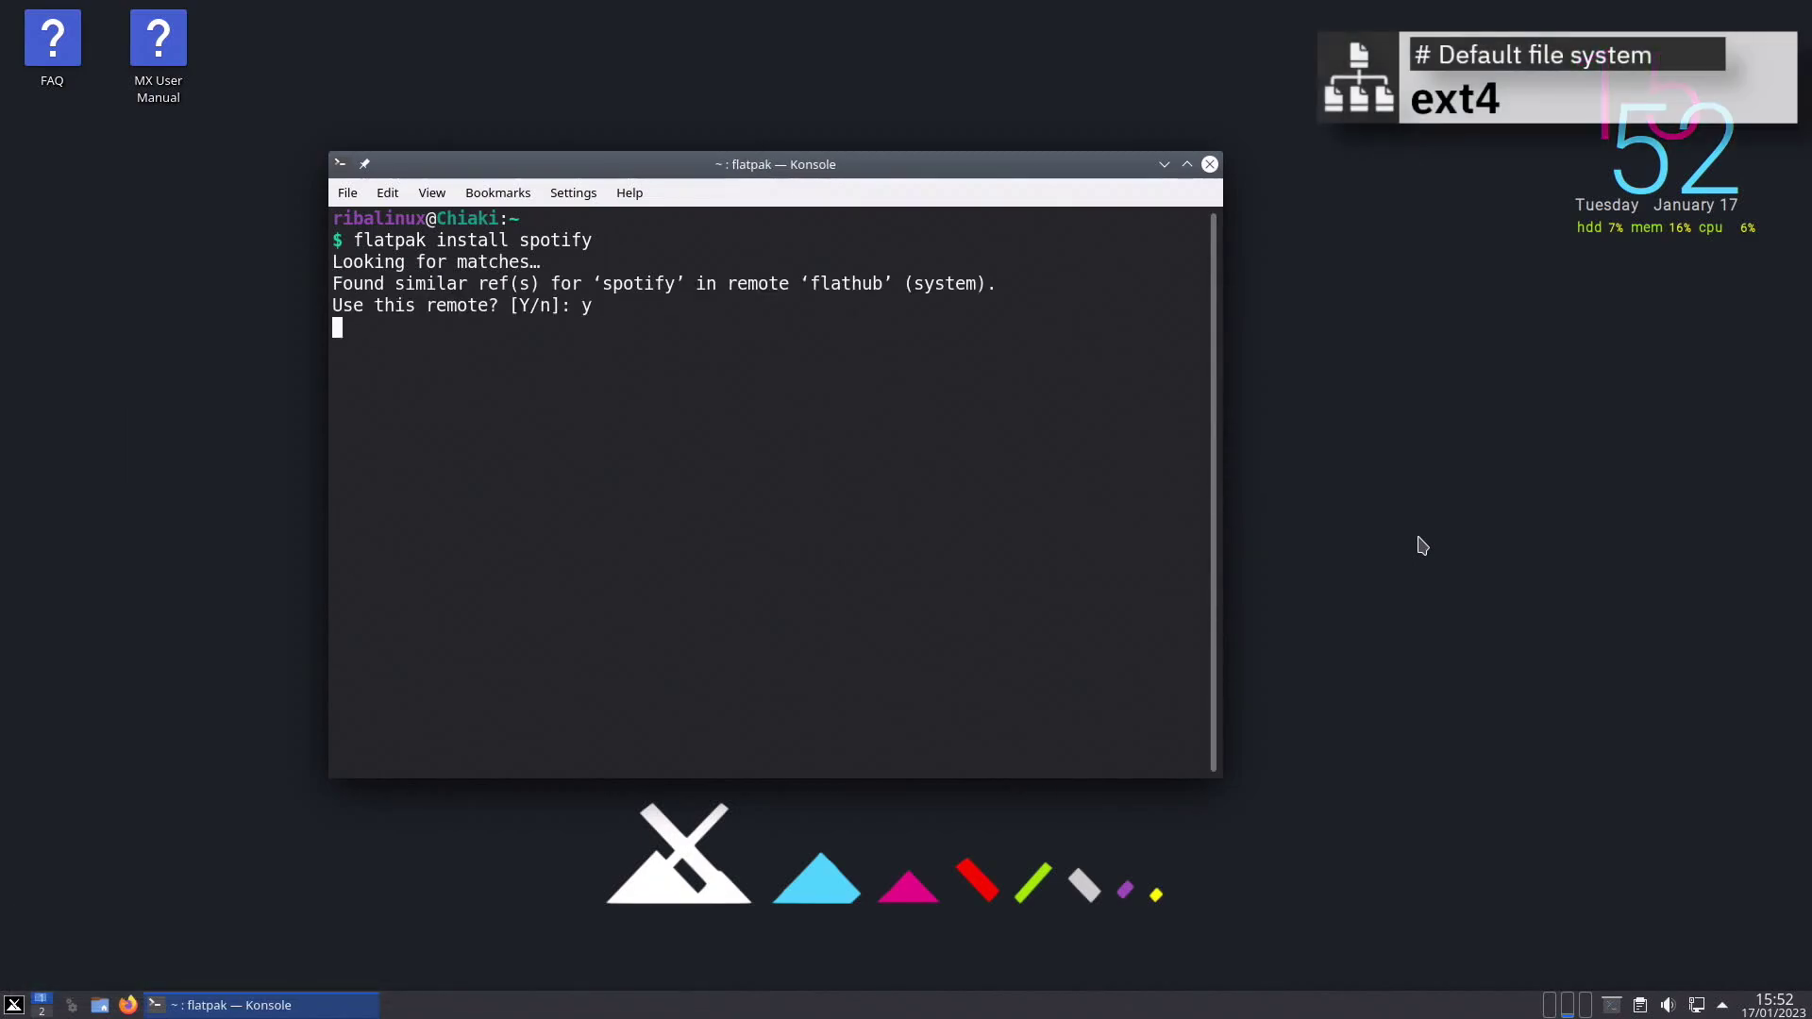
pyautogui.write('y')
pyautogui.press('Return')
pyautogui.write('y')
pyautogui.press('Return')
pyautogui.write('y')
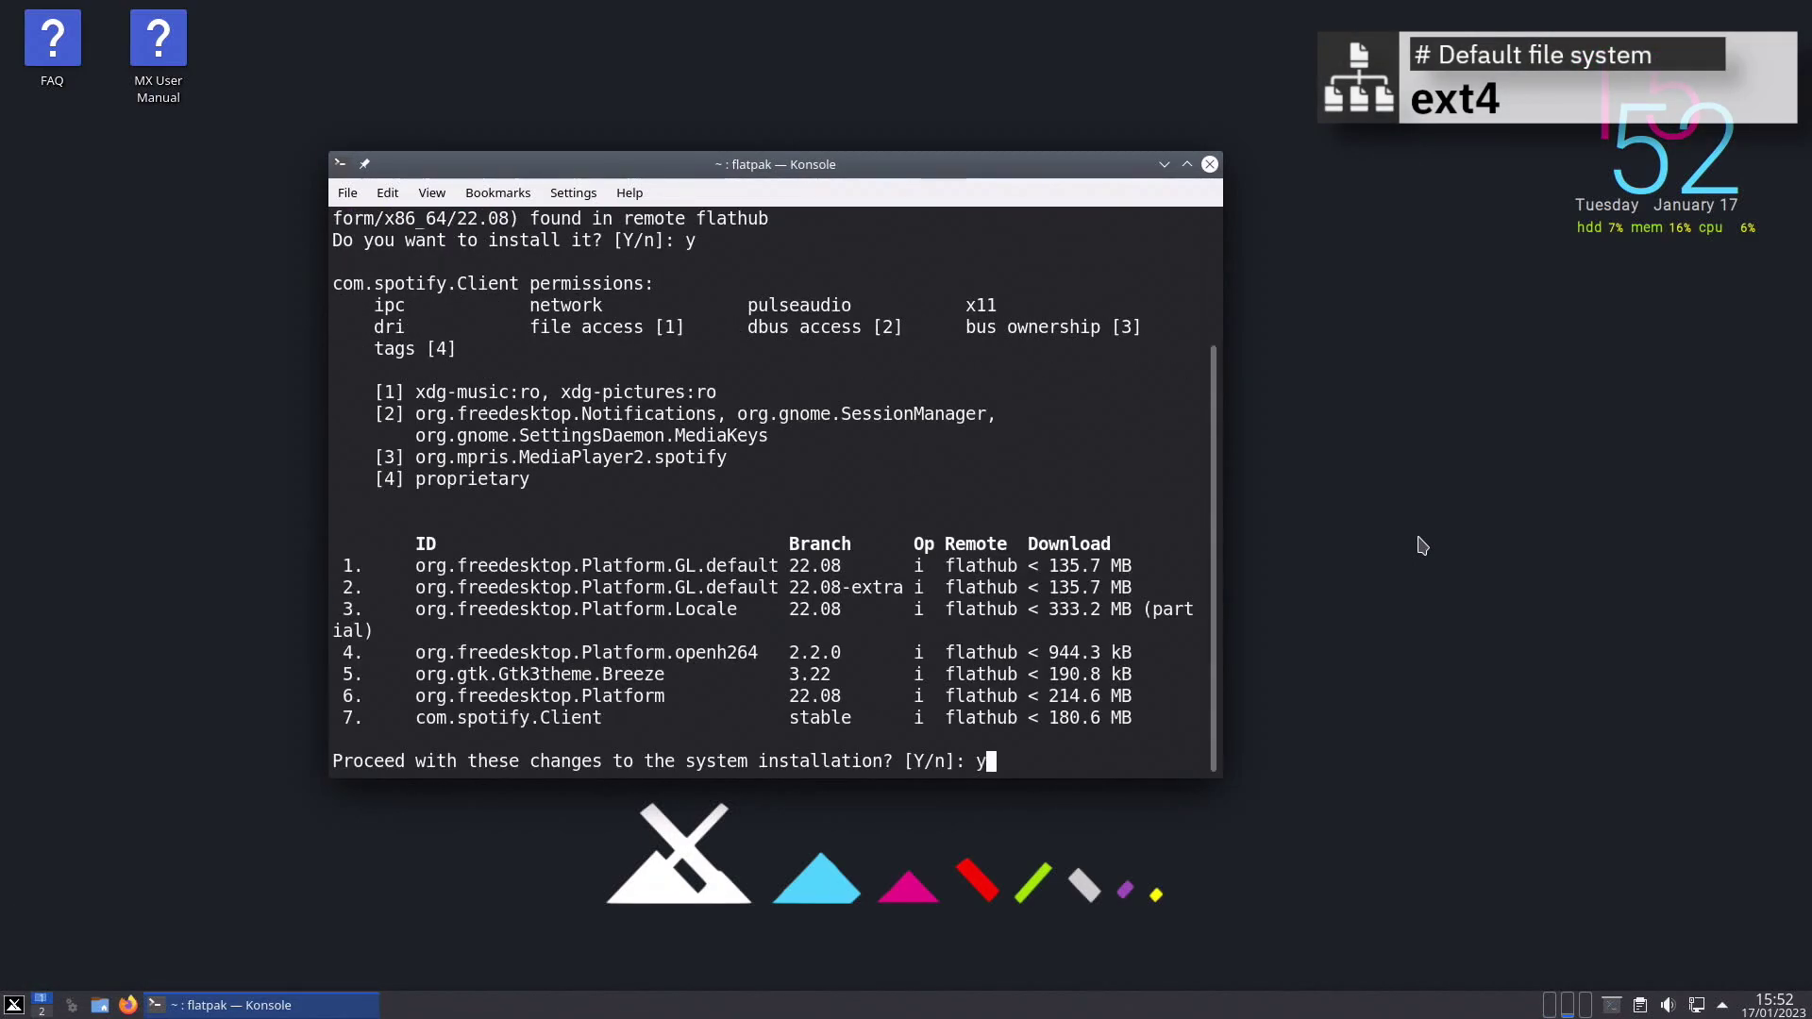
pyautogui.press('Return')
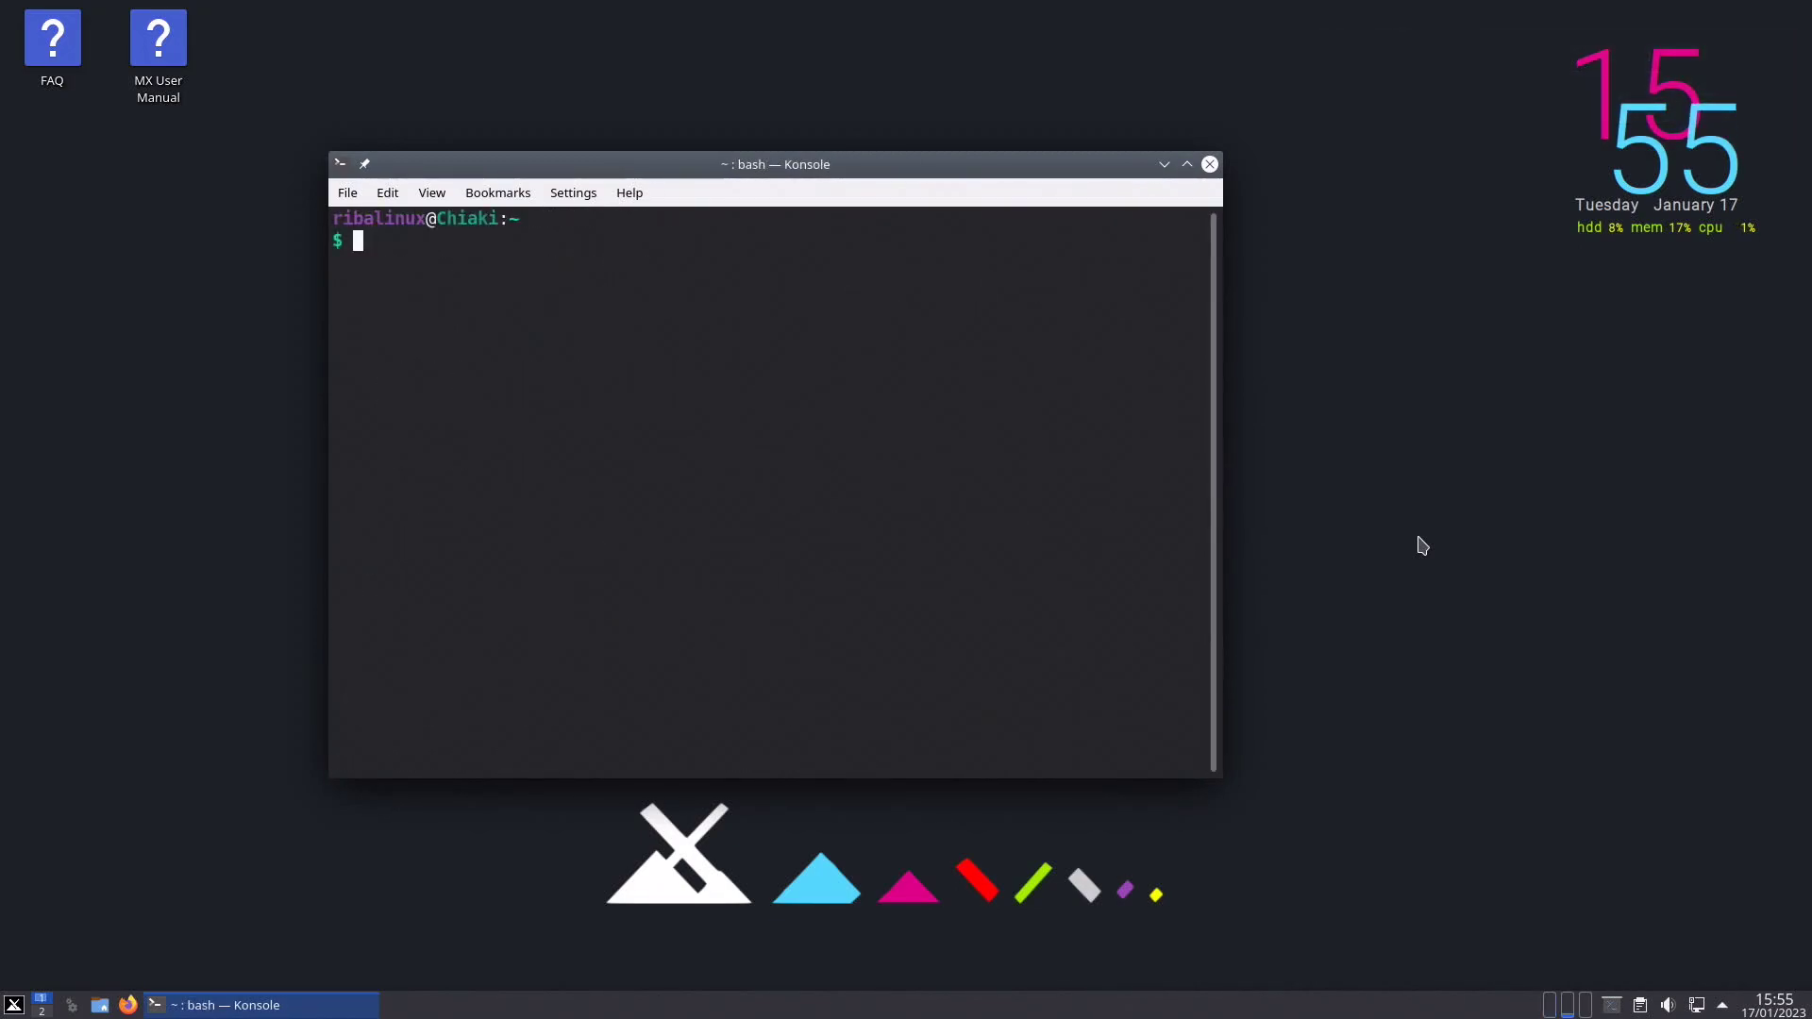
# Step: Show the Linux kernel information with uname -a
pyautogui.write('uname -a')
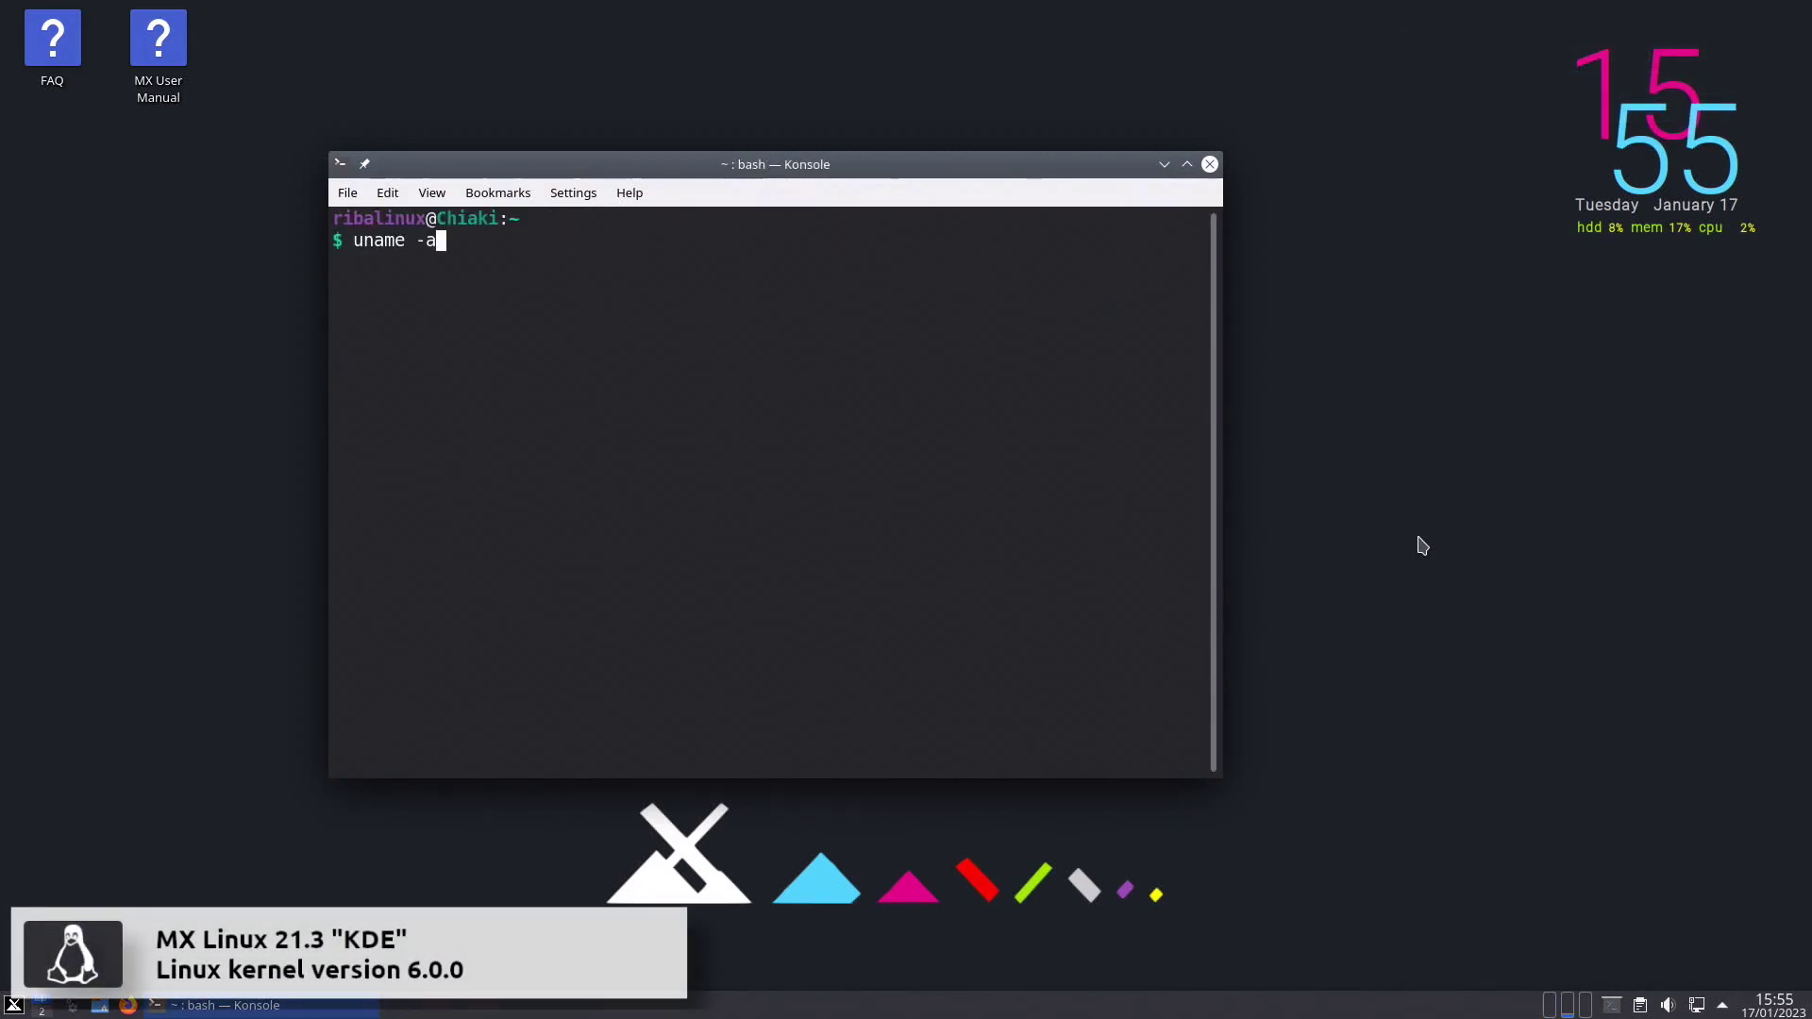
pyautogui.press('Return')
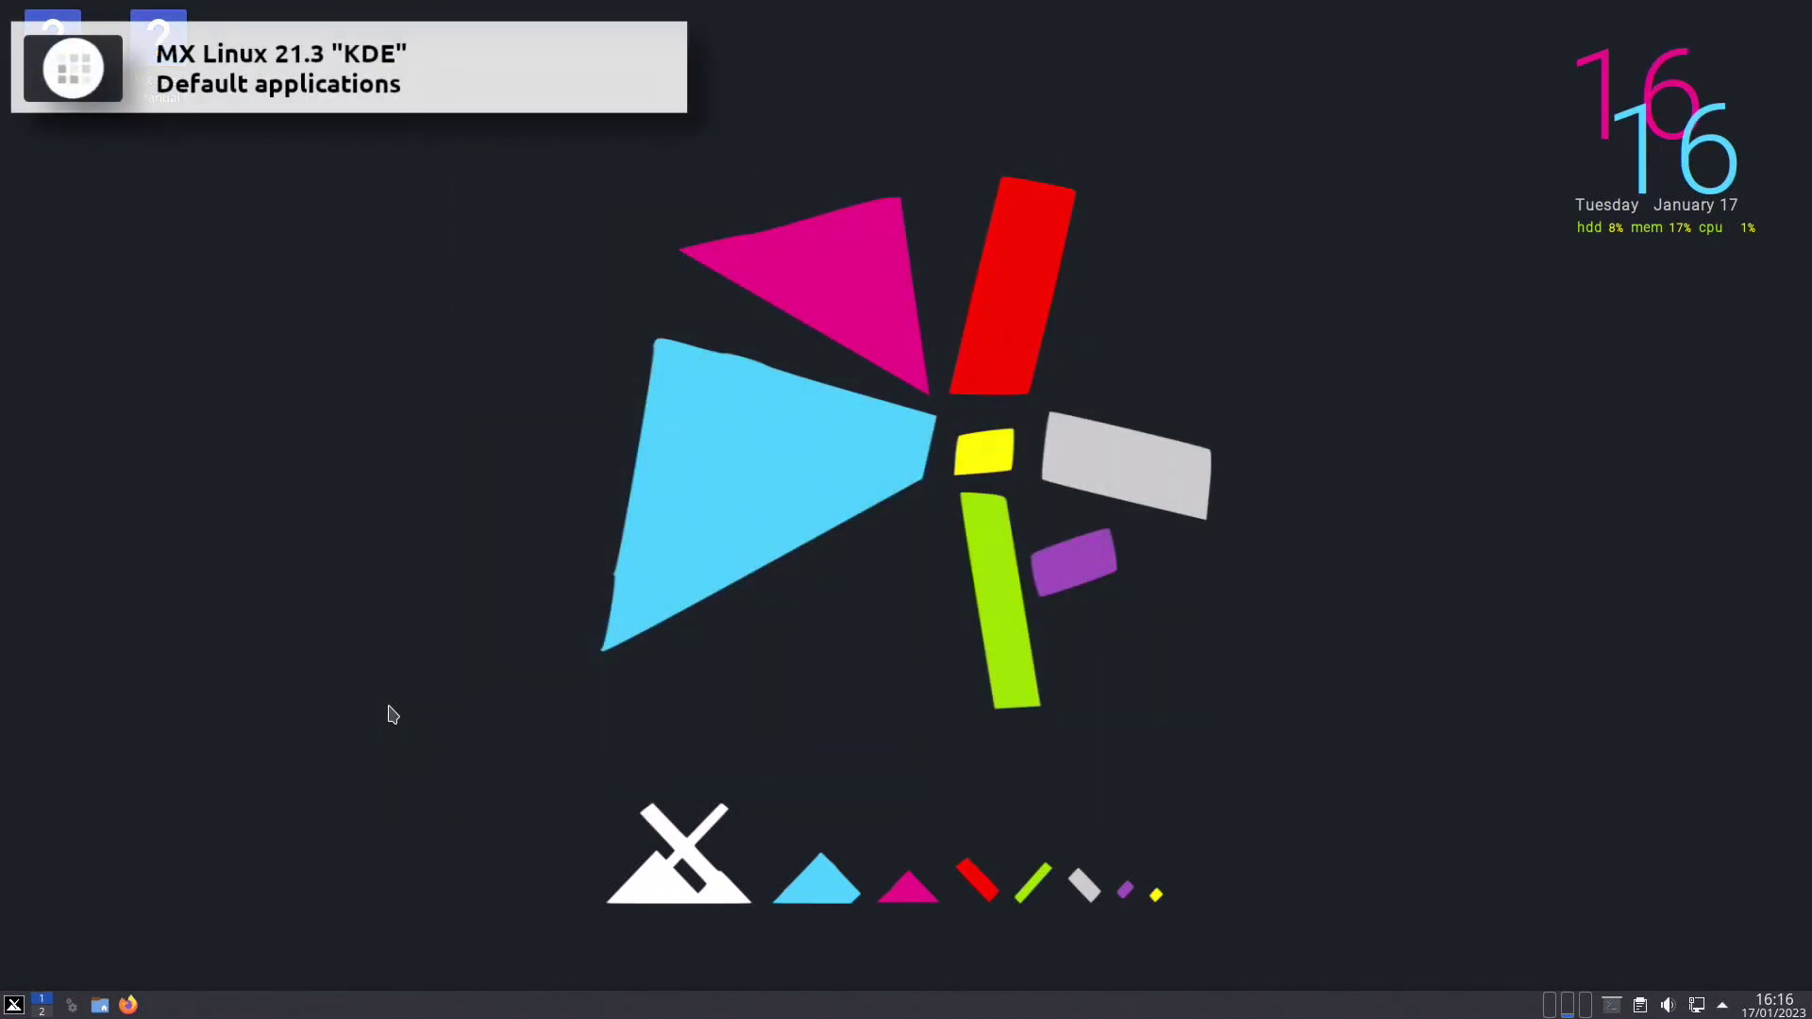
# Step: Launch the Peg-E game from the installed games and close it
pyautogui.click(14, 1005)
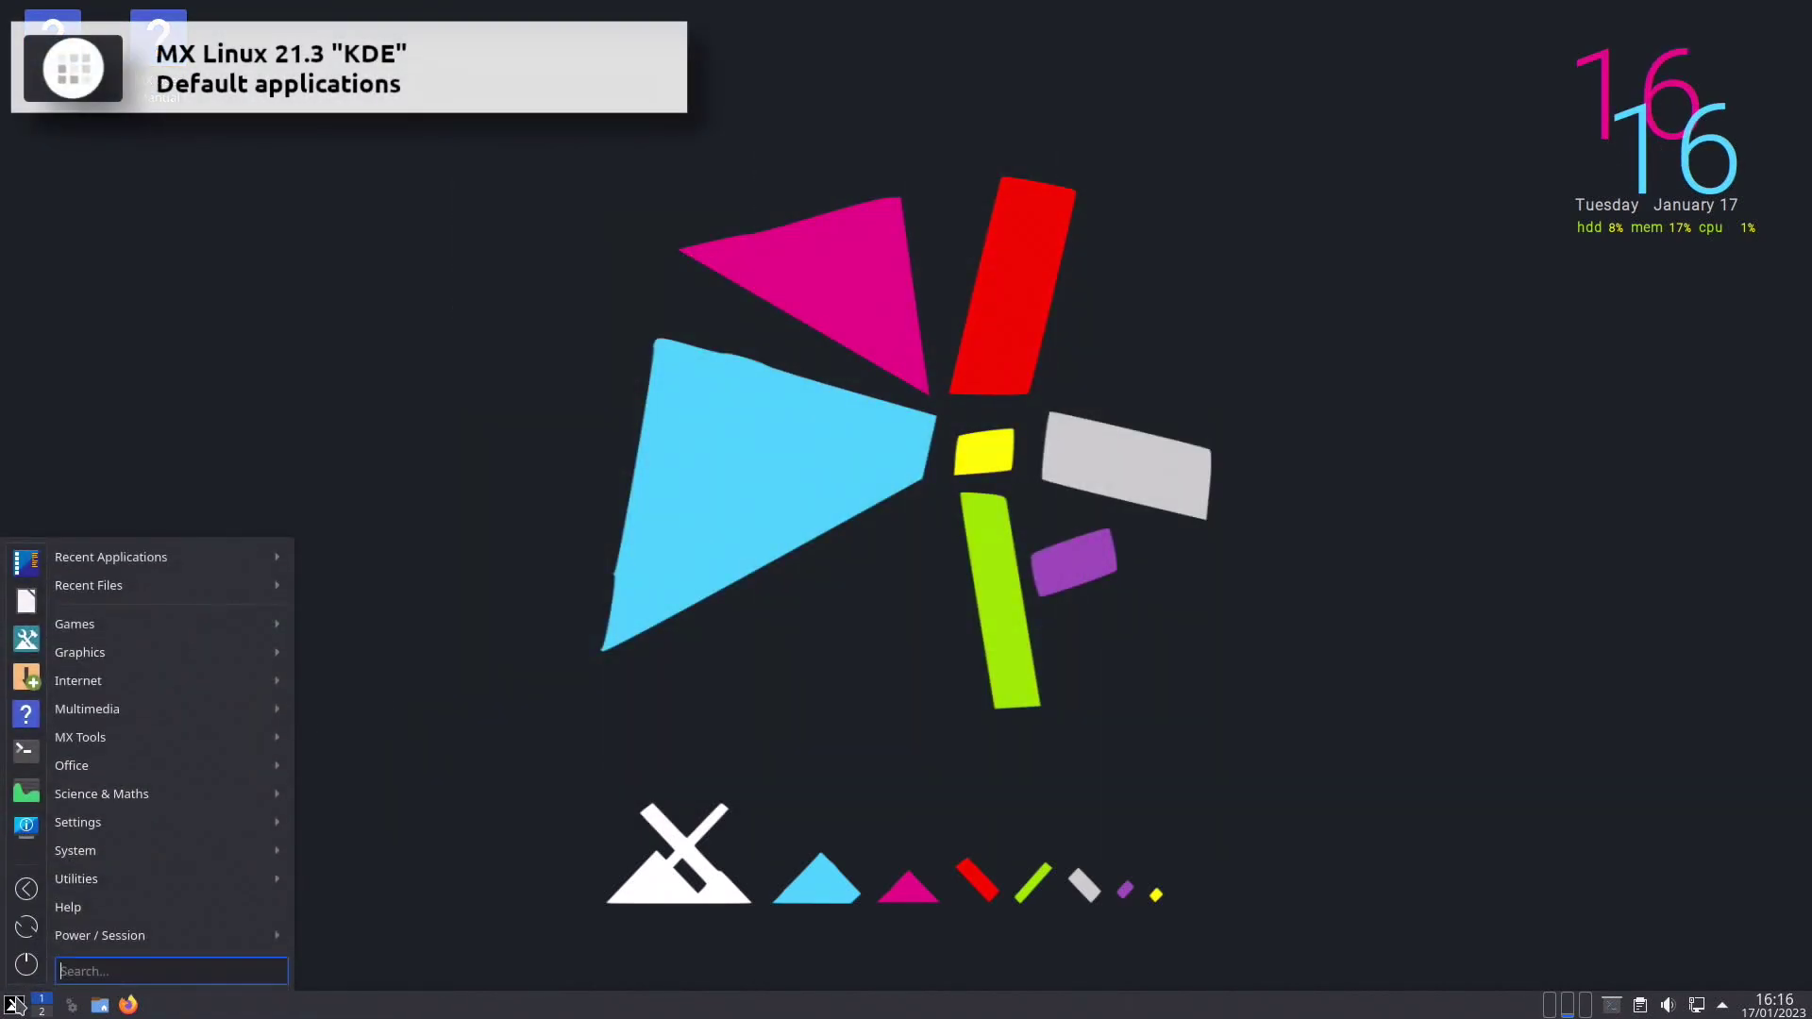
pyautogui.moveTo(236, 631)
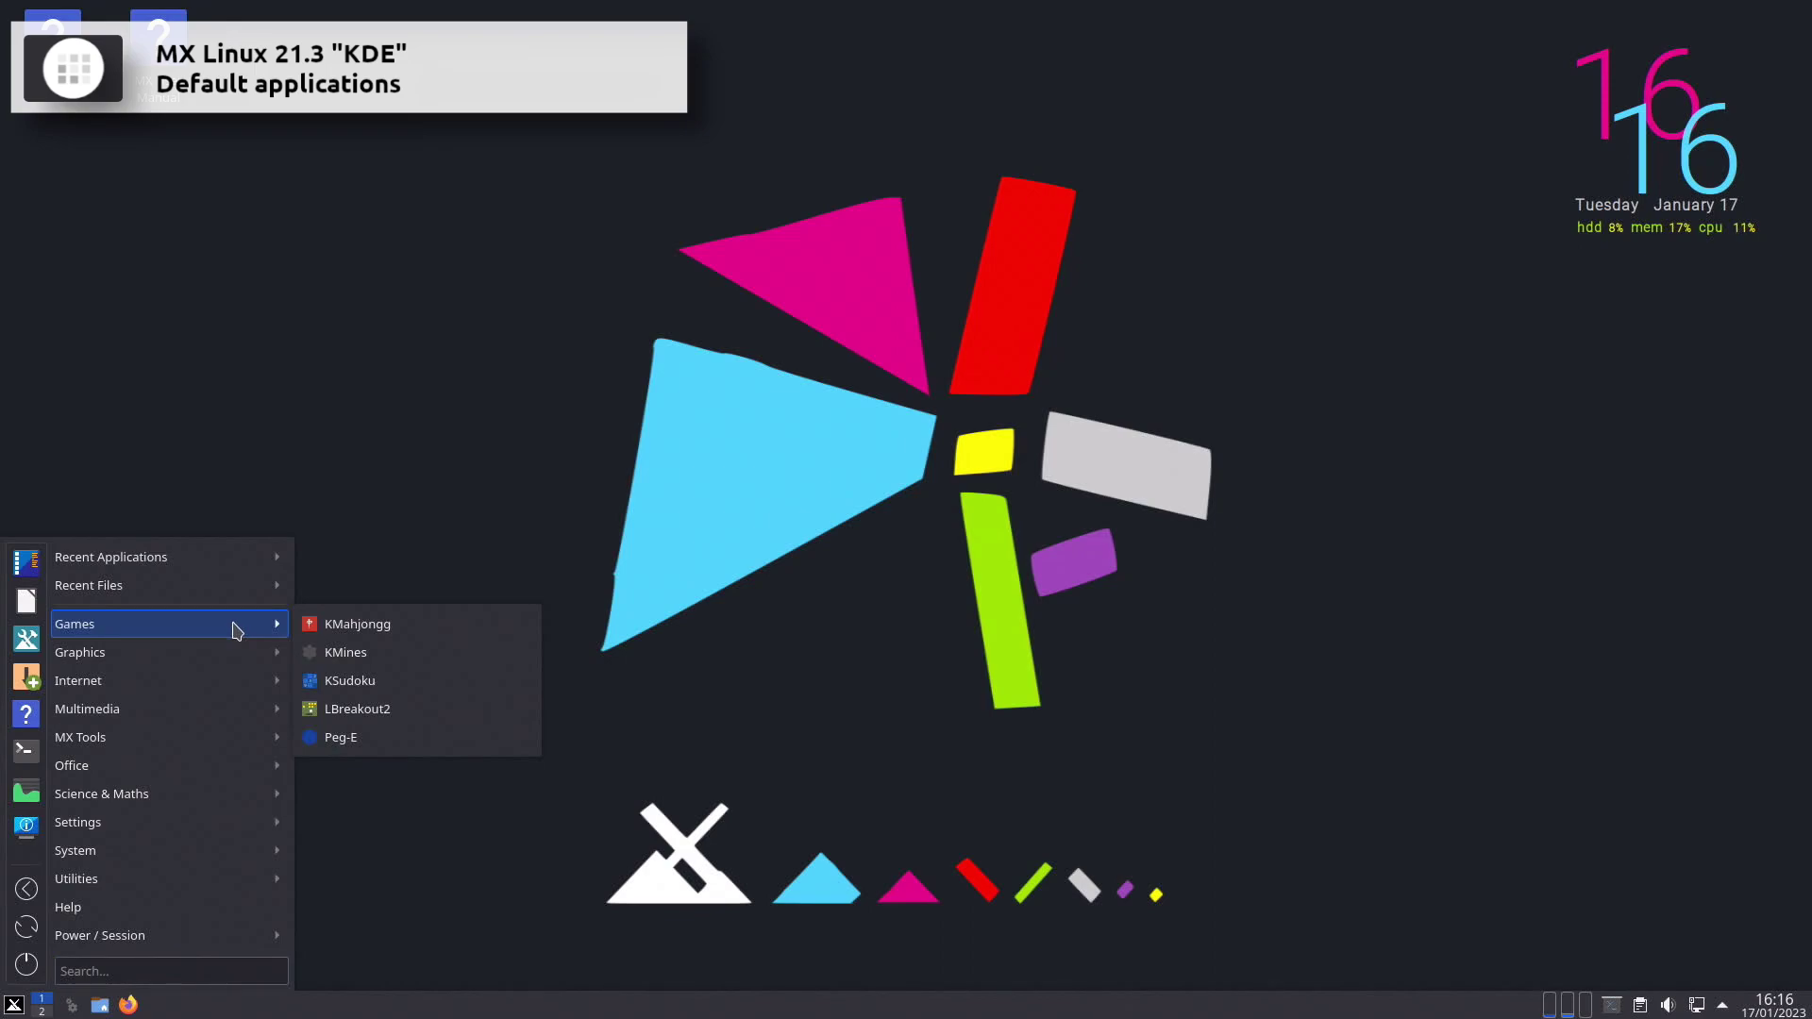
pyautogui.click(375, 739)
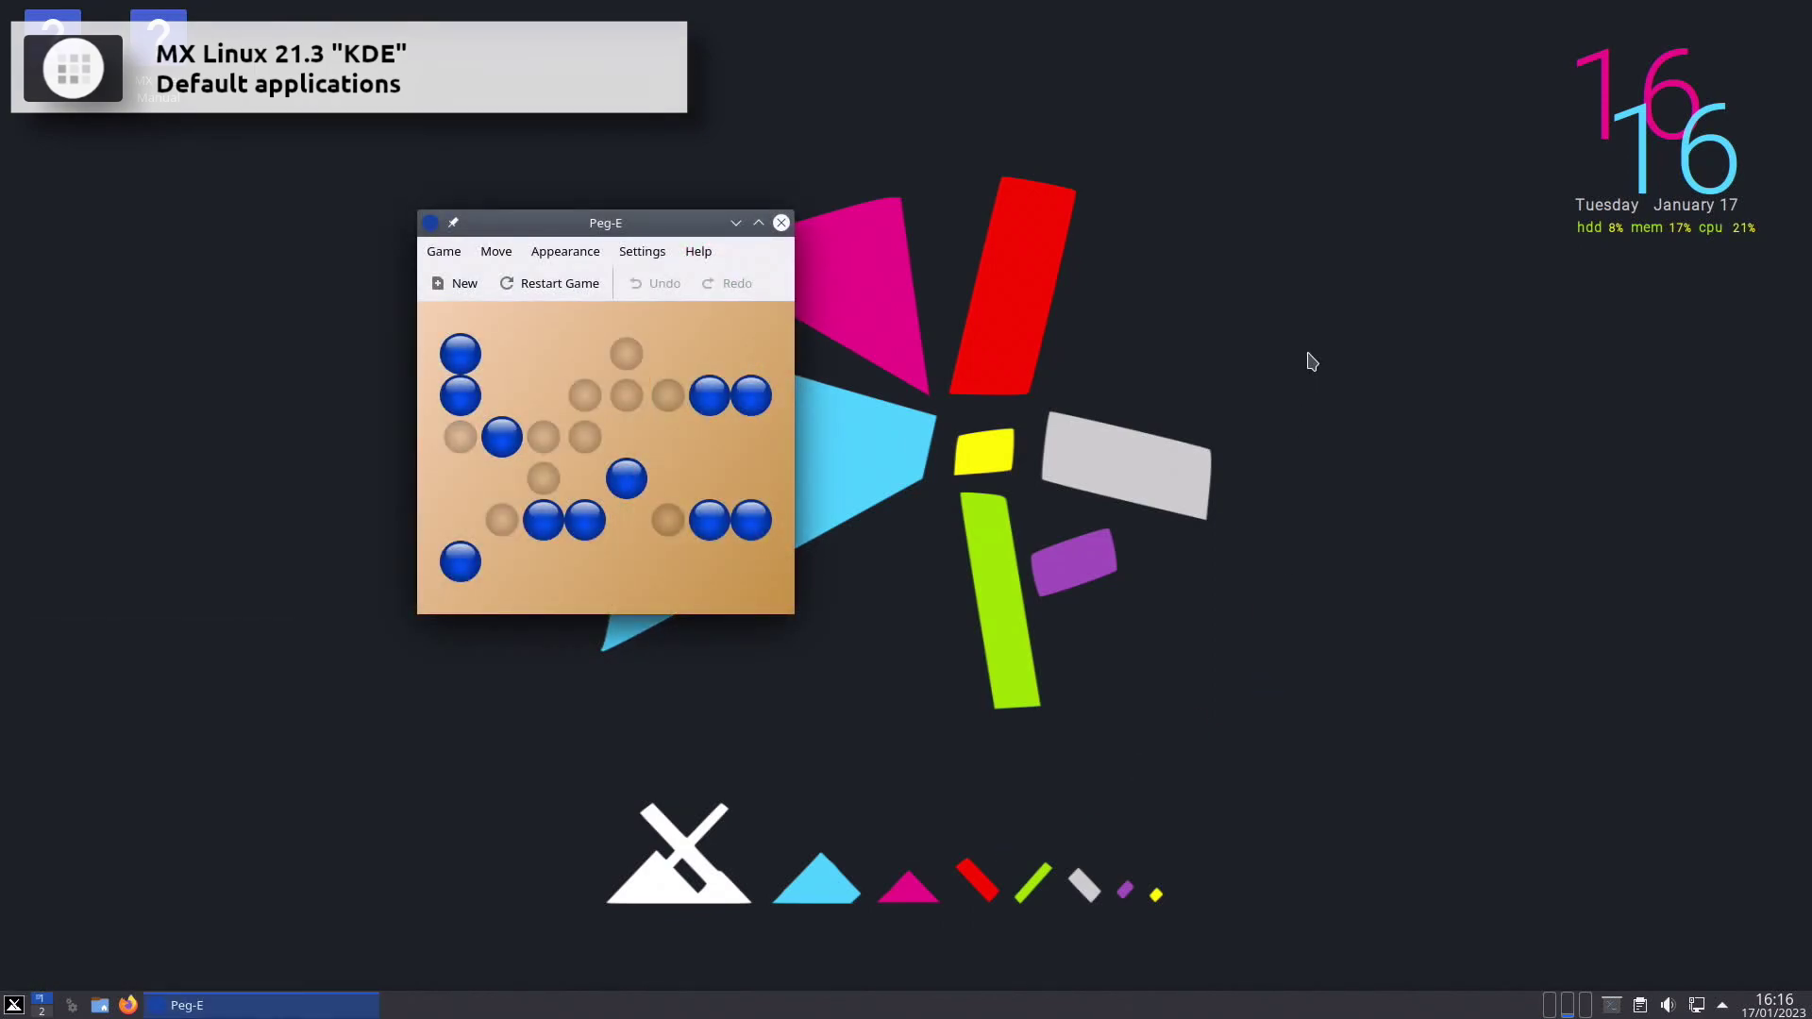
pyautogui.click(782, 224)
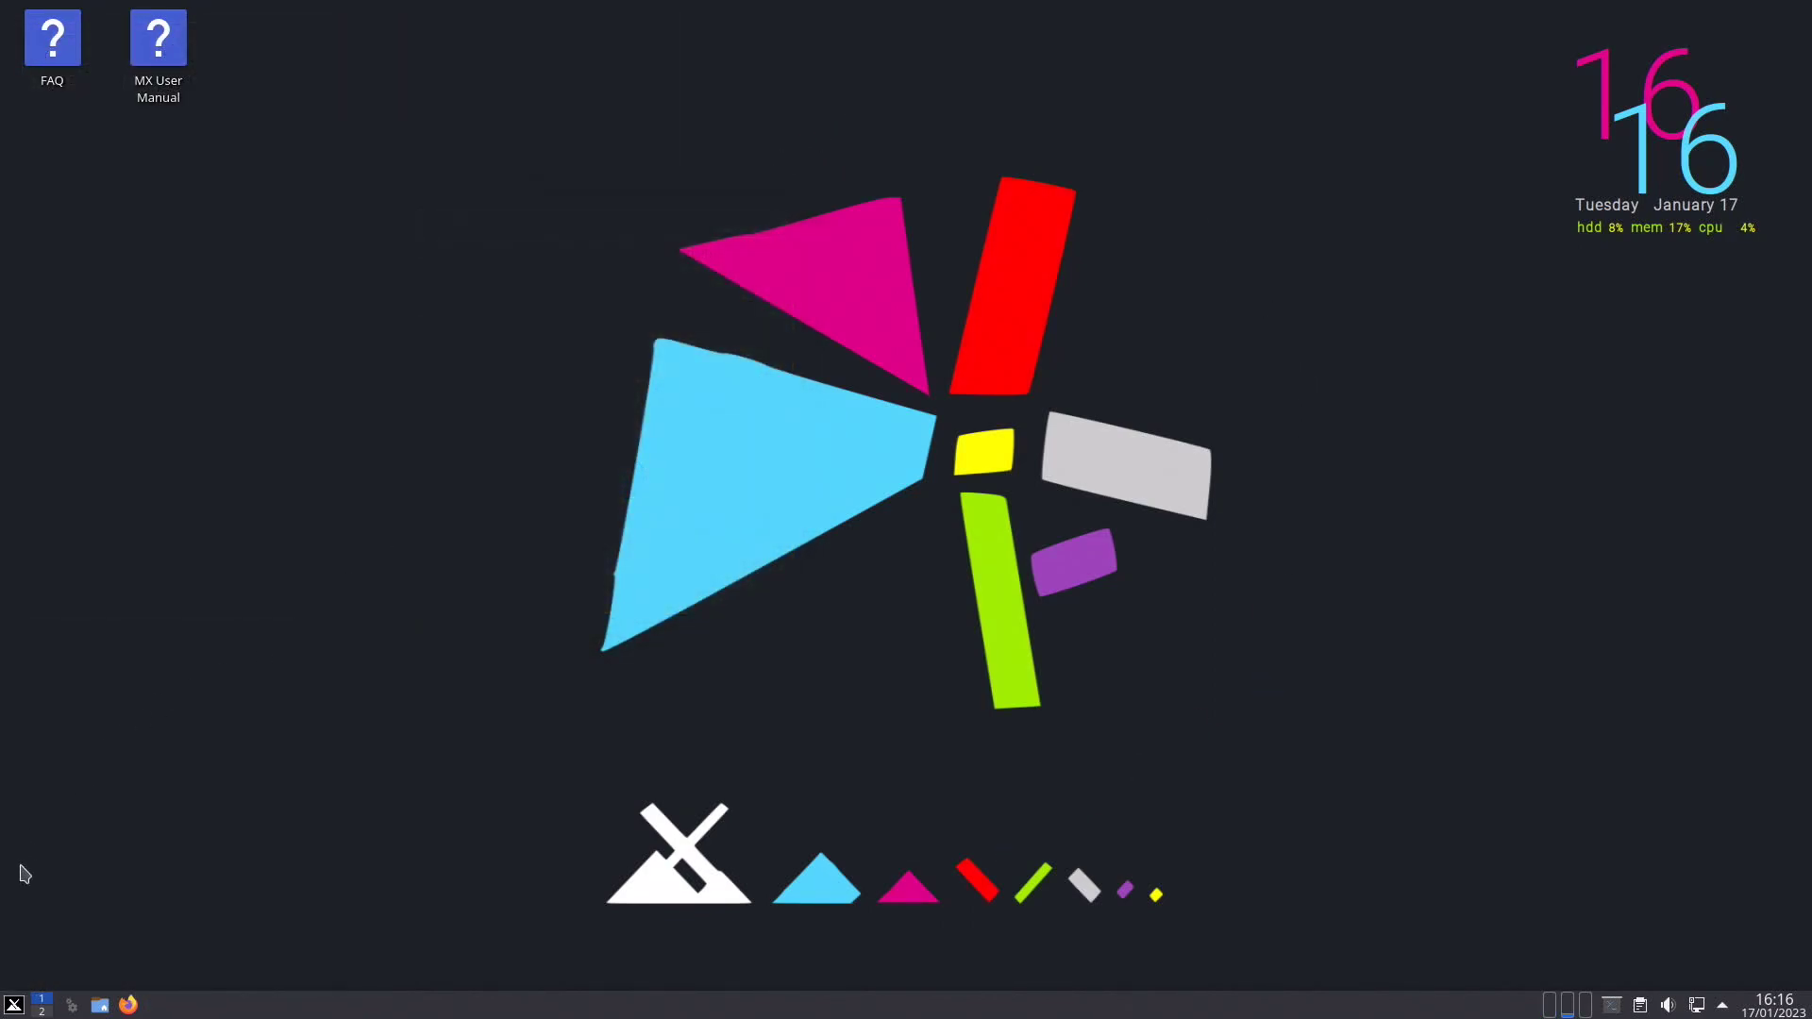
# Step: Launch the GNU Image Manipulation Program from the graphics applications and close it
pyautogui.click(11, 1006)
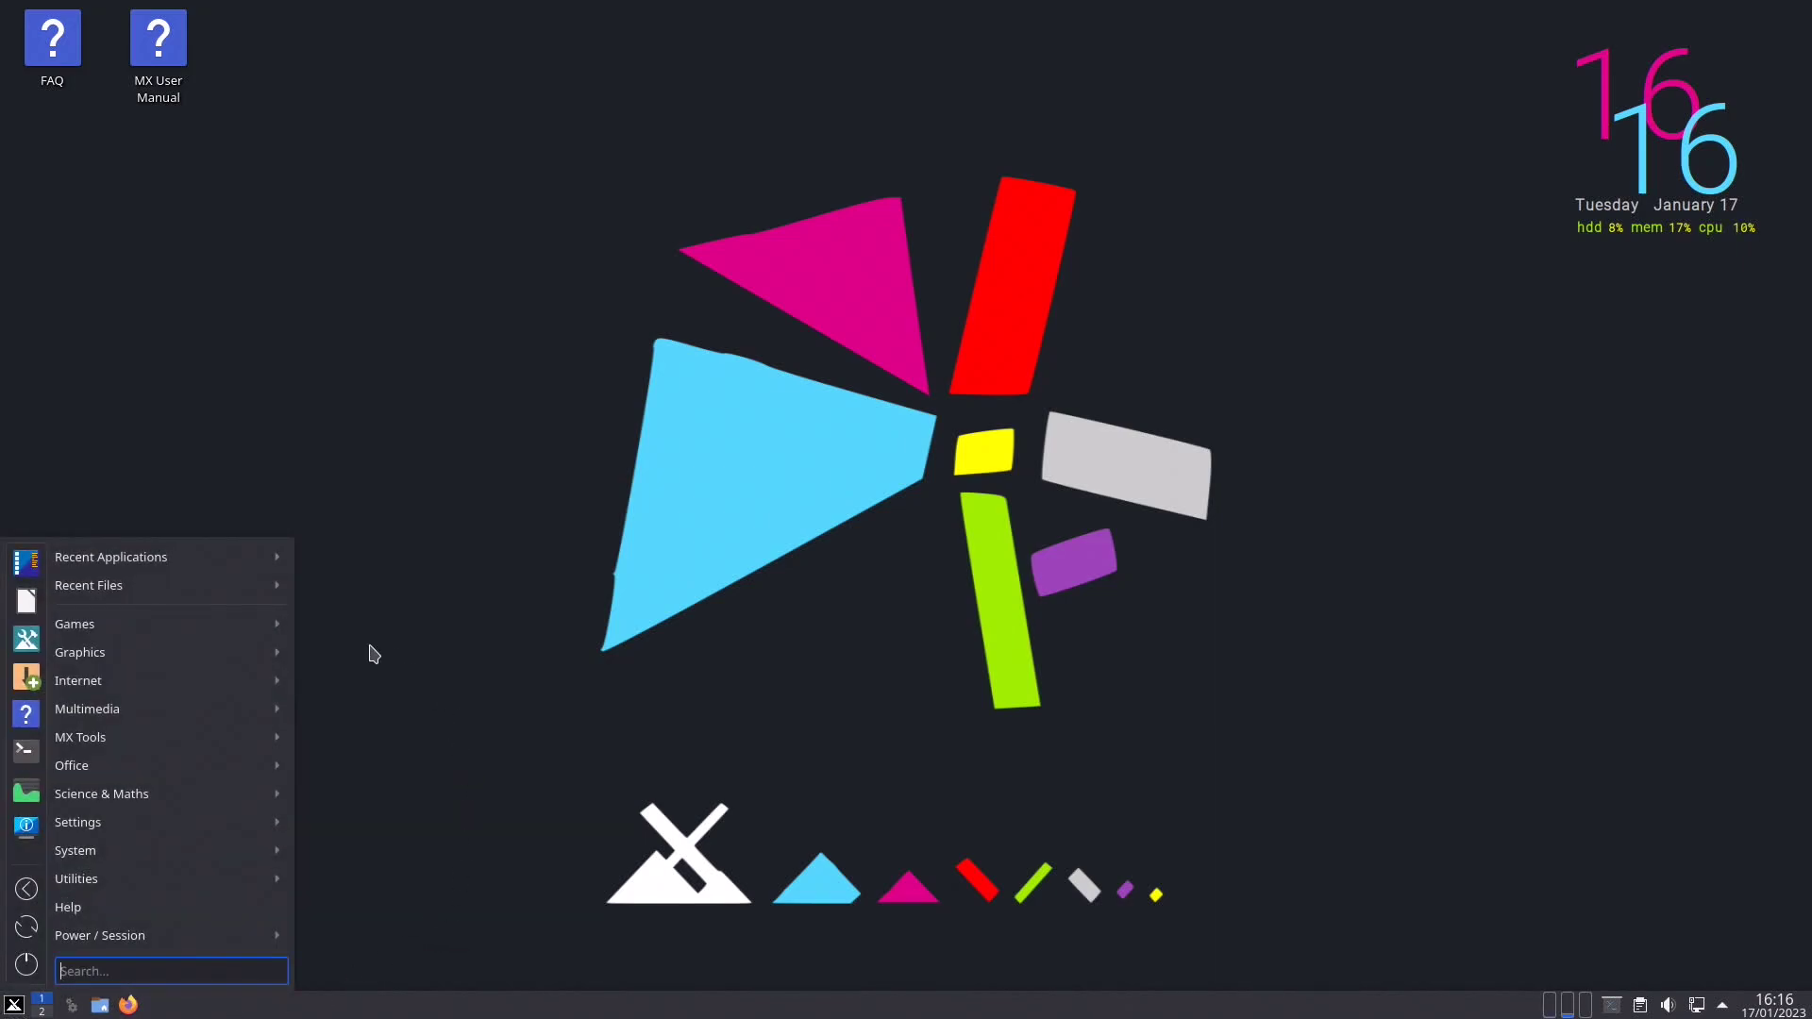
pyautogui.moveTo(216, 663)
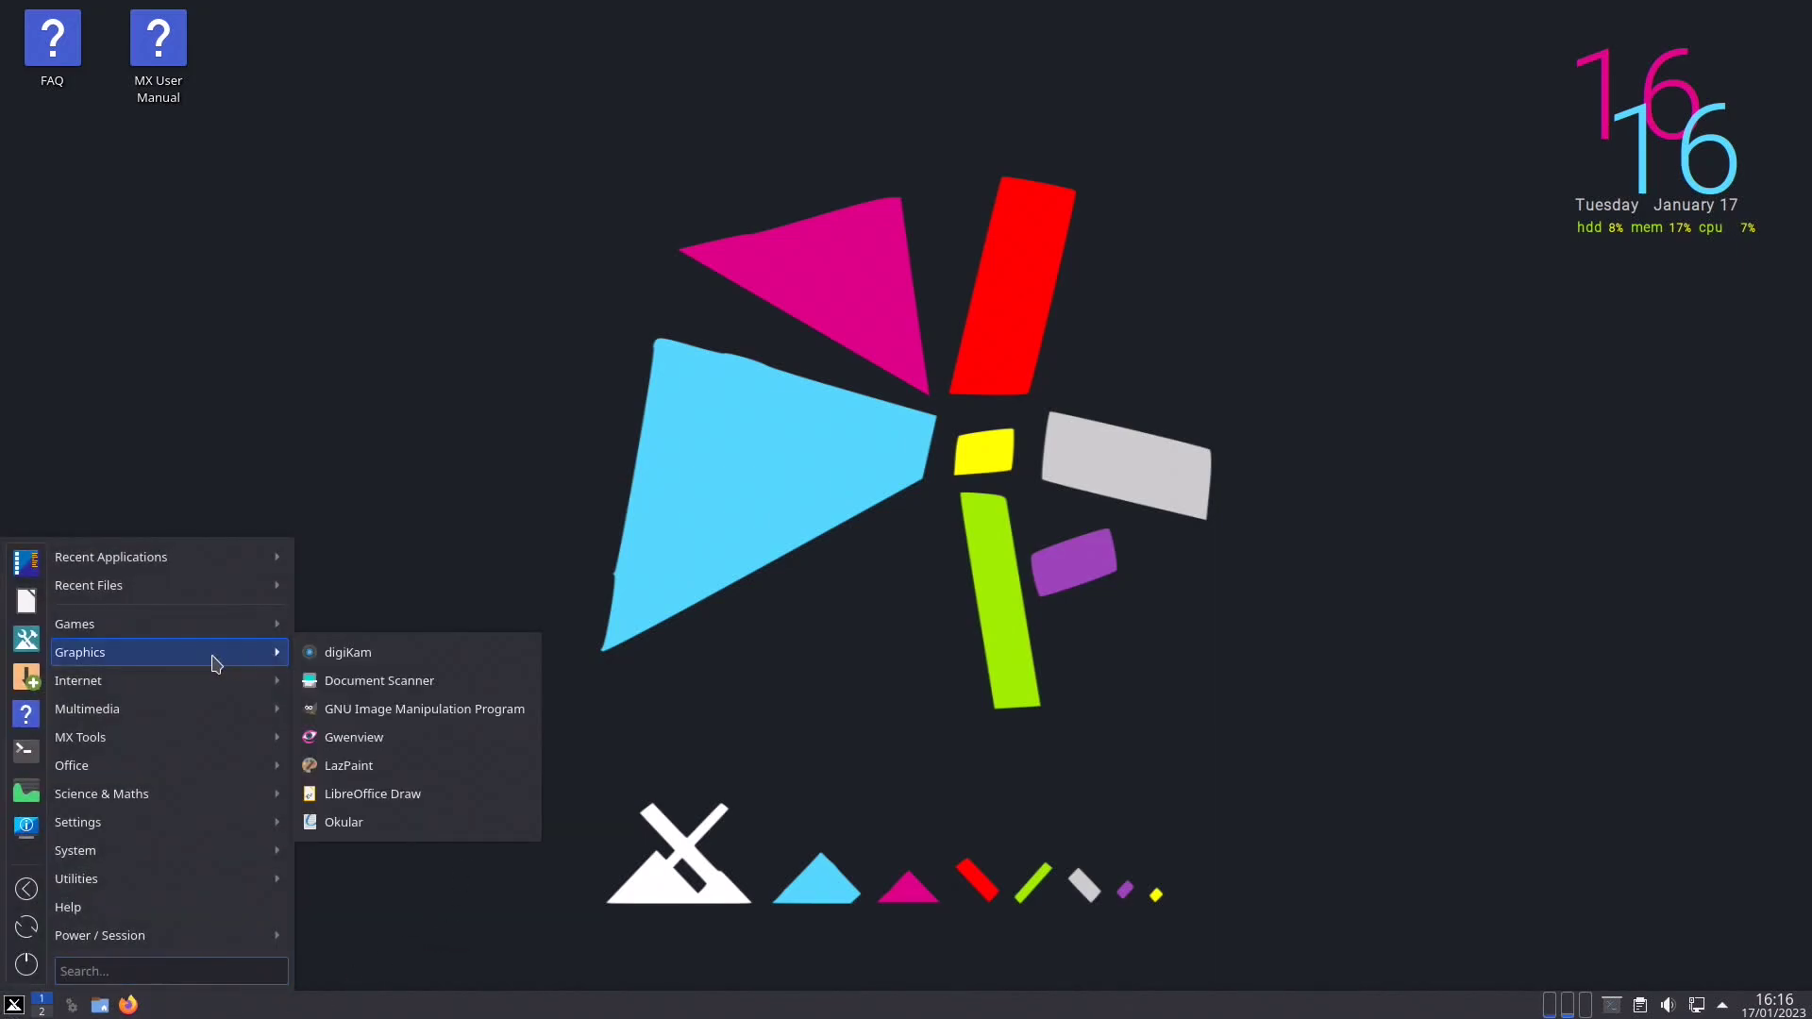
pyautogui.click(405, 709)
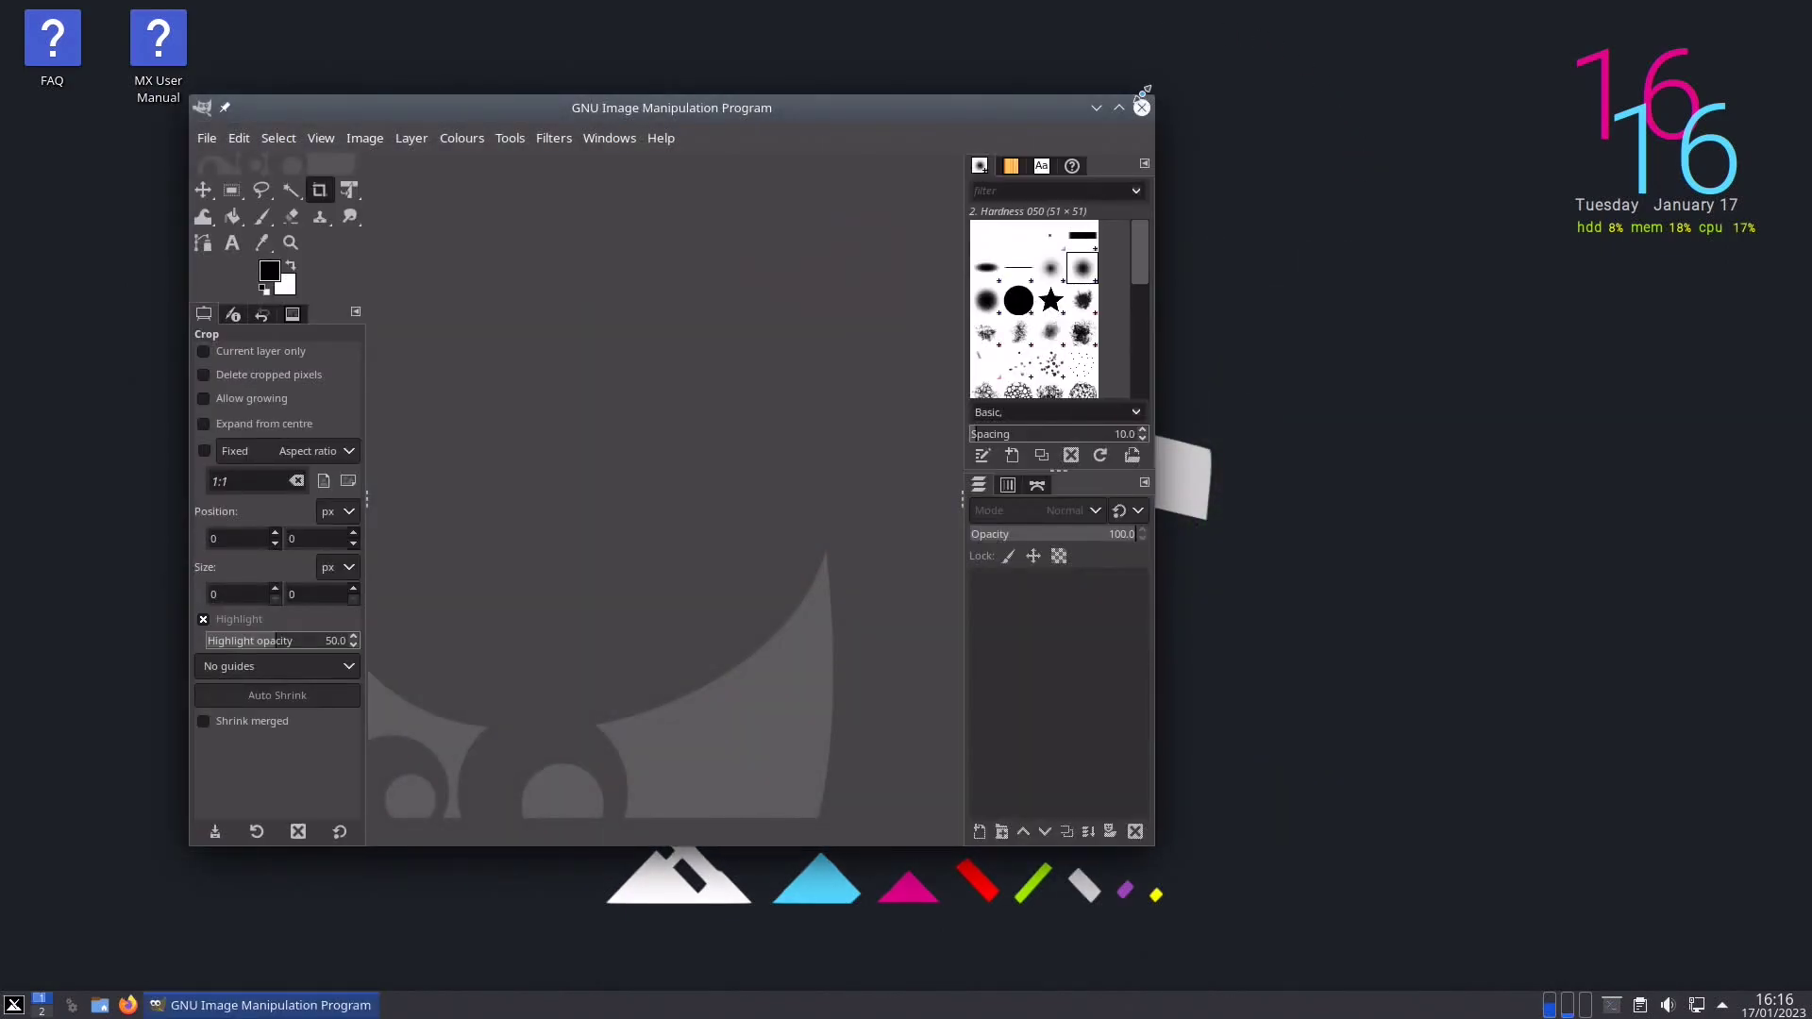
pyautogui.click(1142, 107)
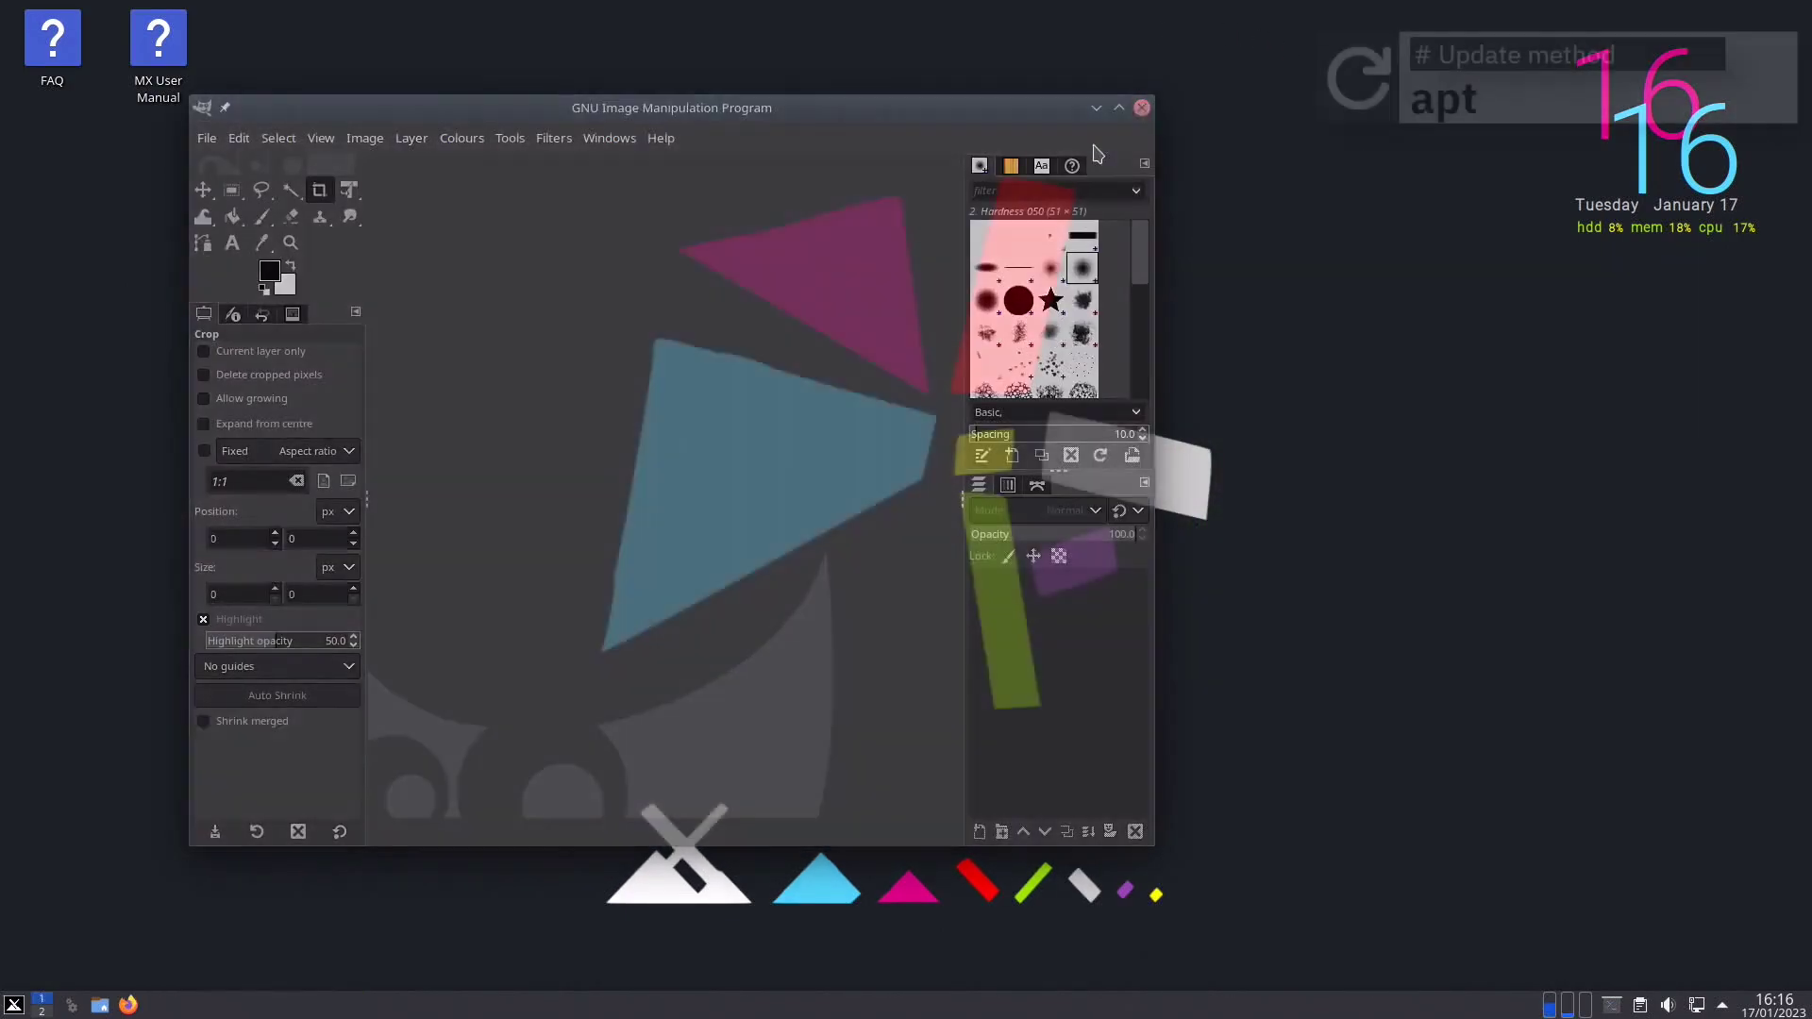
# Step: Launch Firefox from the internet applications
pyautogui.click(7, 1006)
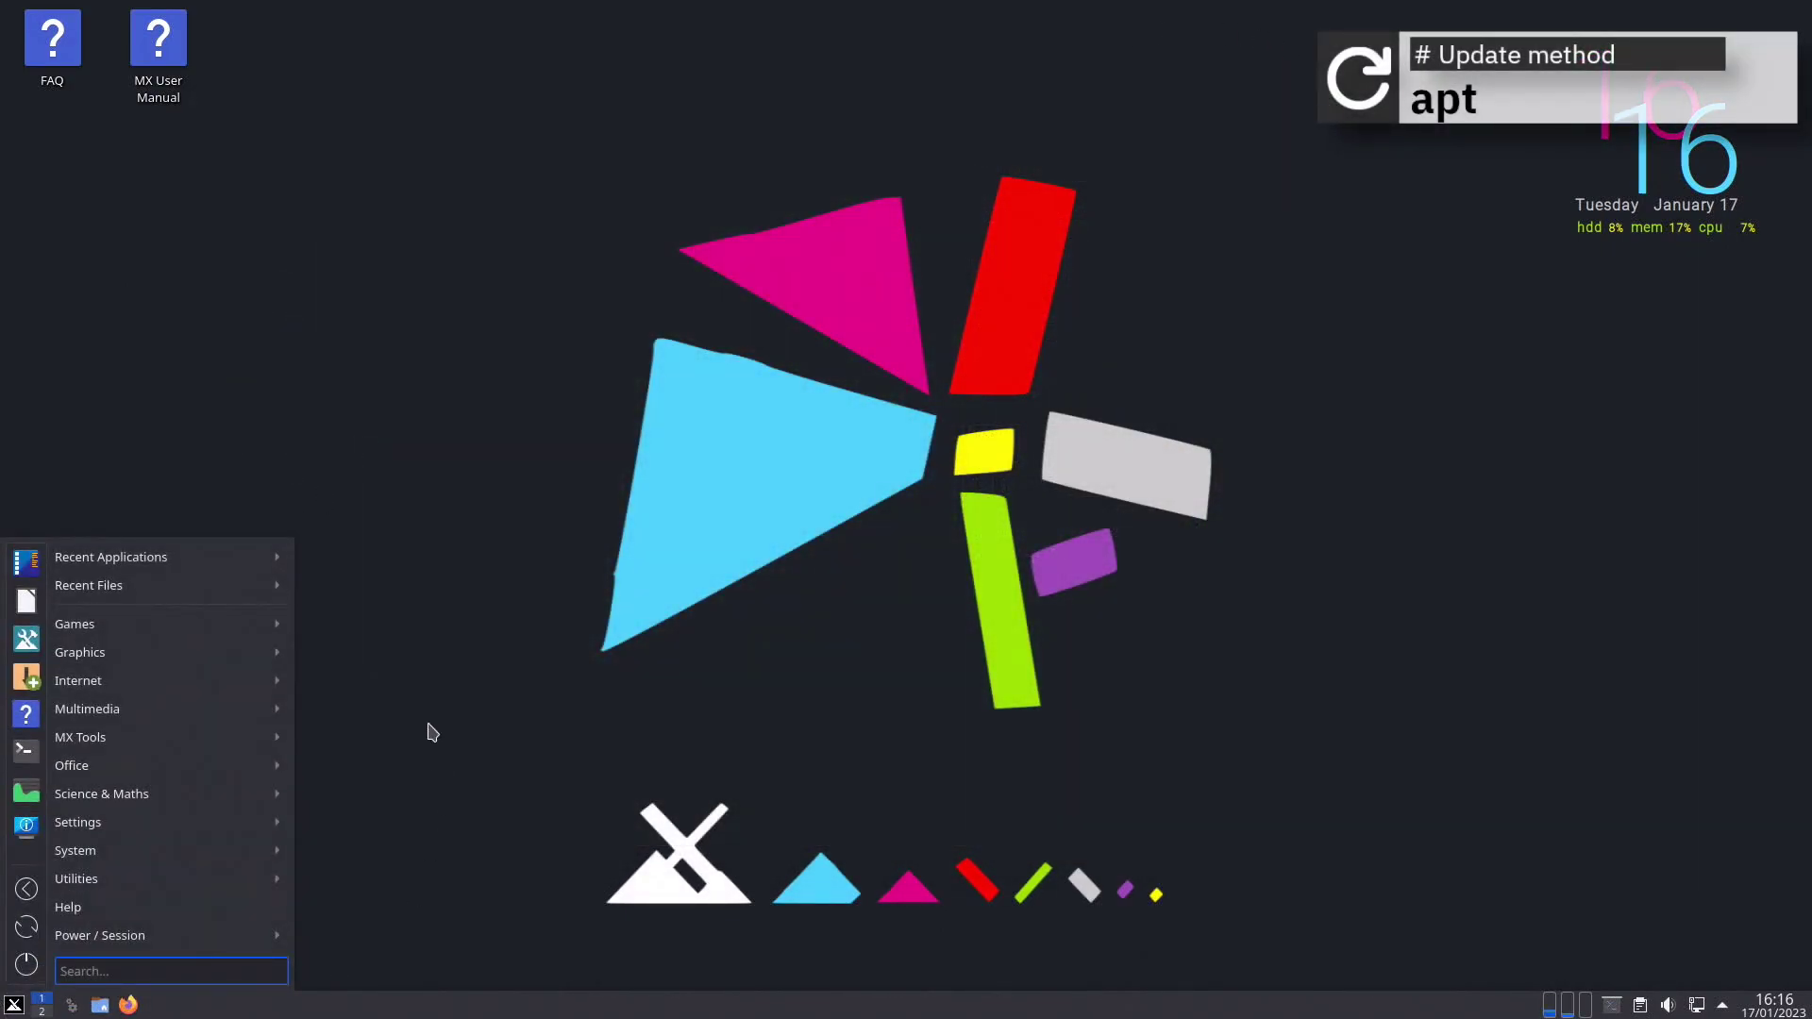
pyautogui.moveTo(231, 687)
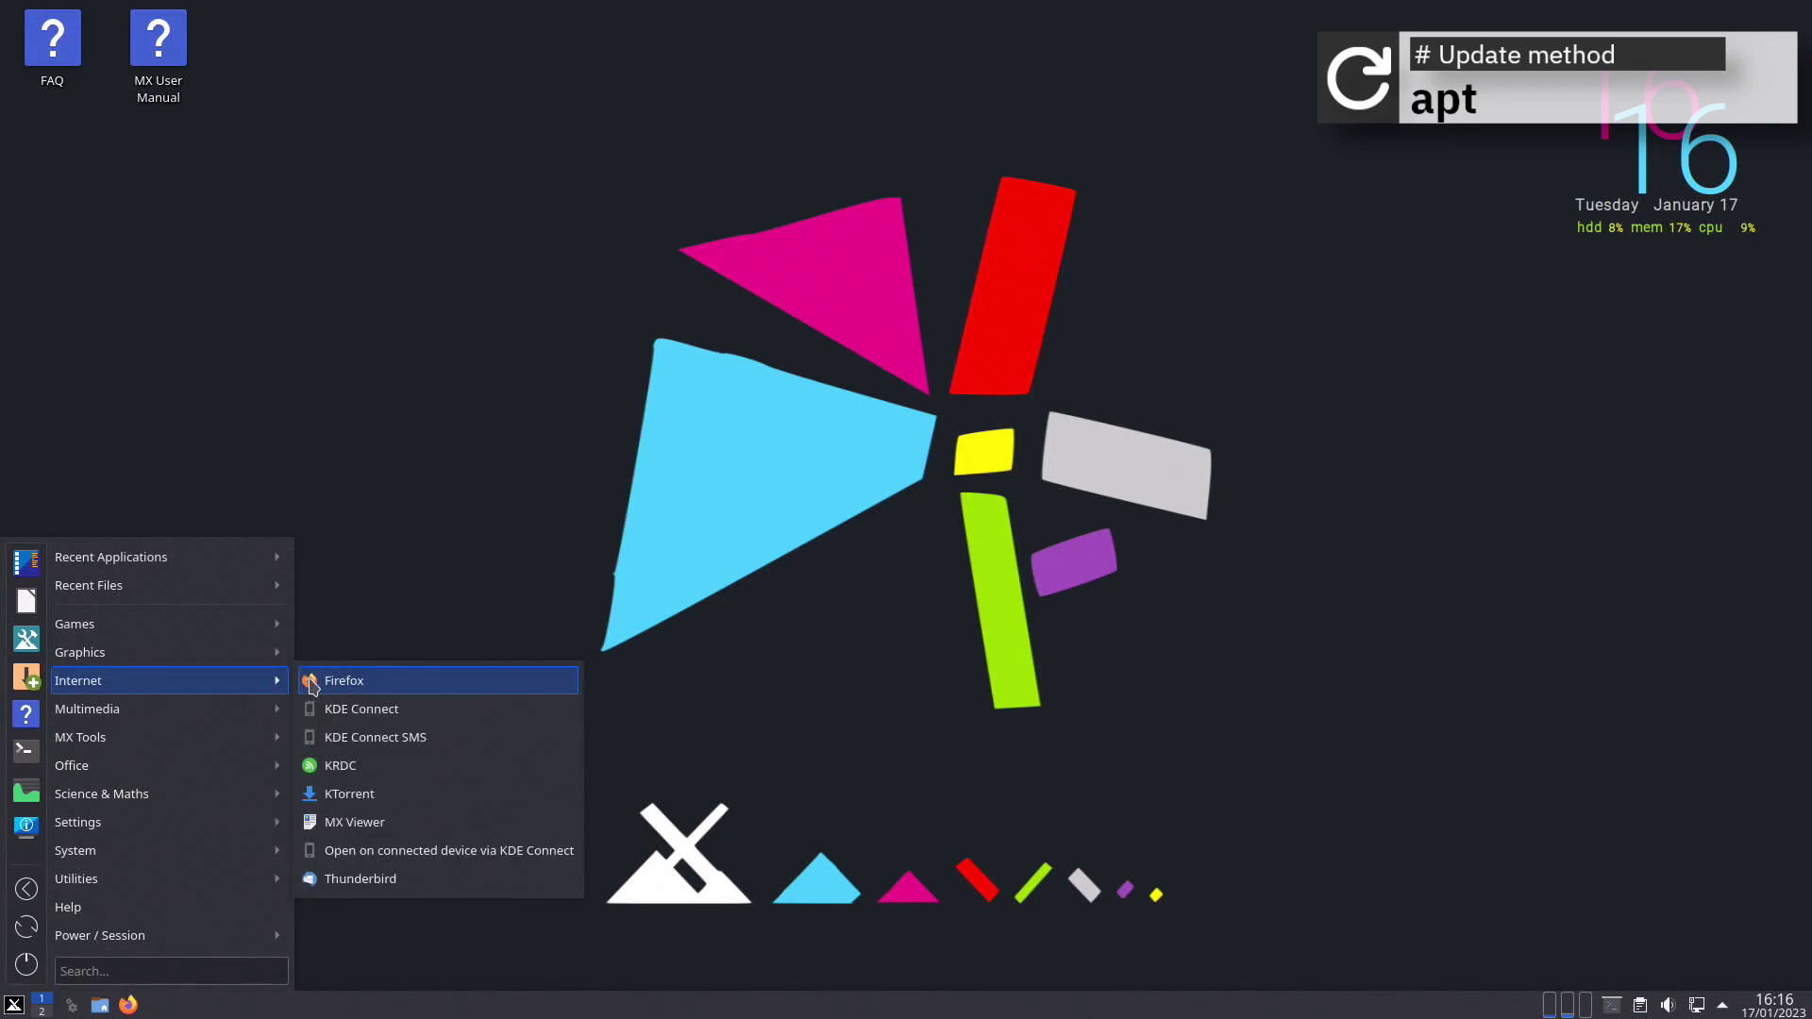
pyautogui.click(344, 680)
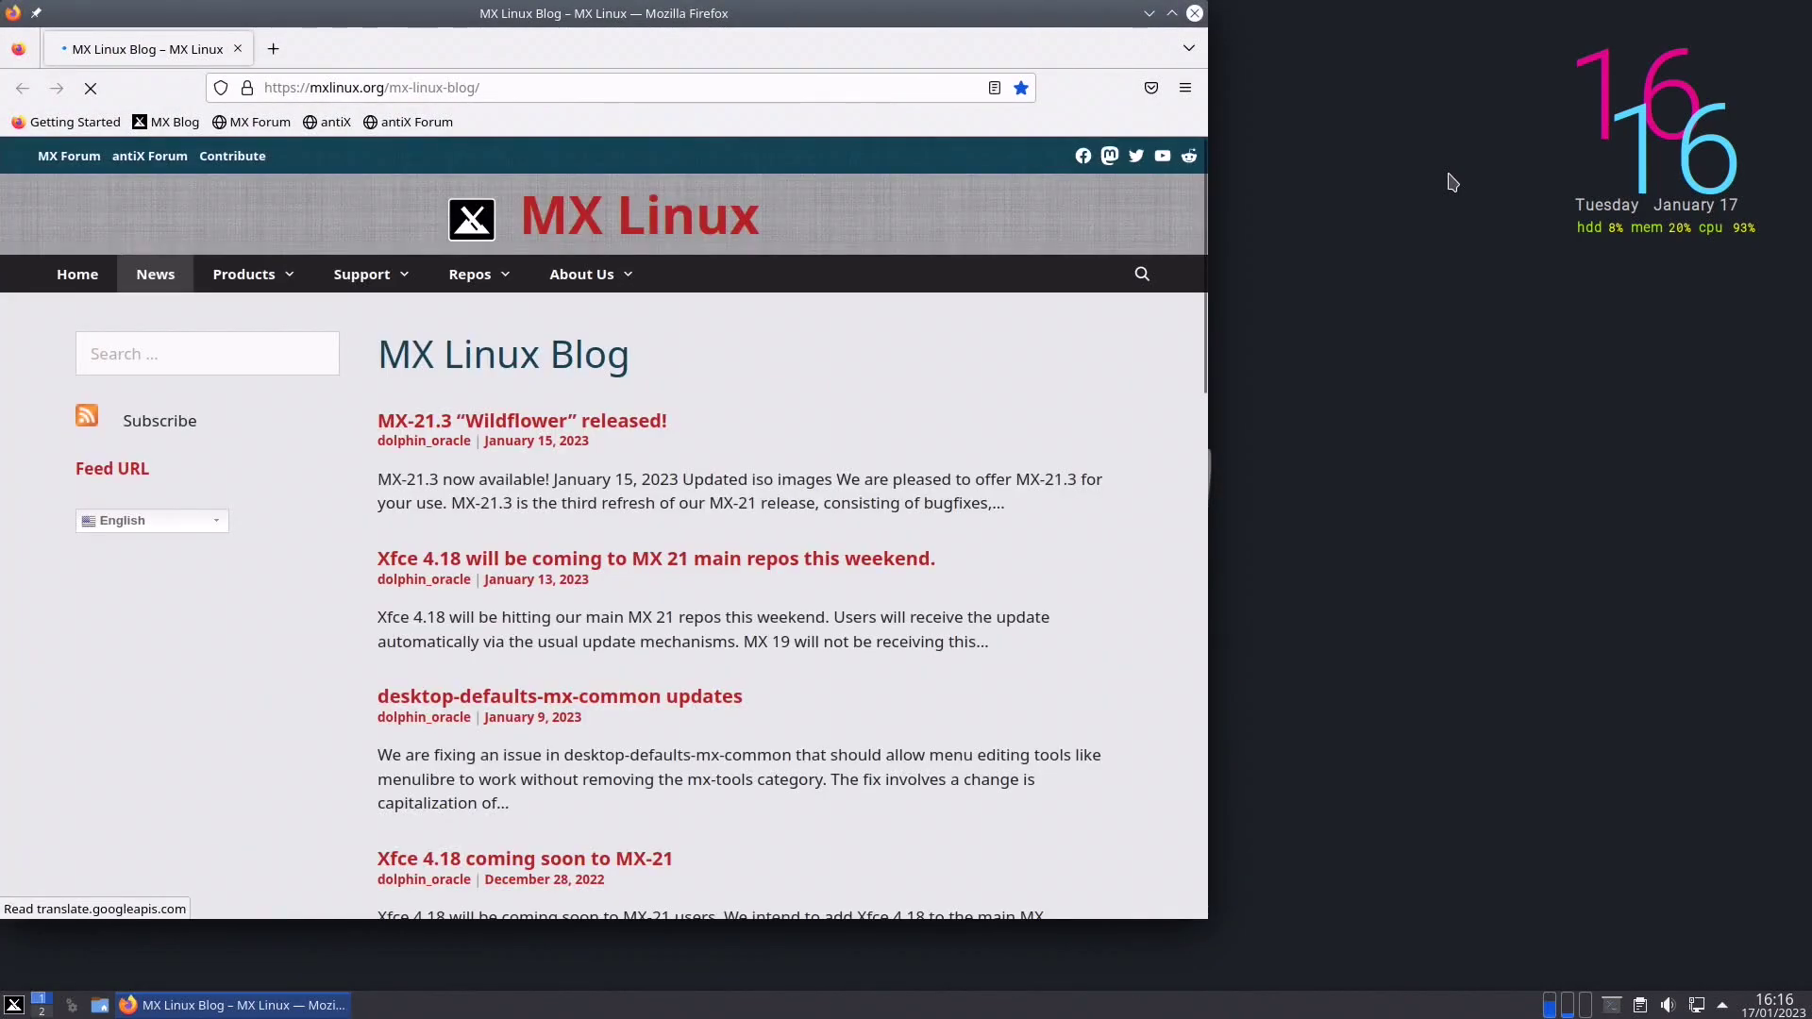
# Step: Close Firefox, and launch VLC media player from the multimedia applications and close it
pyautogui.click(1194, 14)
pyautogui.click(12, 1006)
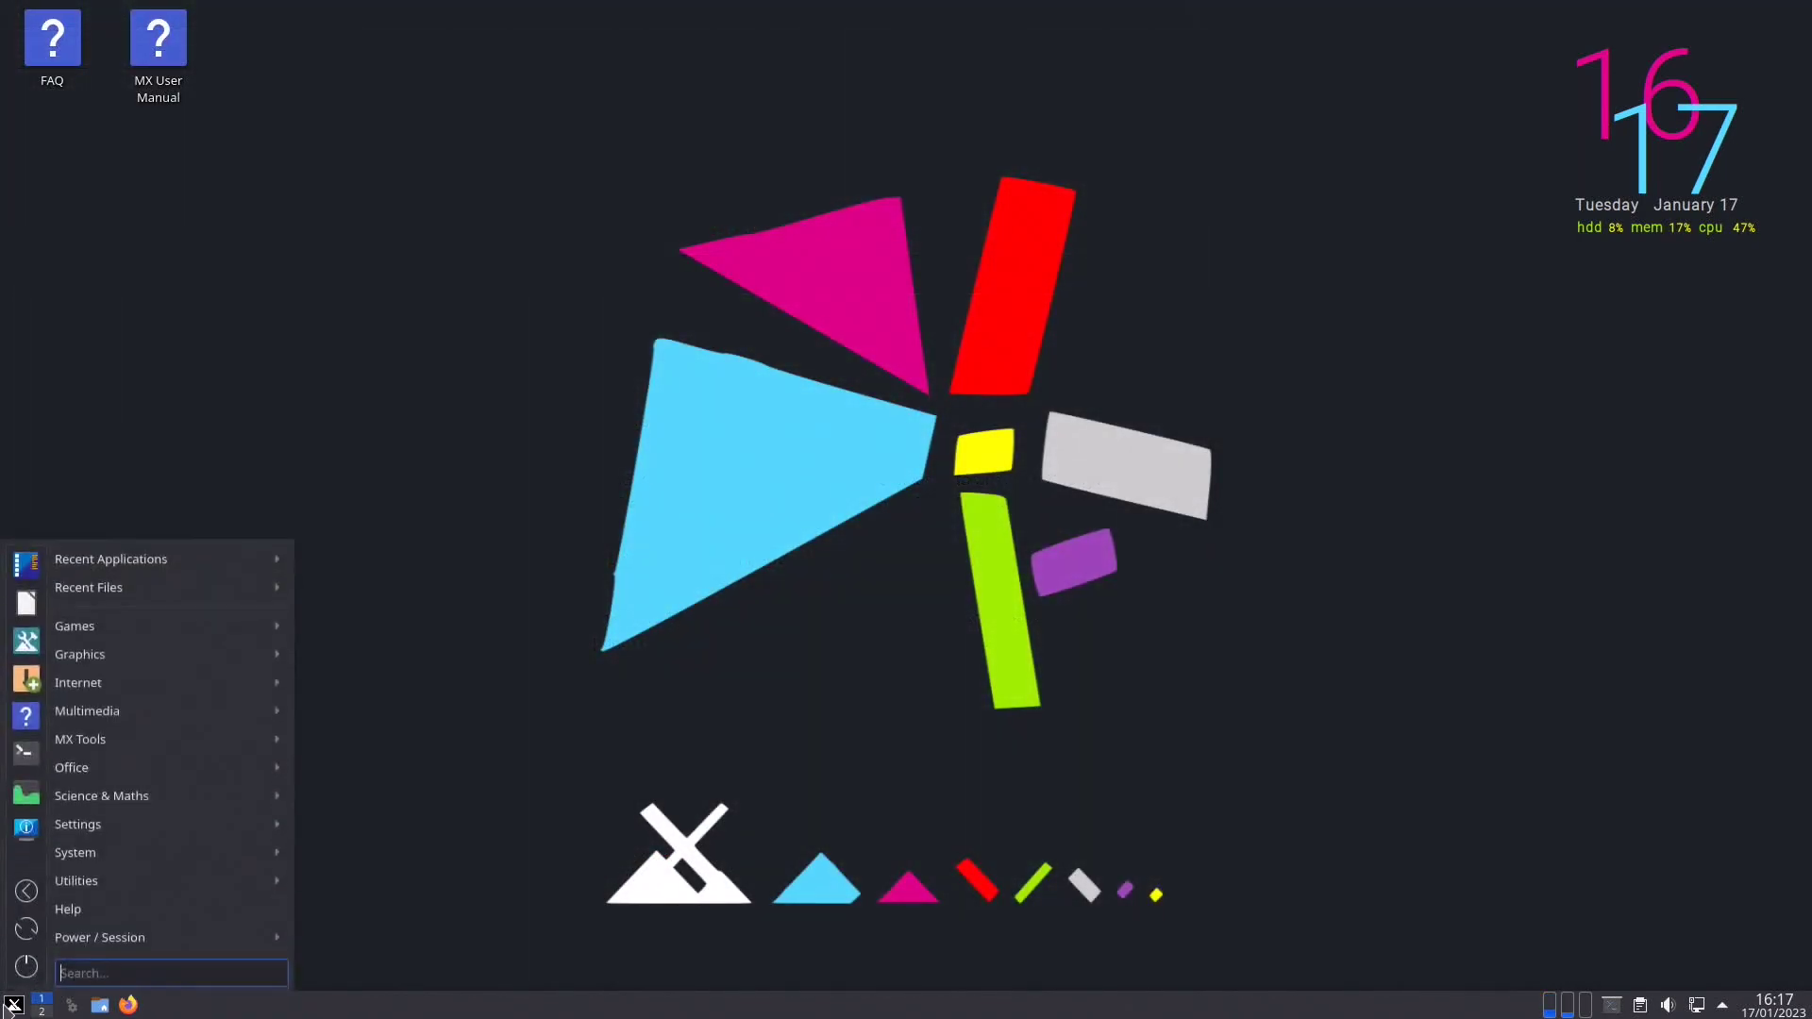
pyautogui.moveTo(244, 710)
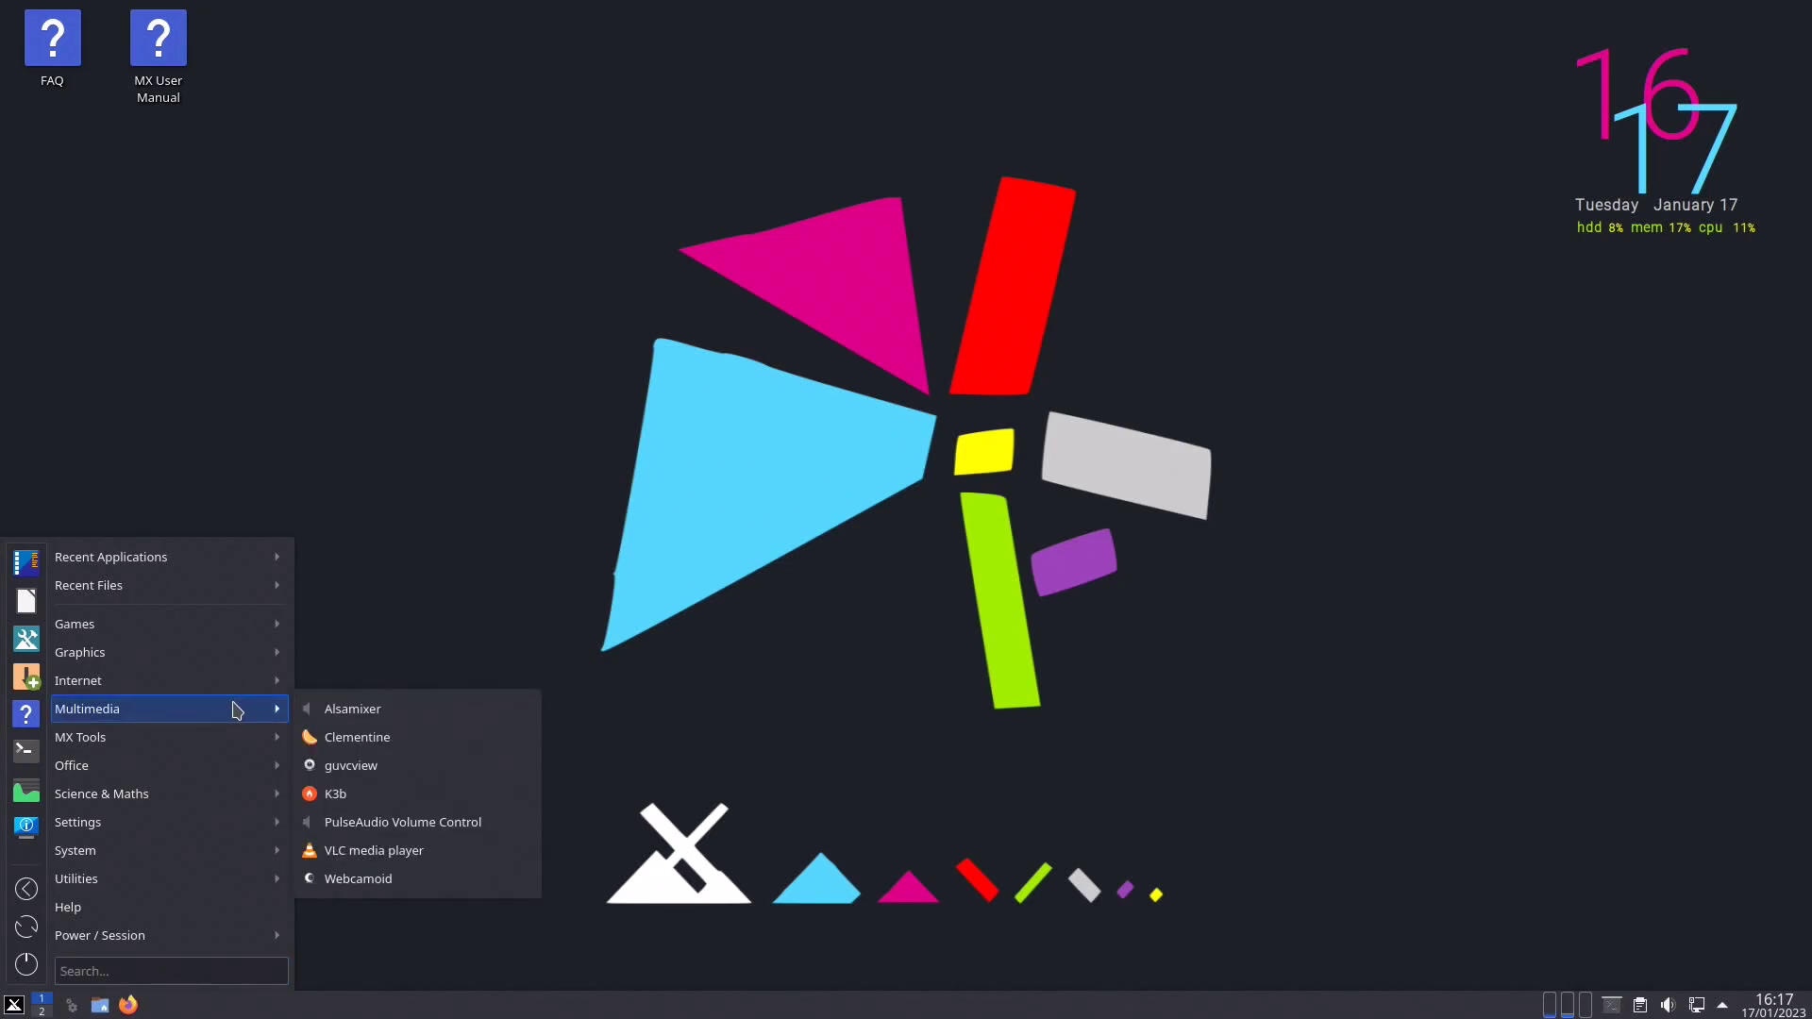
pyautogui.click(415, 851)
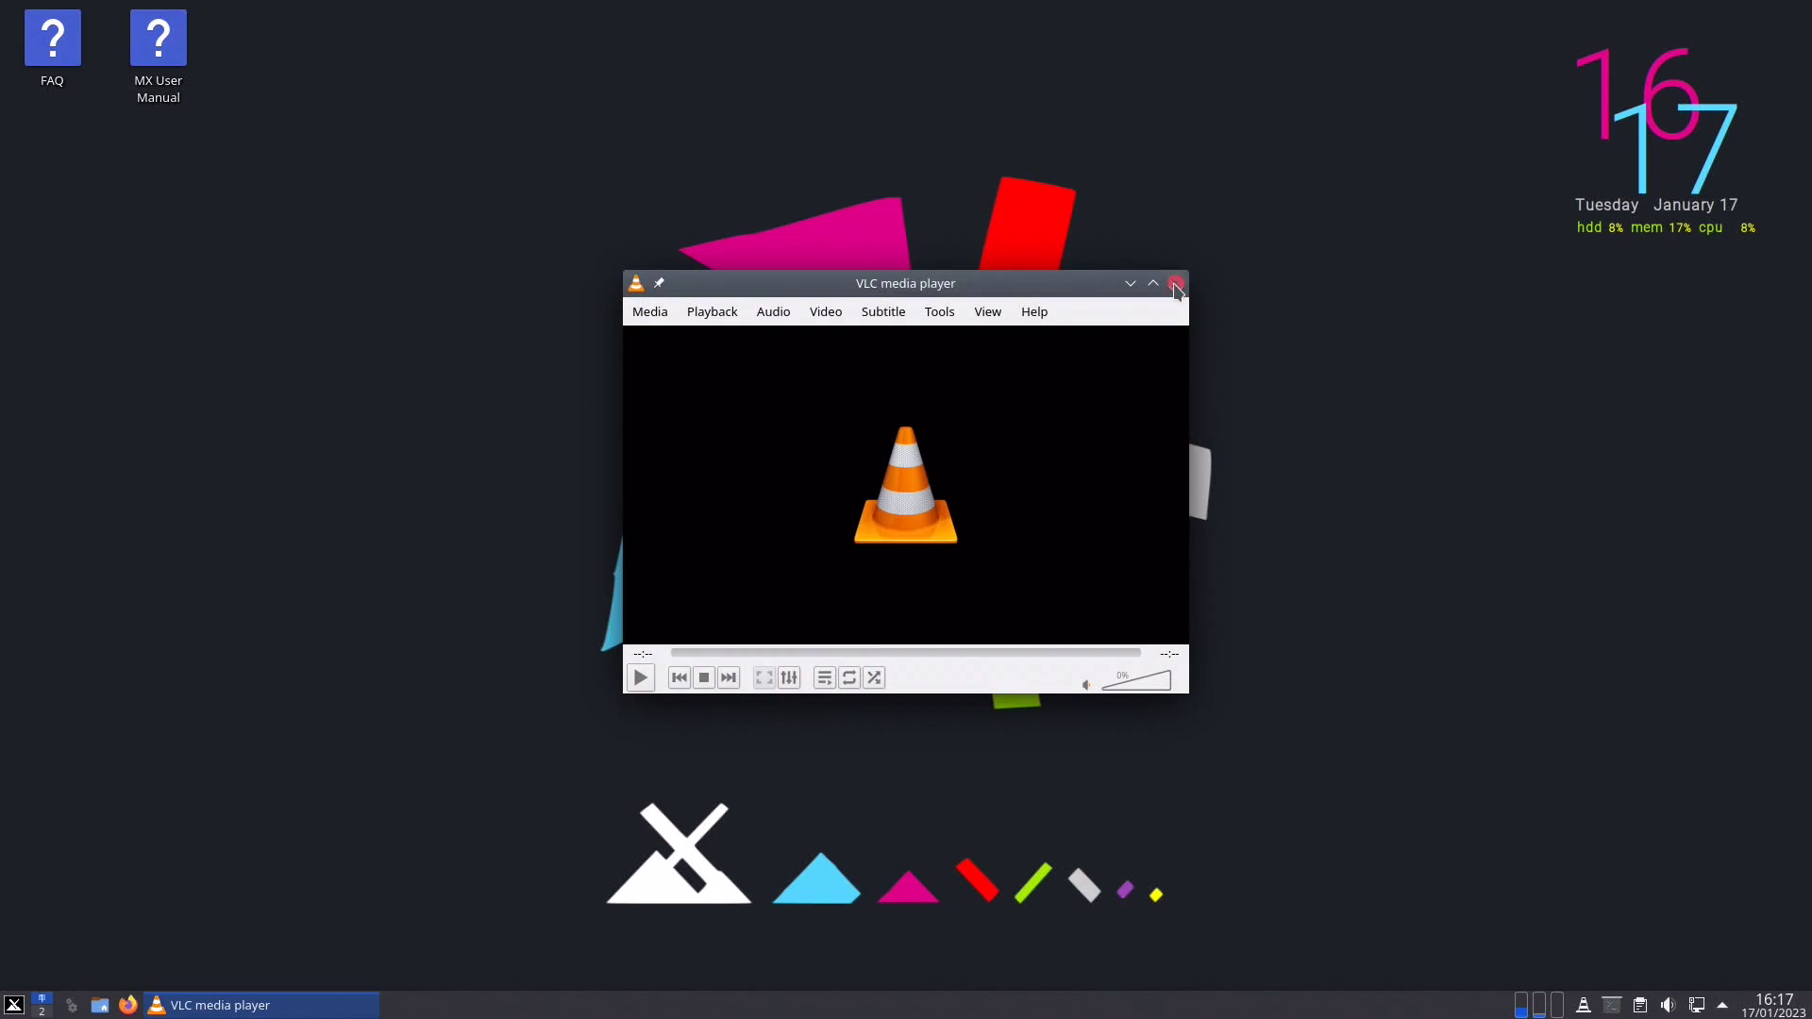
pyautogui.click(1176, 285)
# Step: Launch LibreOffice Writer from the office applications and close its blank document
pyautogui.click(14, 1004)
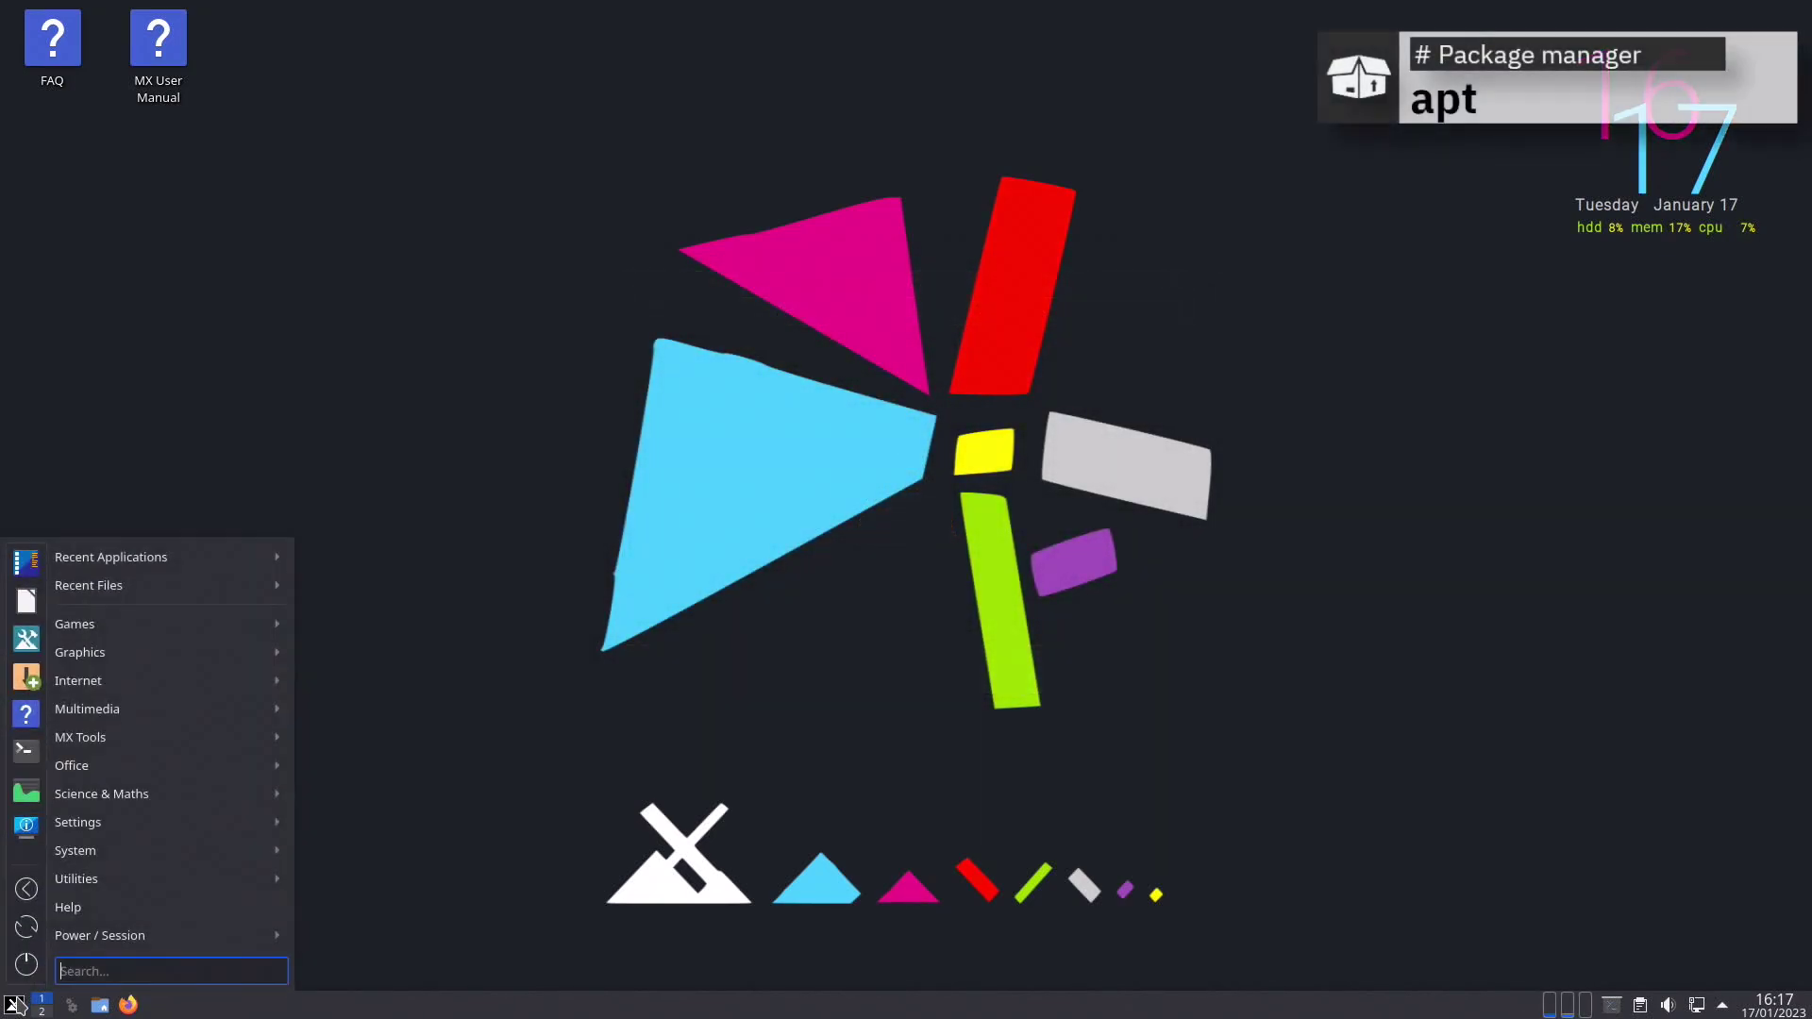
pyautogui.moveTo(254, 747)
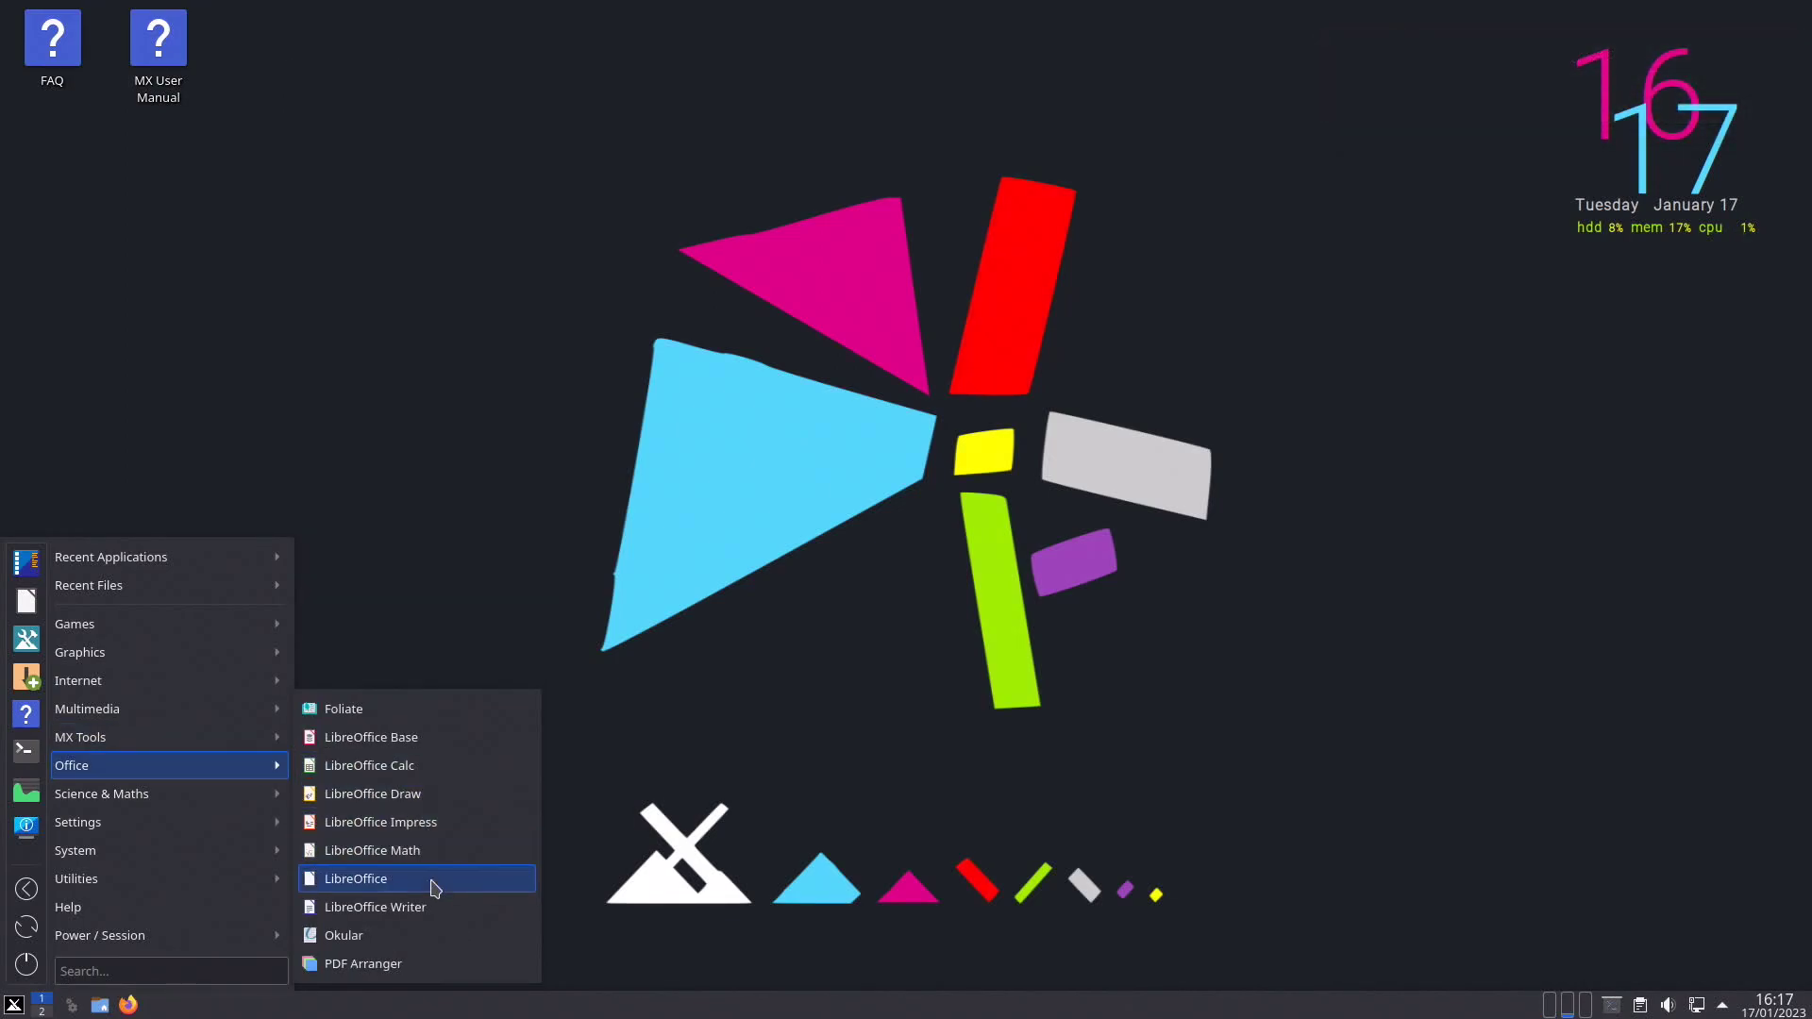
pyautogui.click(442, 907)
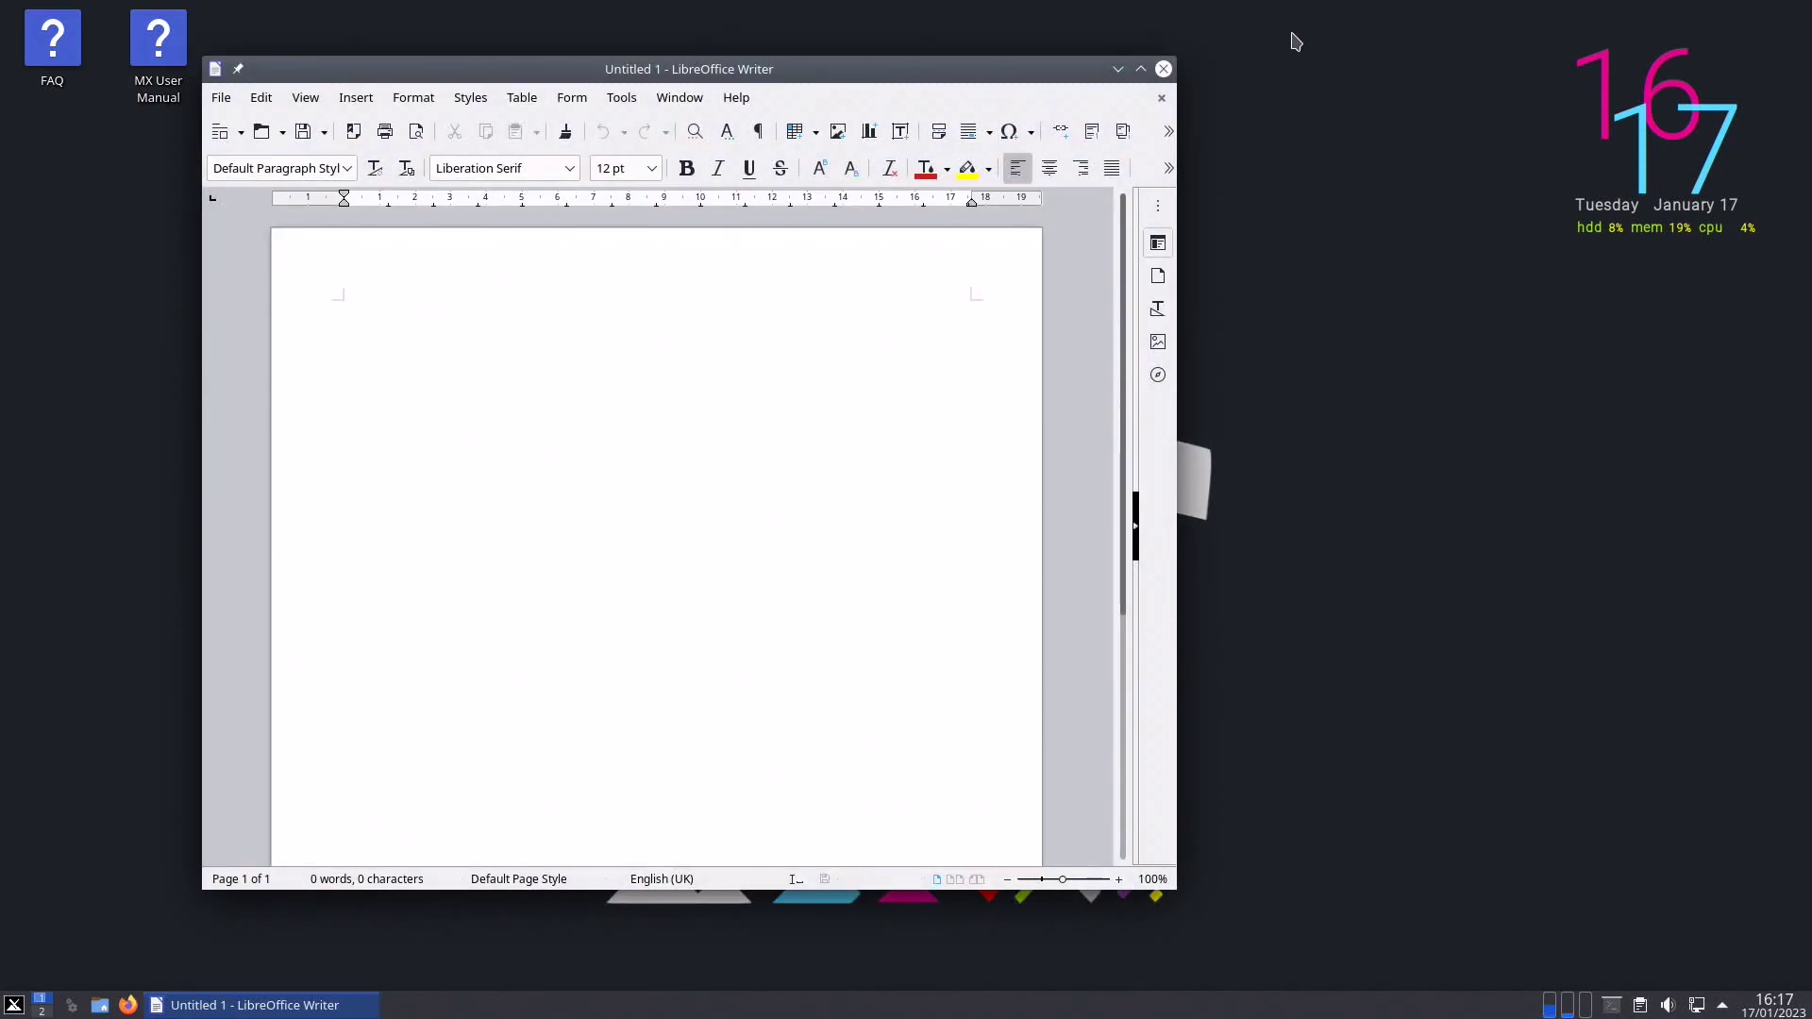
pyautogui.click(1162, 69)
# Step: Launch LibreOffice Math from the science and maths applications and close it
pyautogui.click(16, 1006)
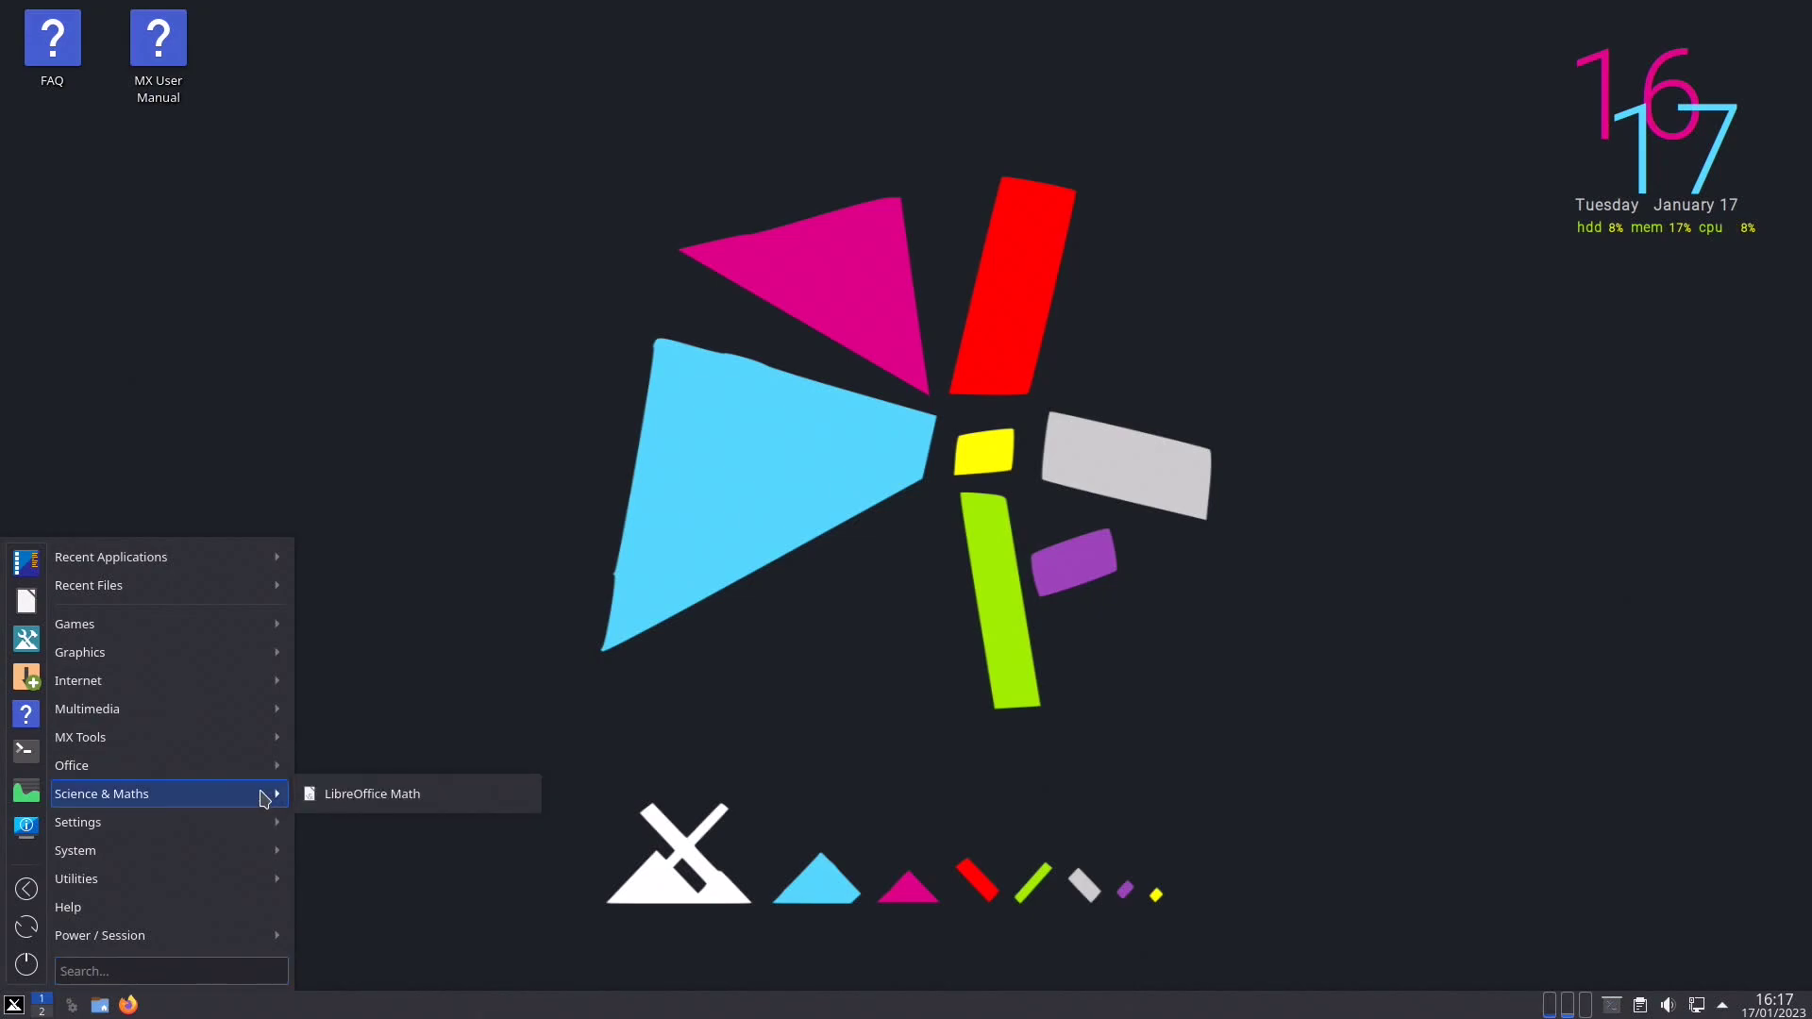
pyautogui.click(317, 796)
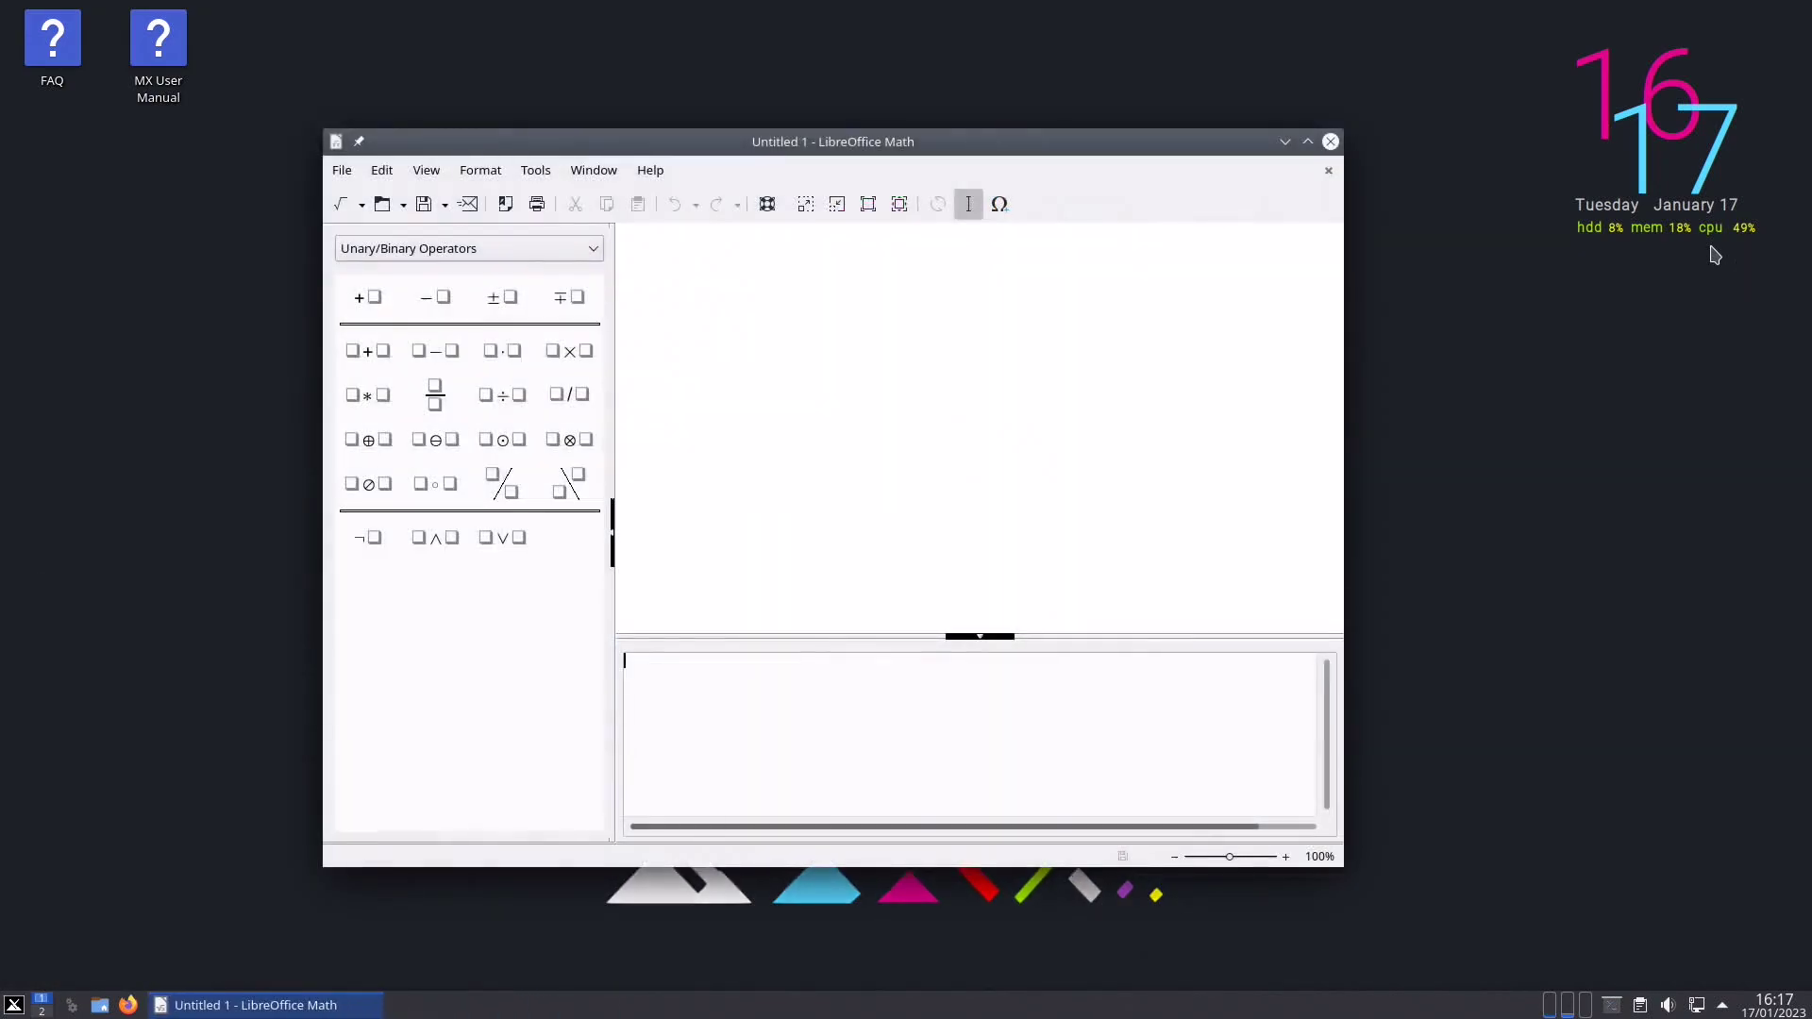
pyautogui.click(1330, 141)
# Step: Open MX Tweak from the settings applications to view its Plasma options and close it
pyautogui.click(13, 1005)
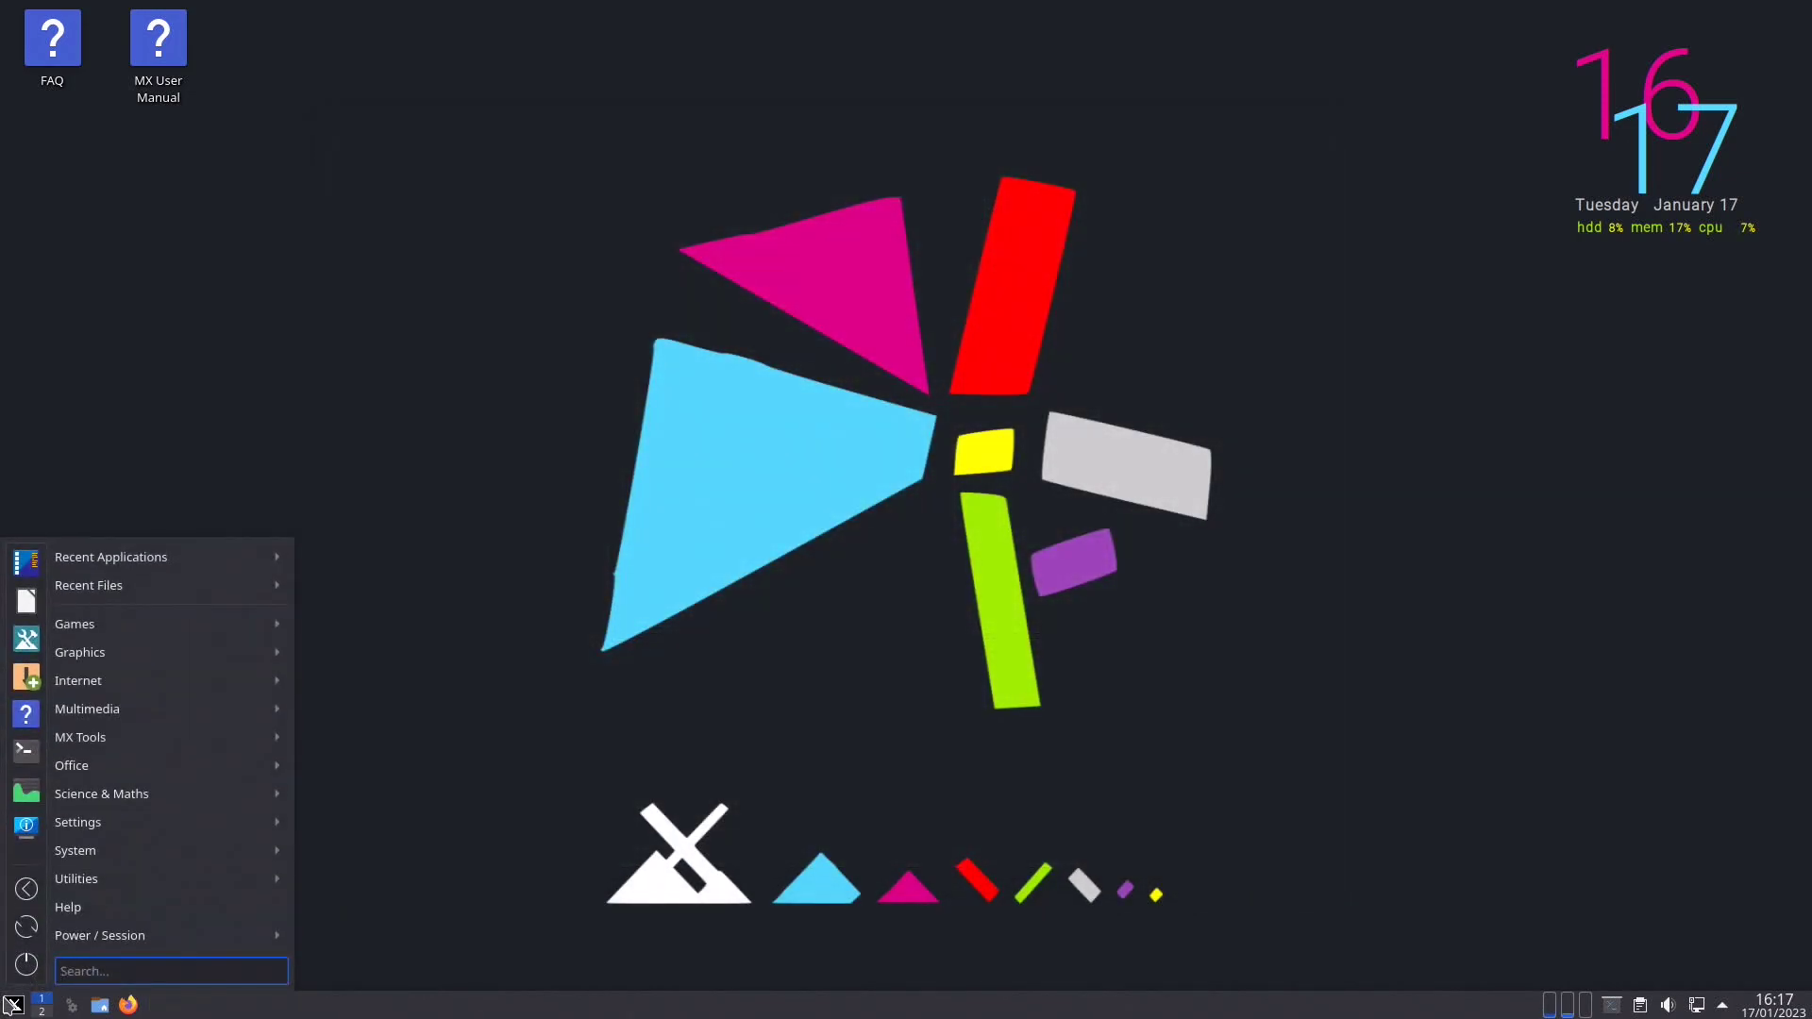
pyautogui.moveTo(262, 822)
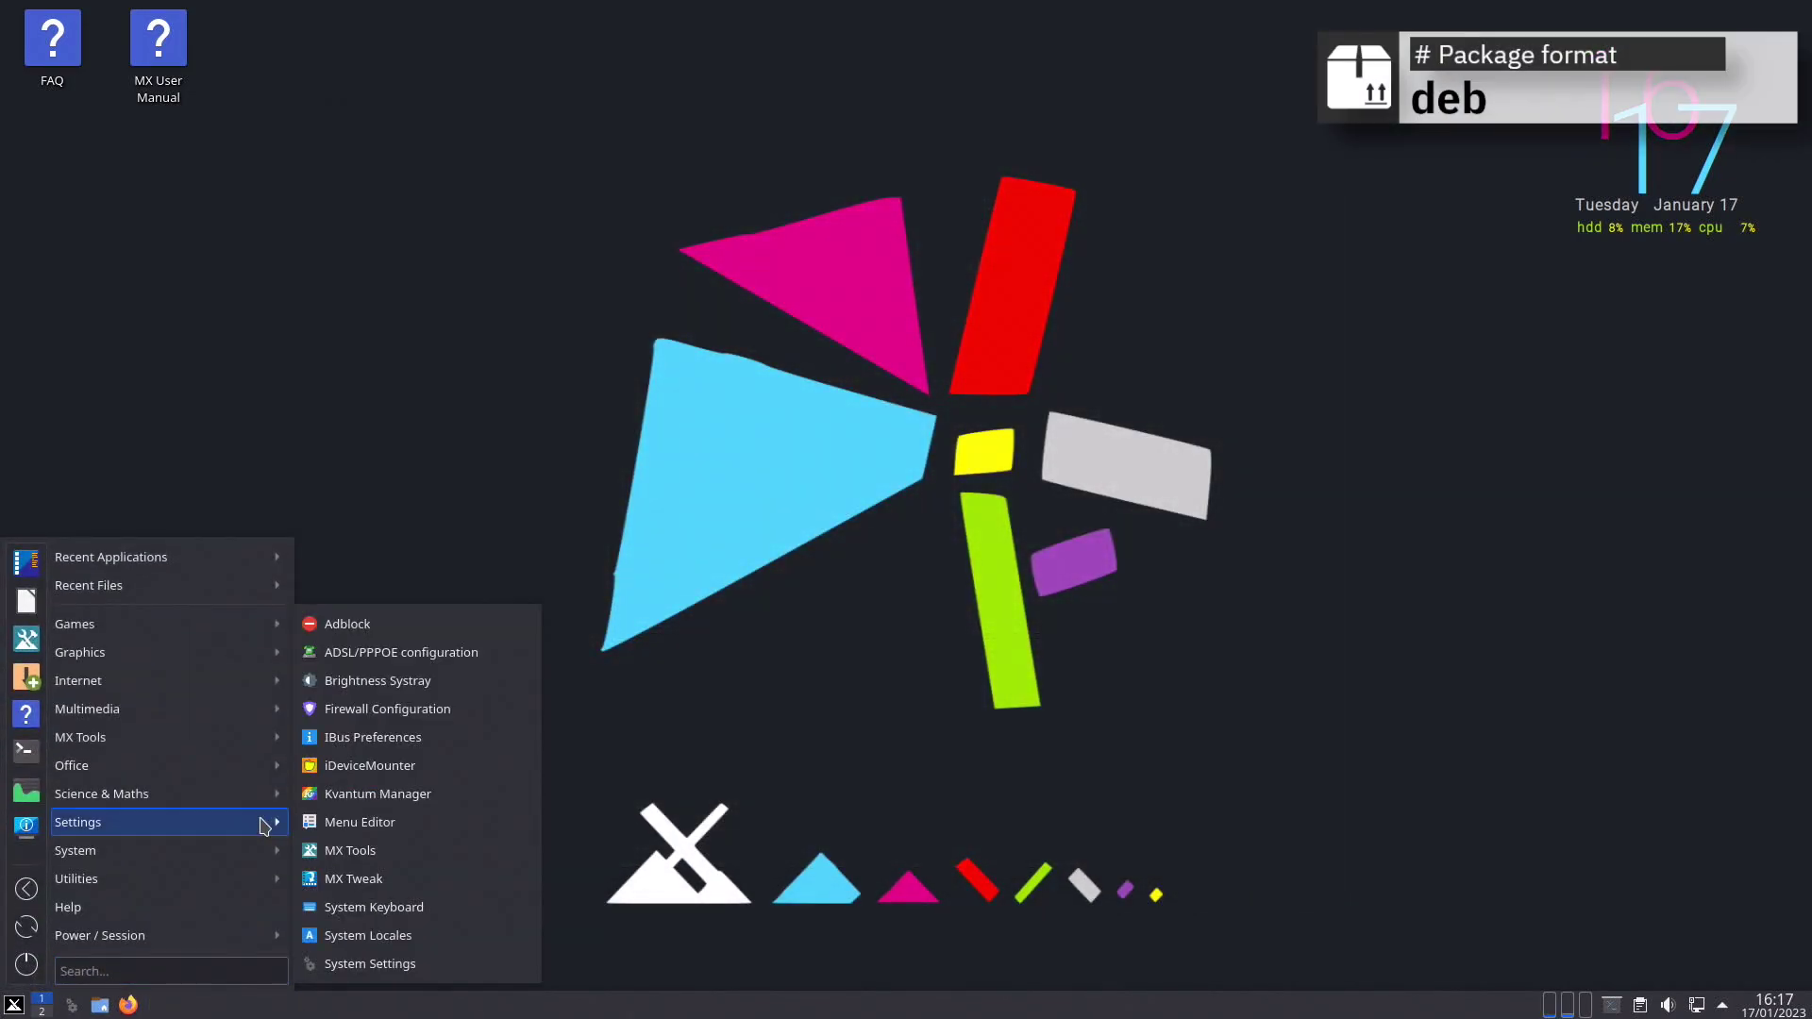
pyautogui.click(375, 878)
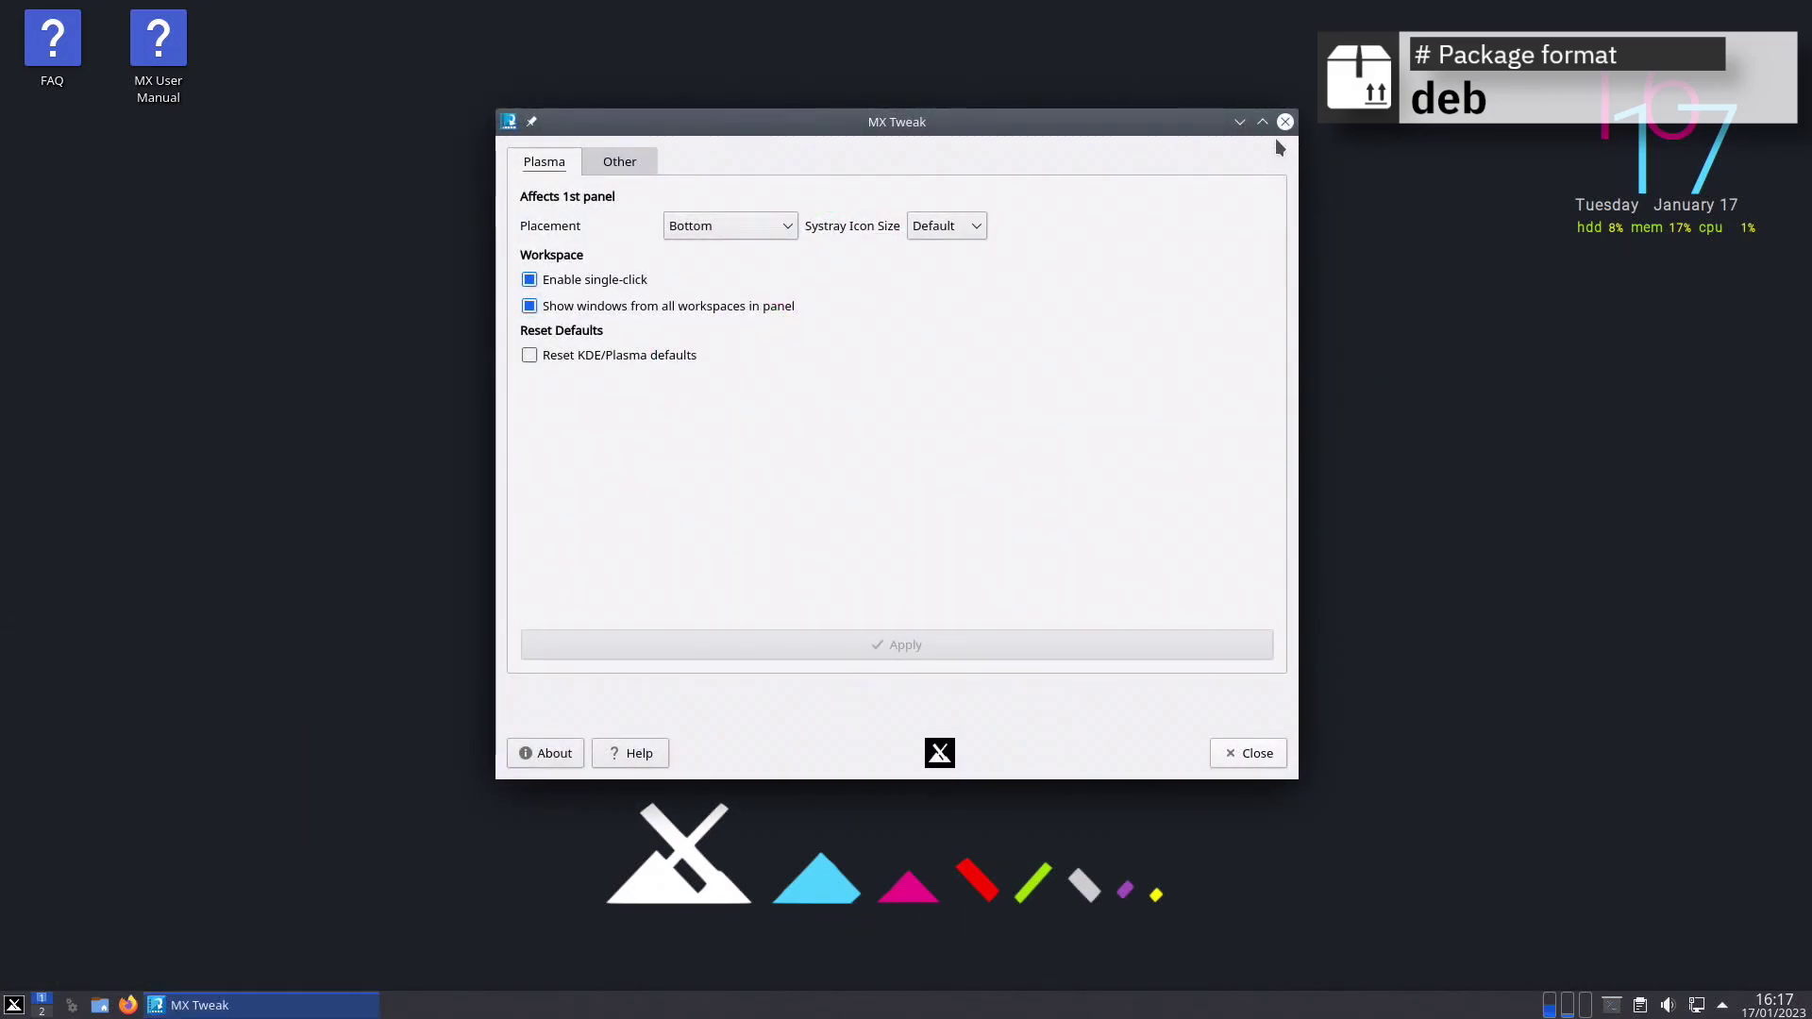
pyautogui.click(1285, 122)
# Step: Launch the Discover software center from the system applications and close it
pyautogui.click(11, 1005)
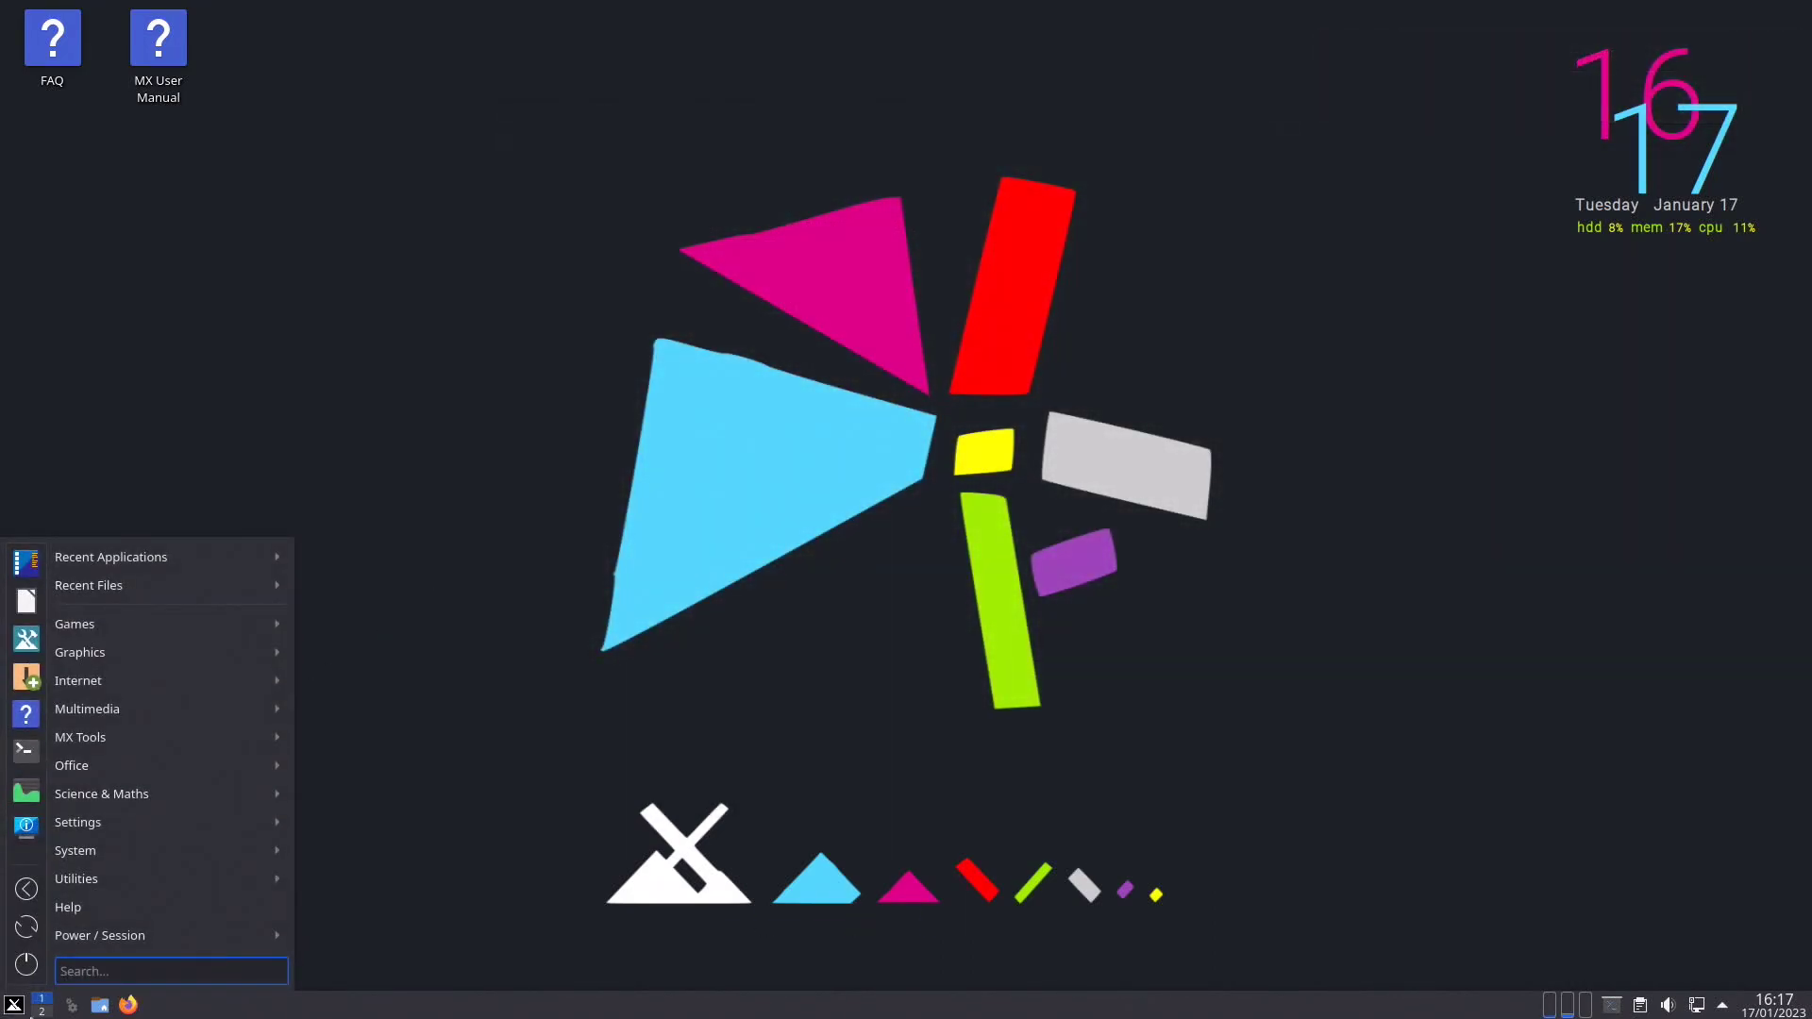
pyautogui.moveTo(265, 858)
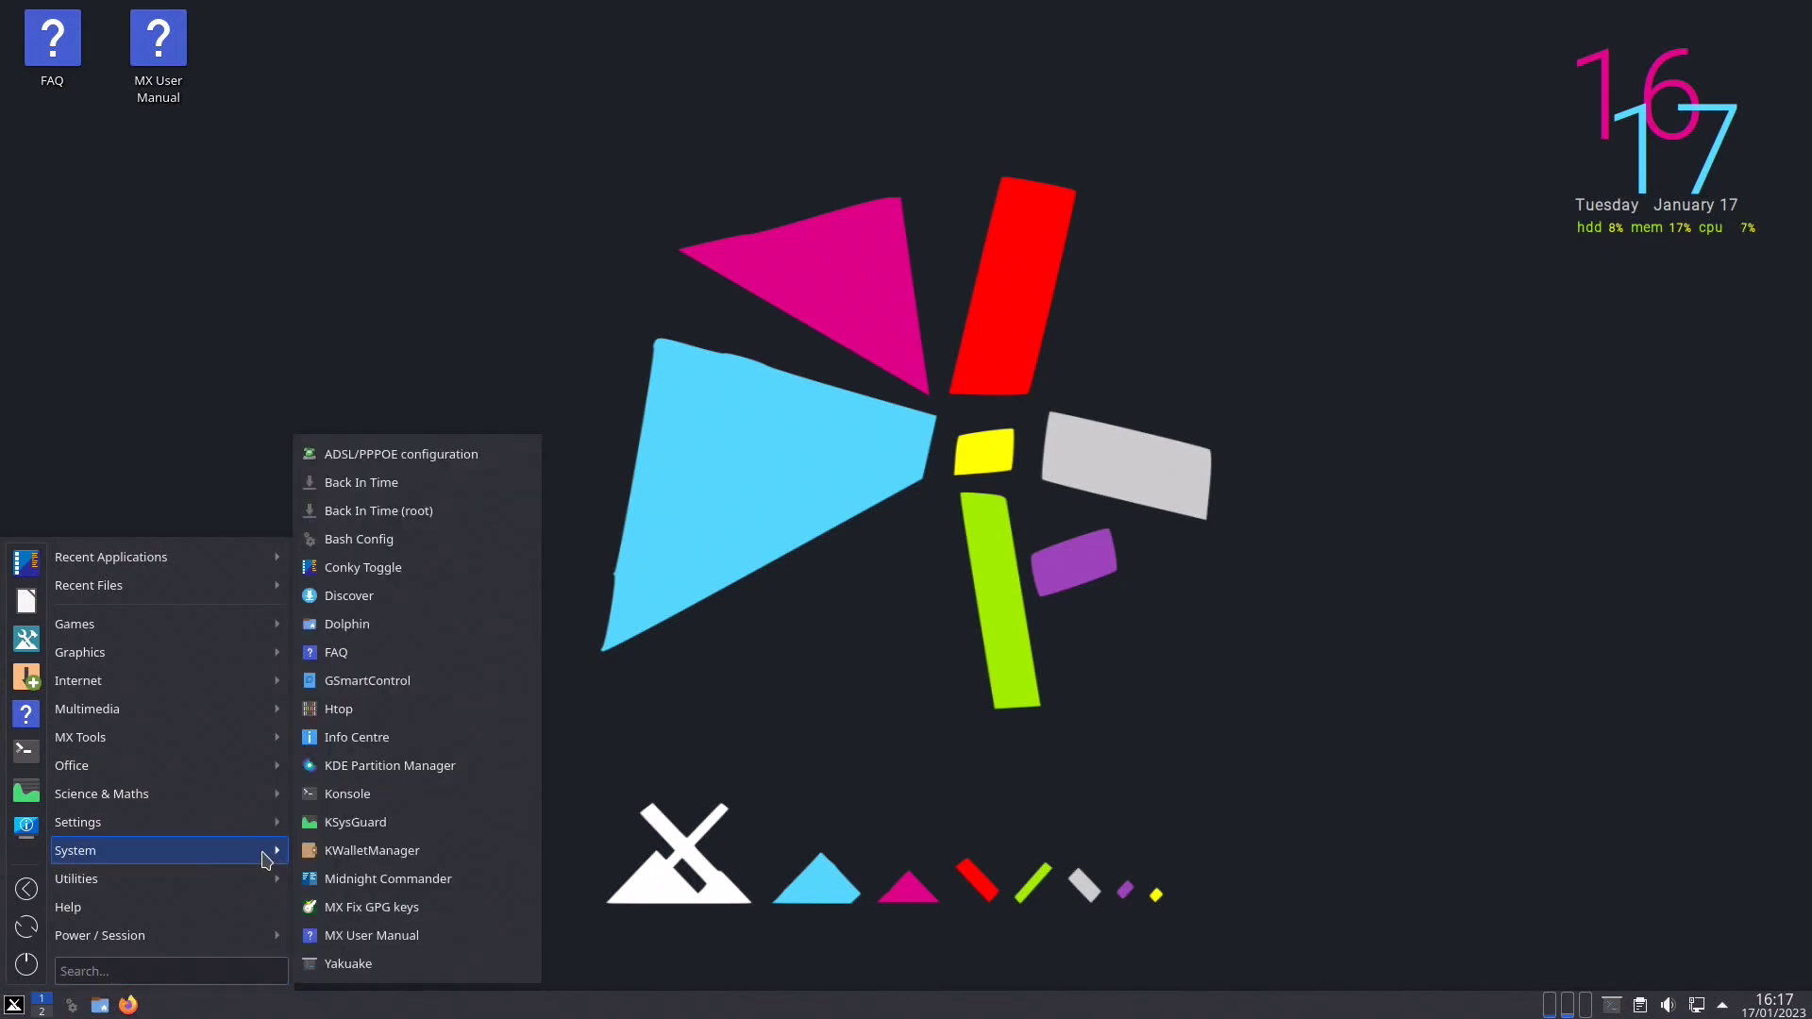
pyautogui.click(462, 595)
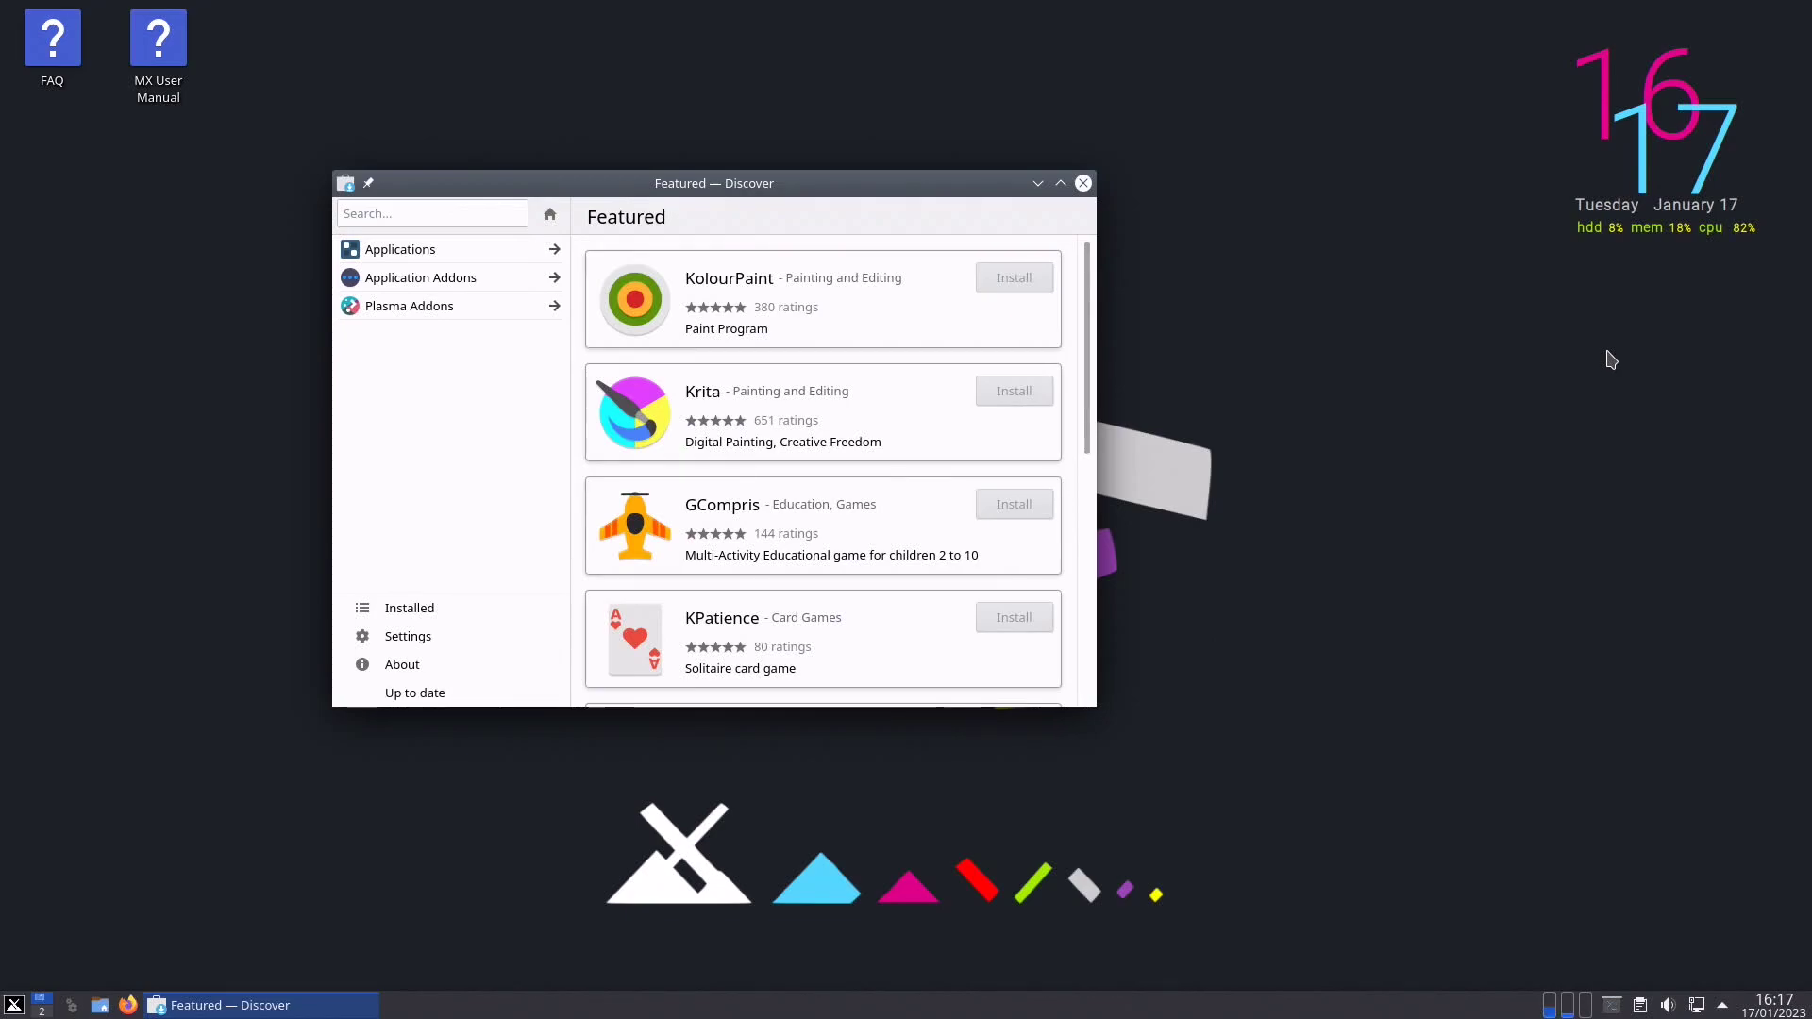
pyautogui.click(1084, 184)
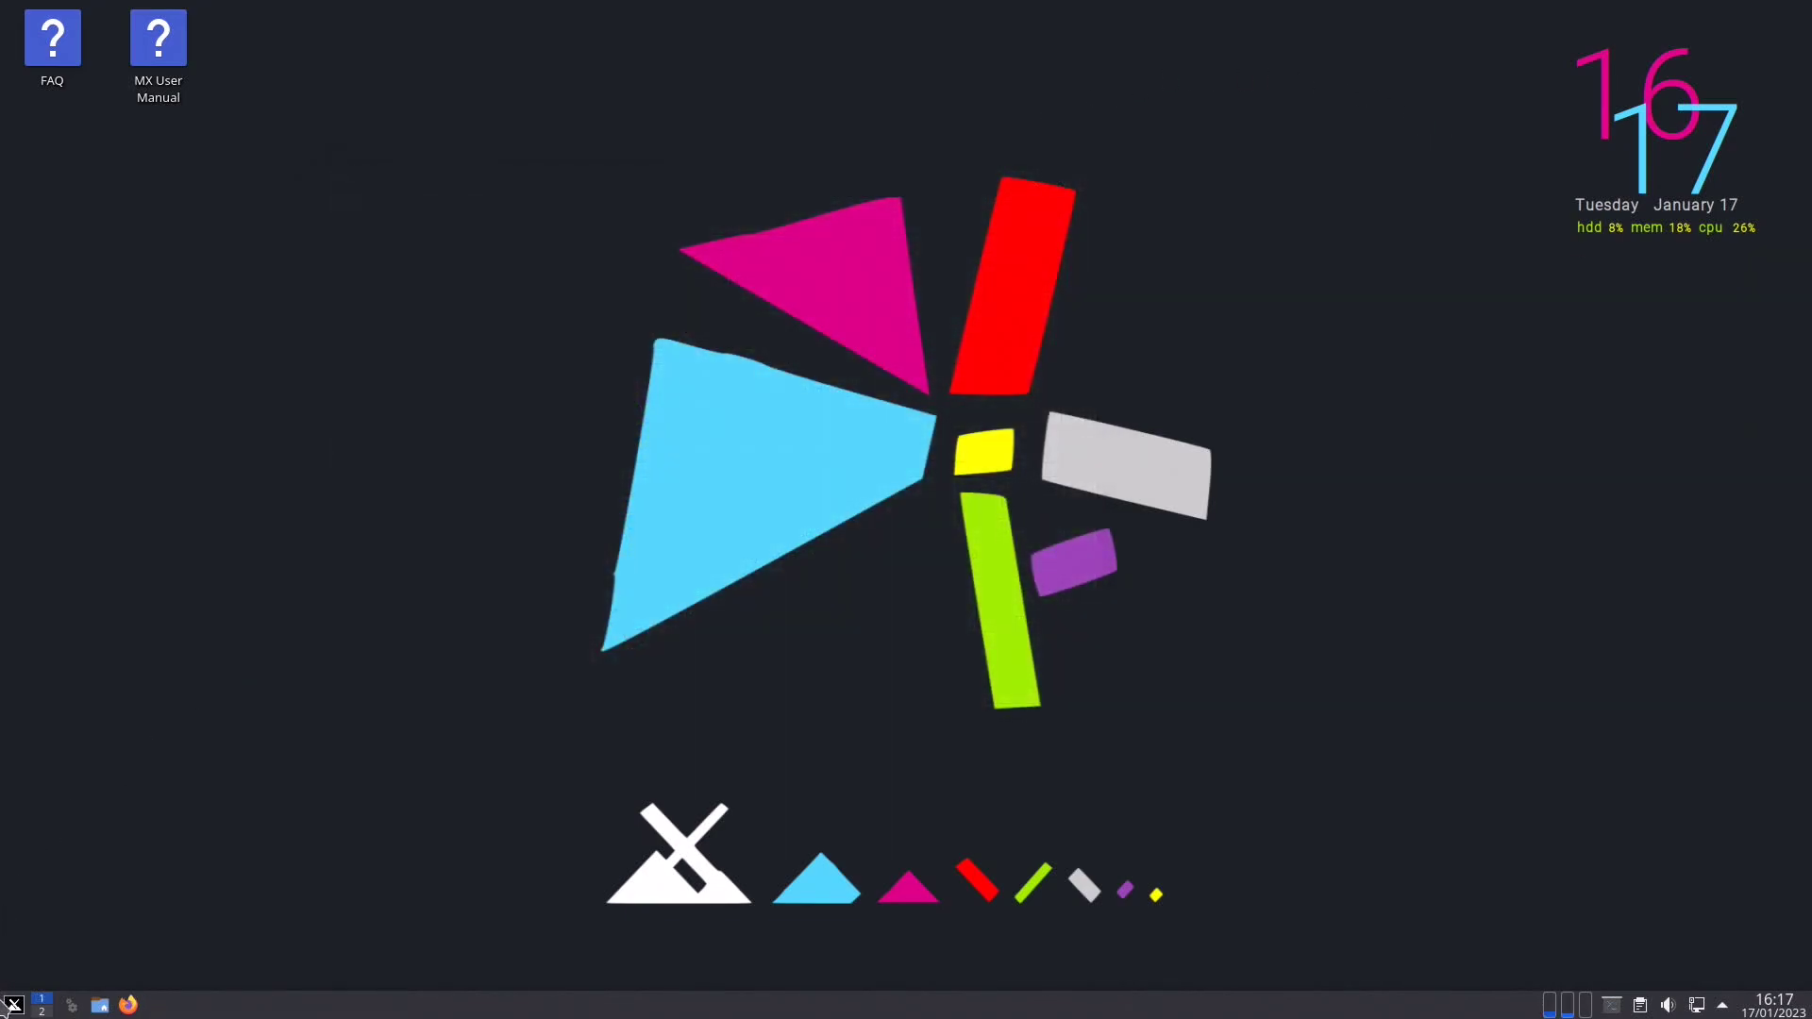
# Step: Launch the Spectacle screenshot tool from the utilities applications and close it without saving the capture
pyautogui.click(12, 1004)
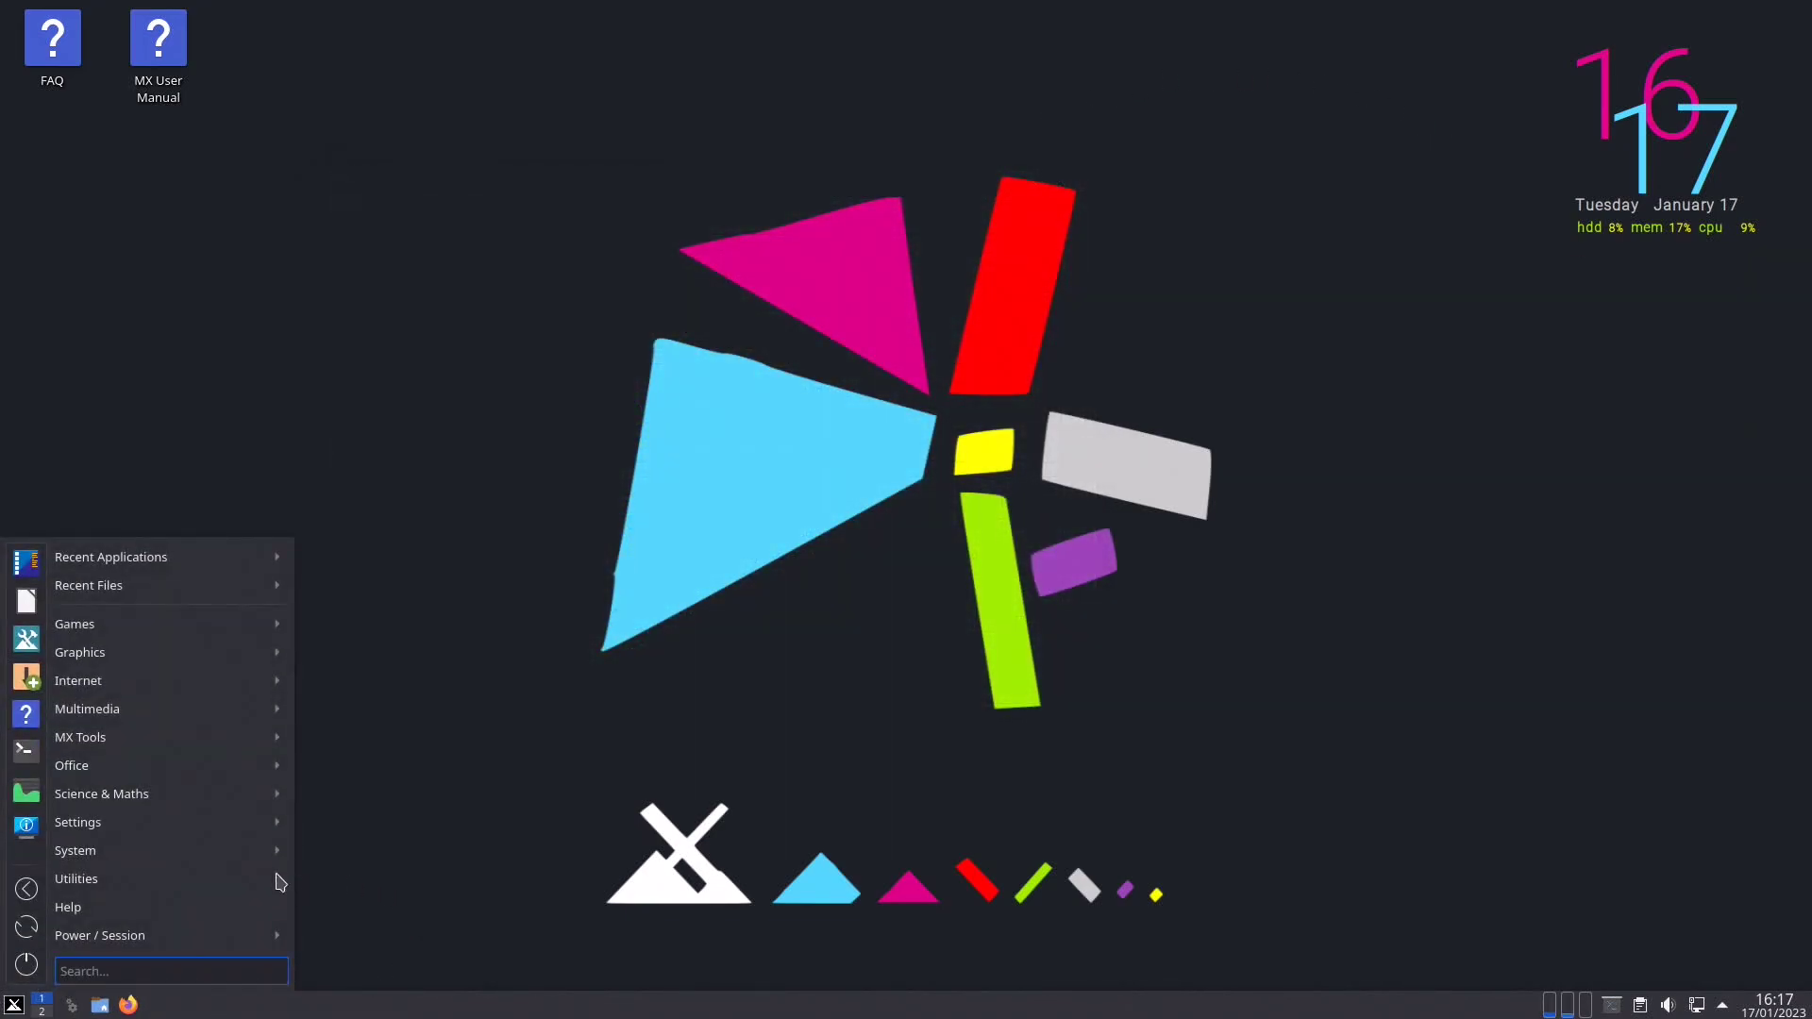
pyautogui.moveTo(240, 881)
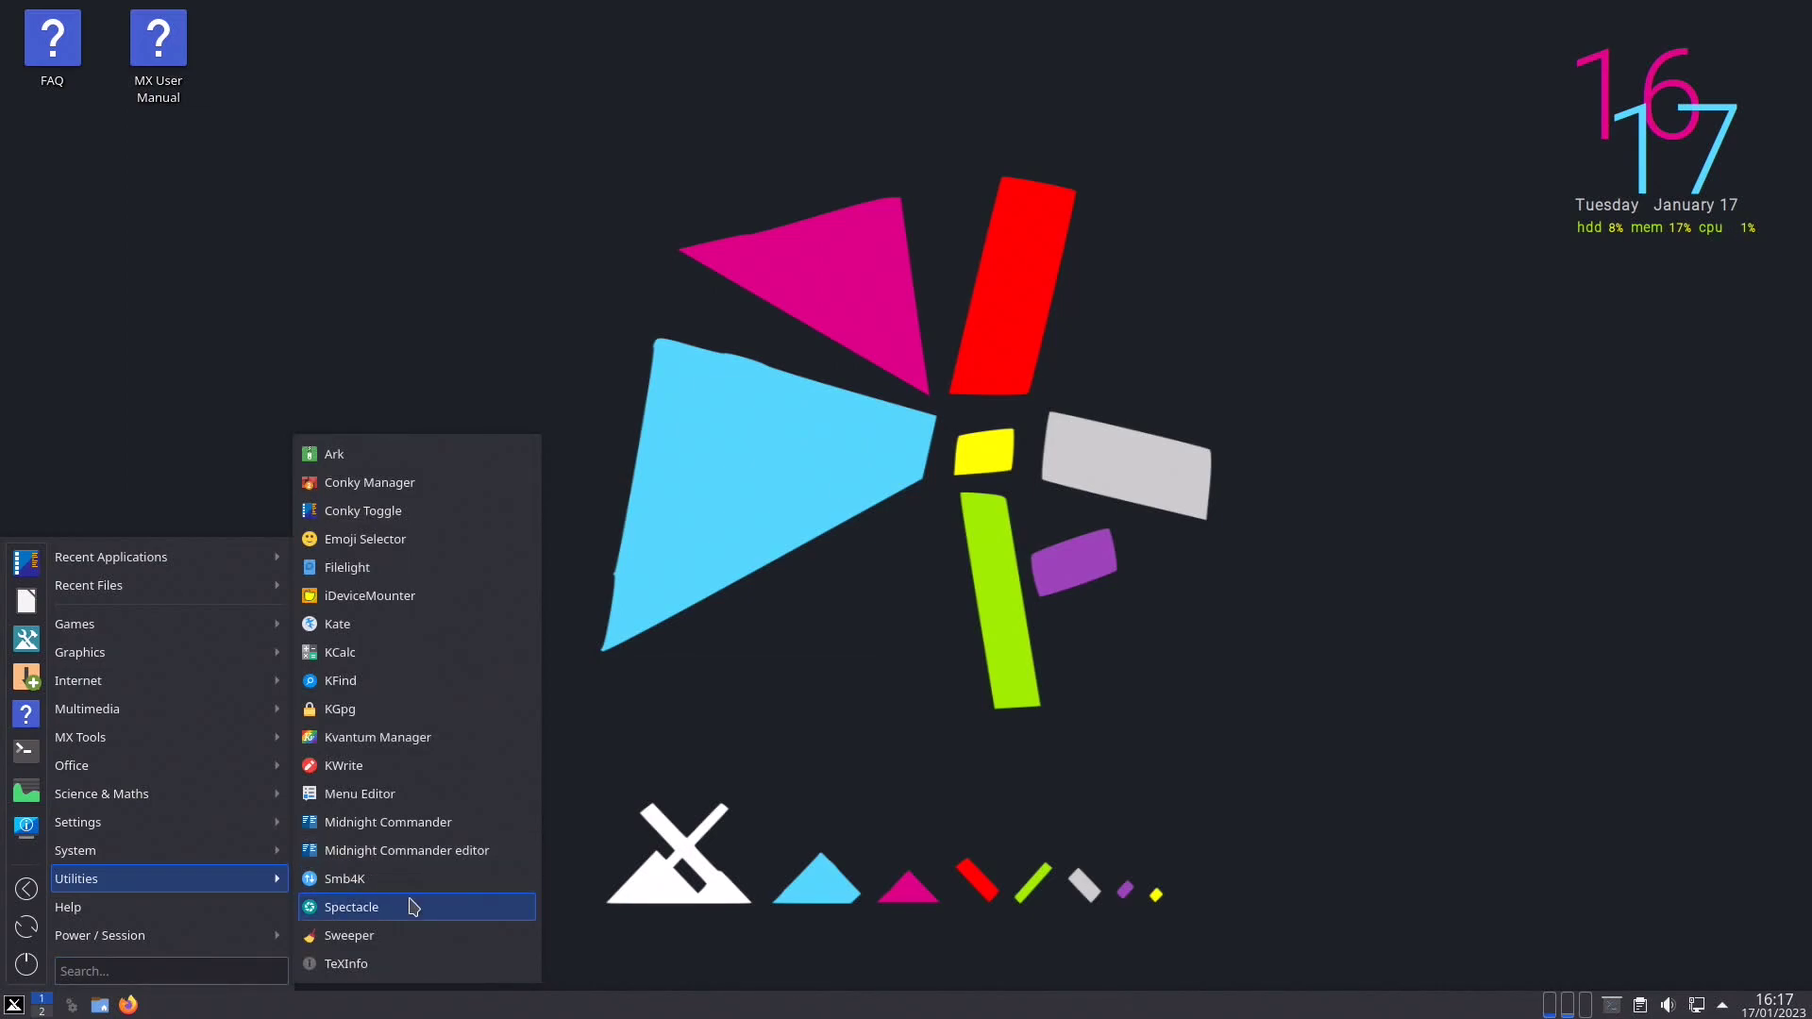
pyautogui.click(378, 906)
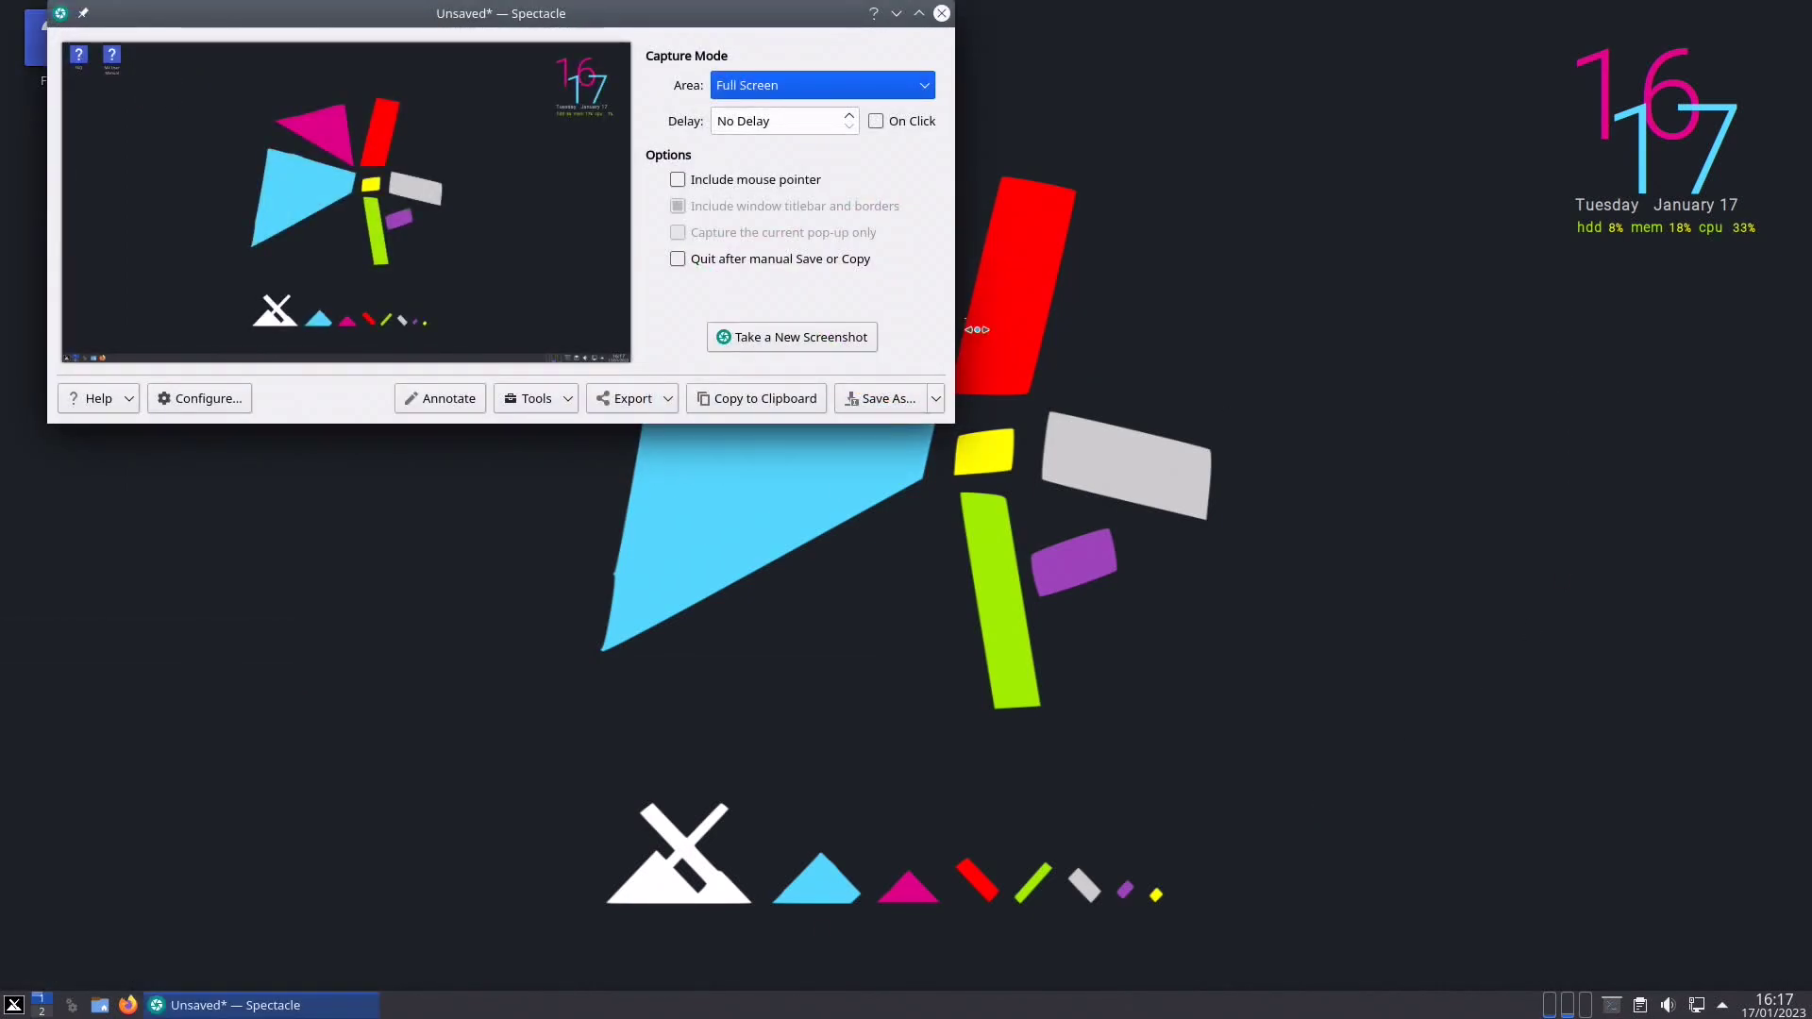
pyautogui.click(941, 13)
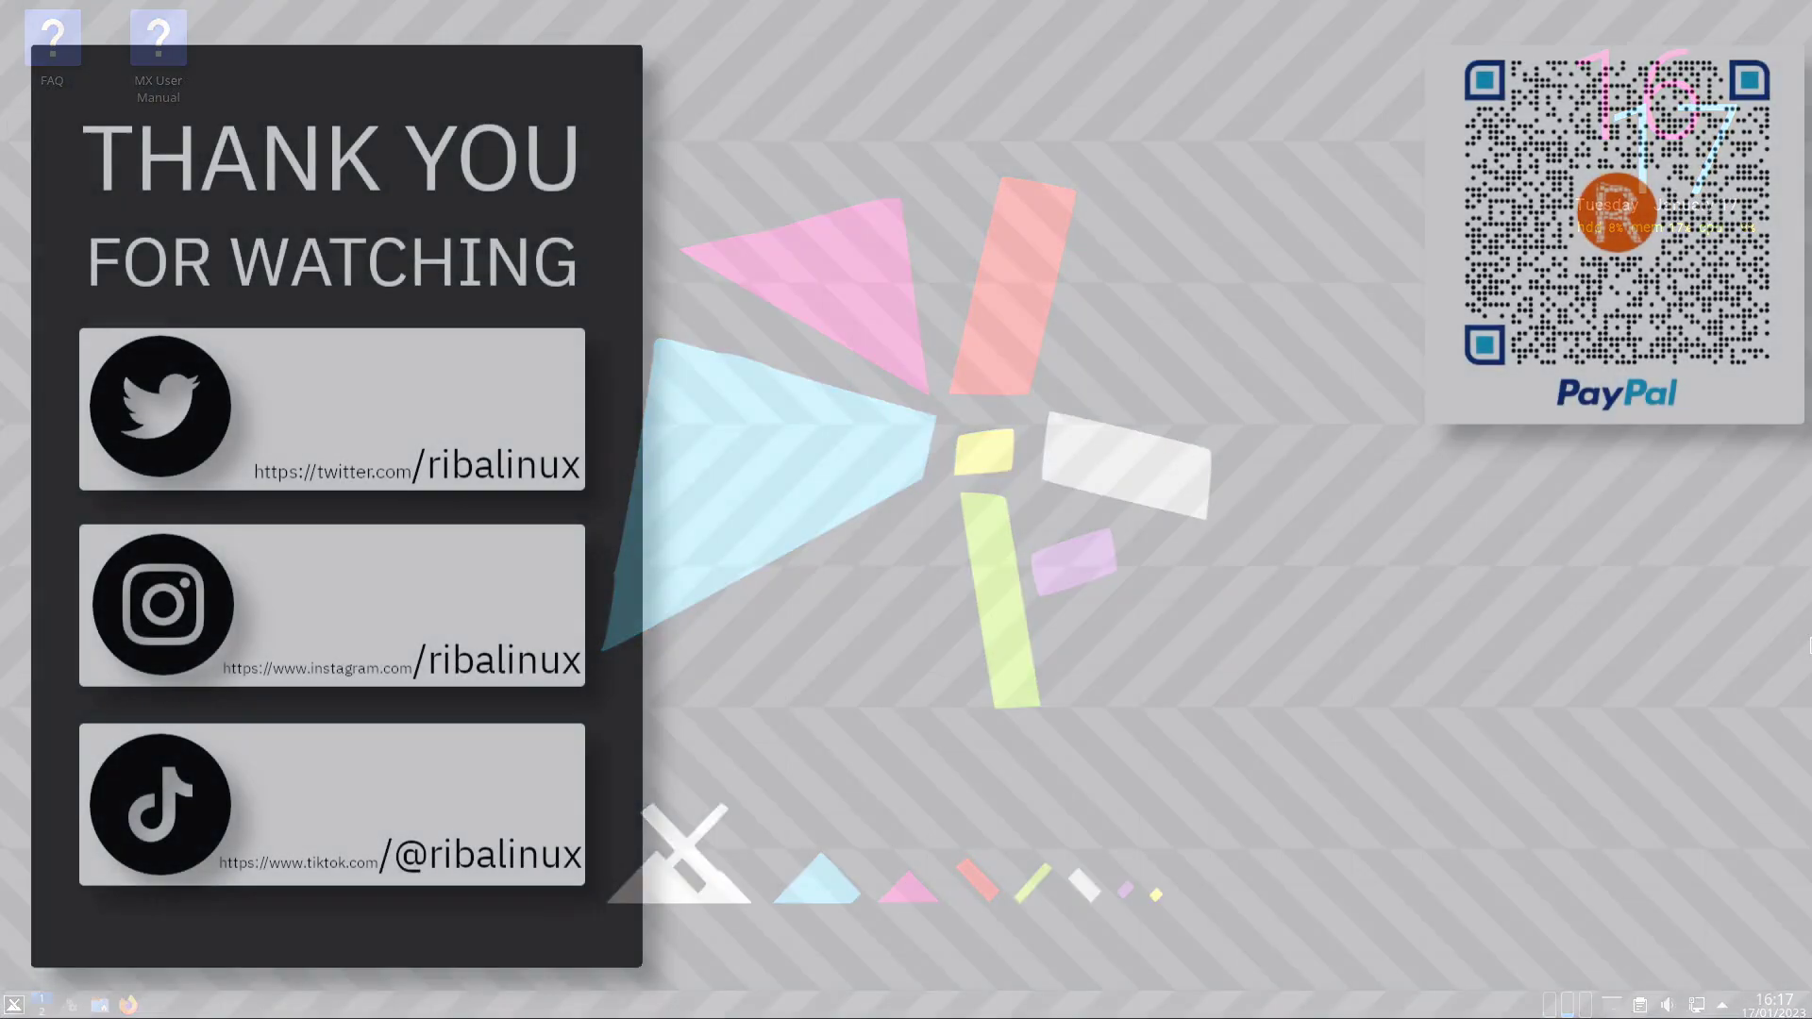